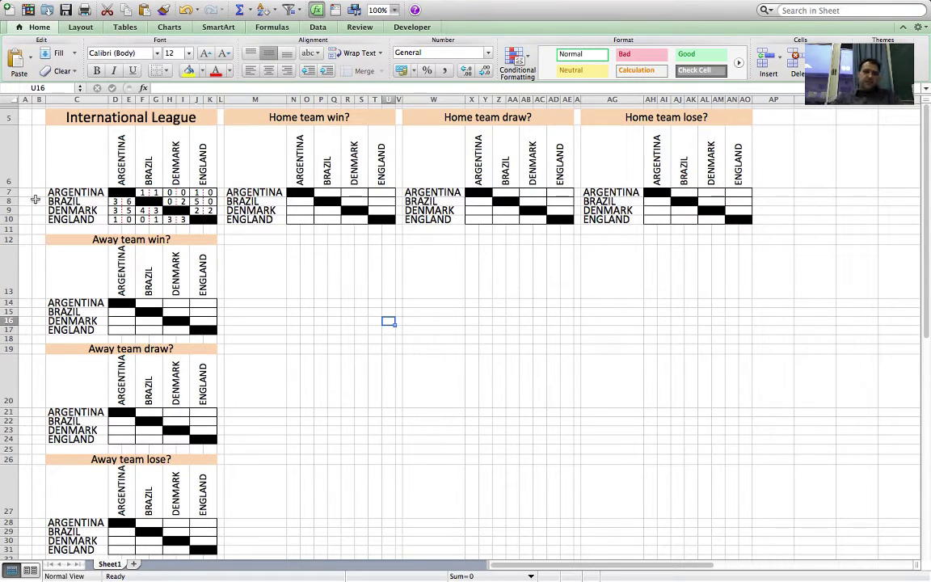
- Enter the label "Home" in cell B7, beside the Argentina row of the International League table
left_click_drag(38, 192, 36, 221)
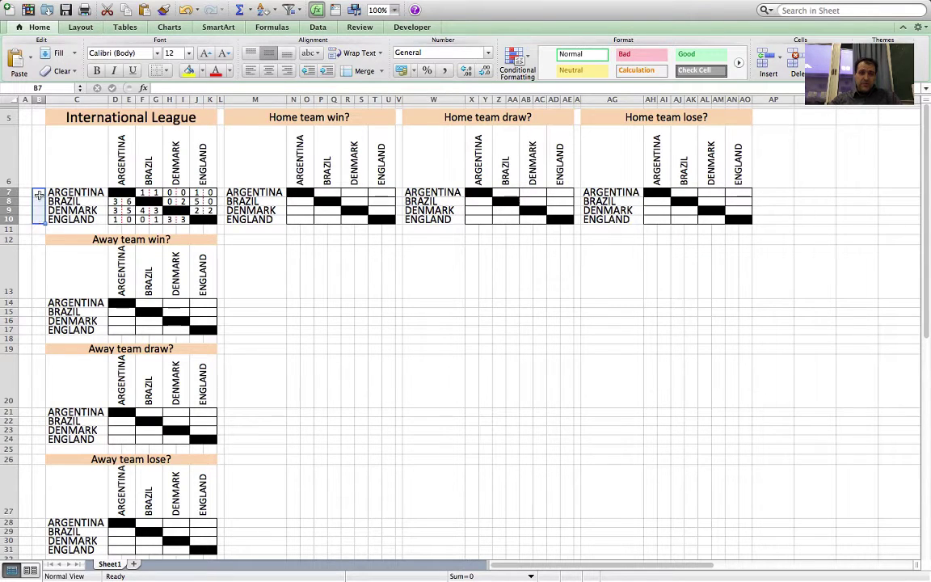
left_click(37, 193)
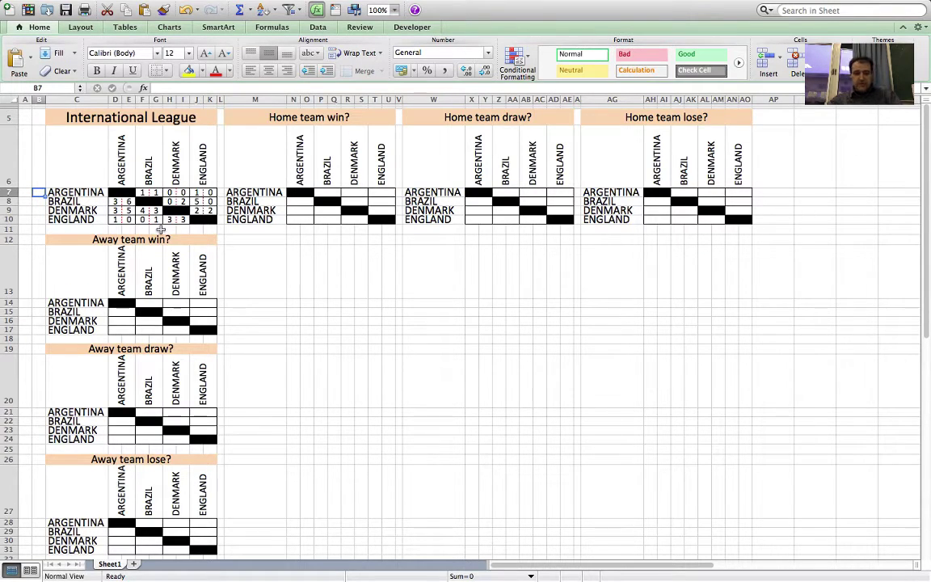
type("H")
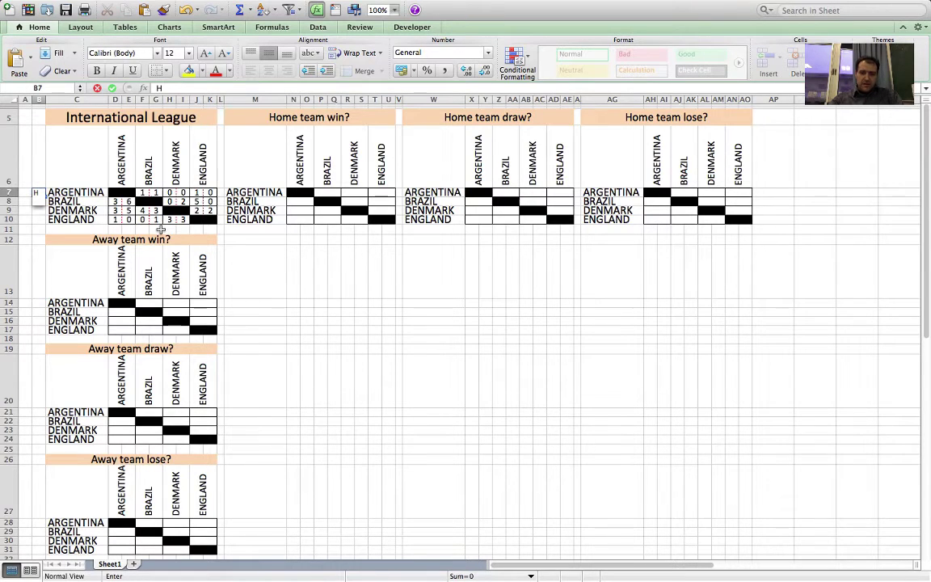
type("ome")
key("Return")
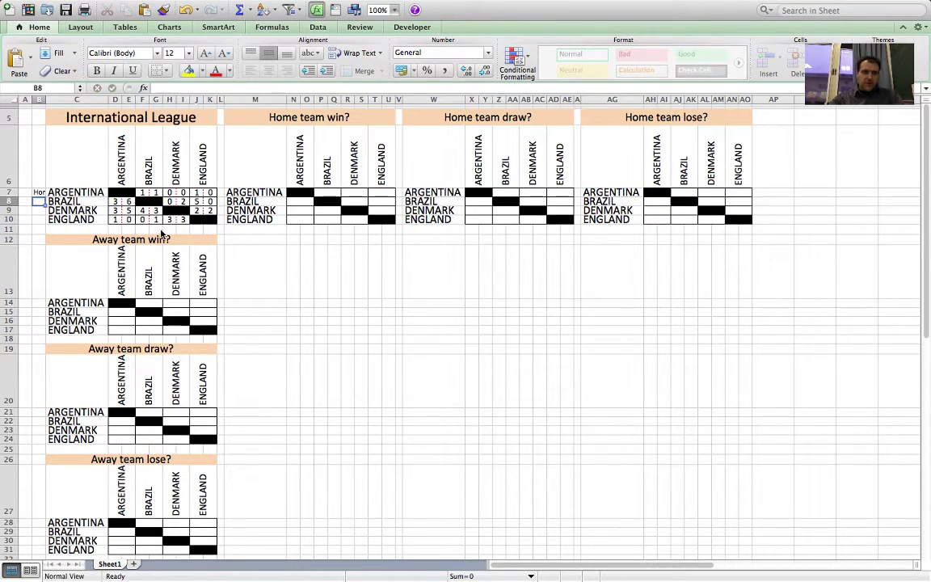
key("Up")
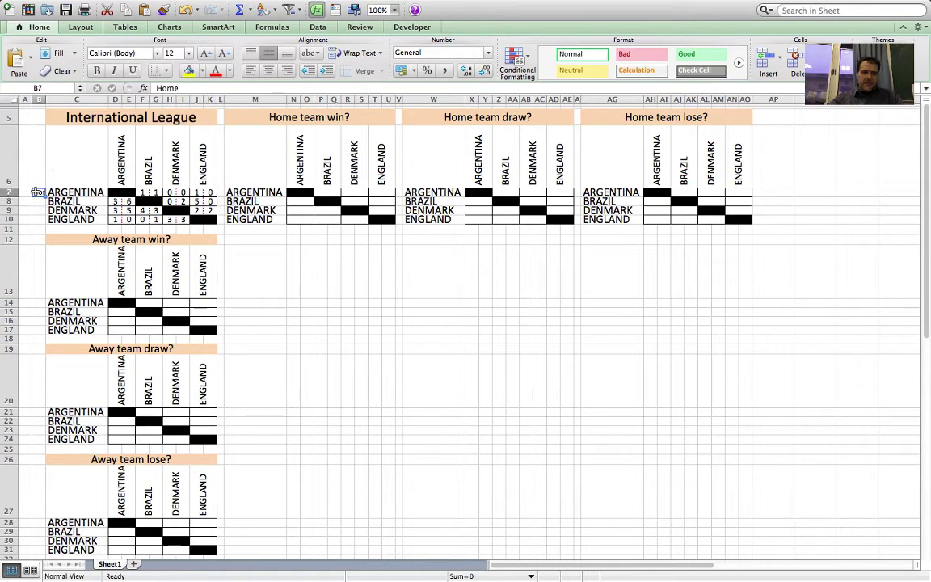
- Merge cells B7:B10 beside the four team rows into one label cell
left_click_drag(38, 220, 35, 192)
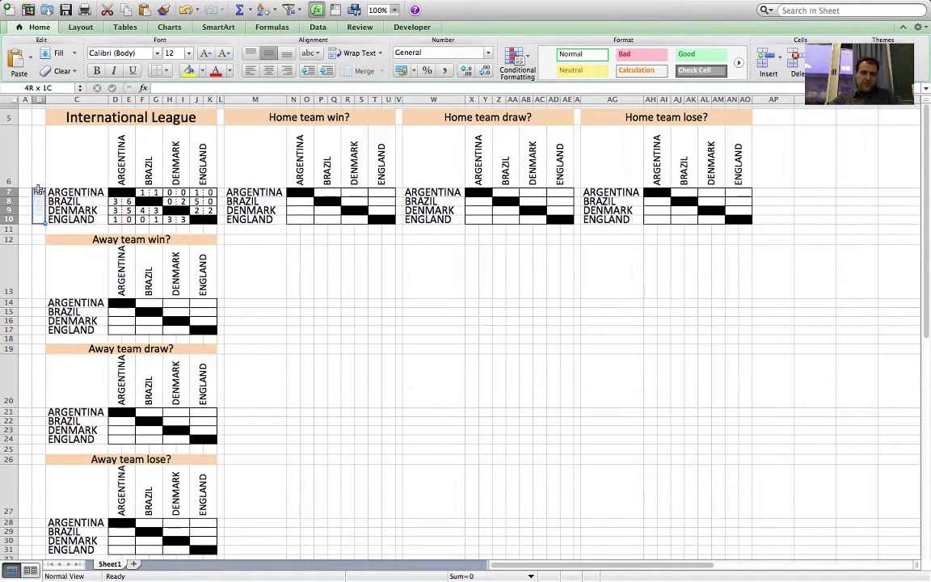
left_click(210, 6)
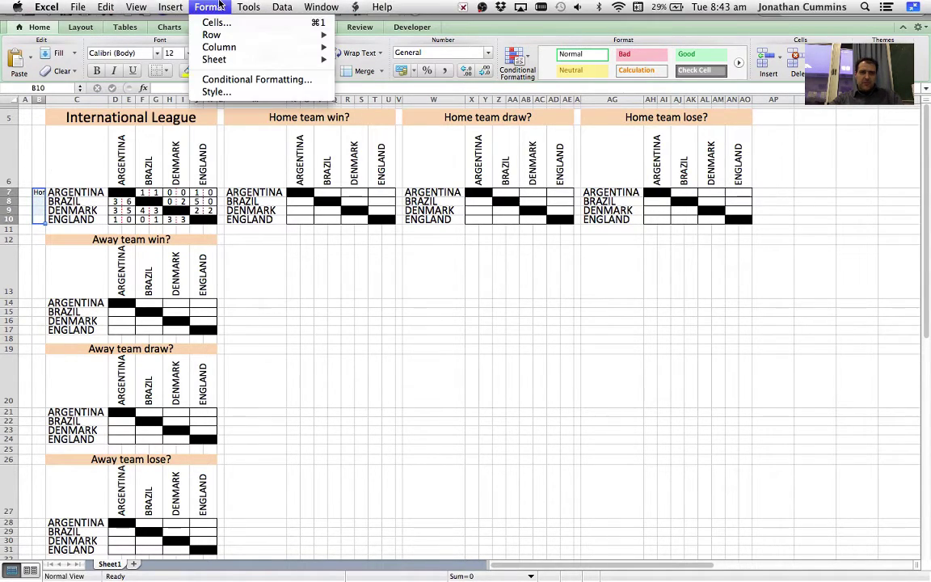
left_click(385, 74)
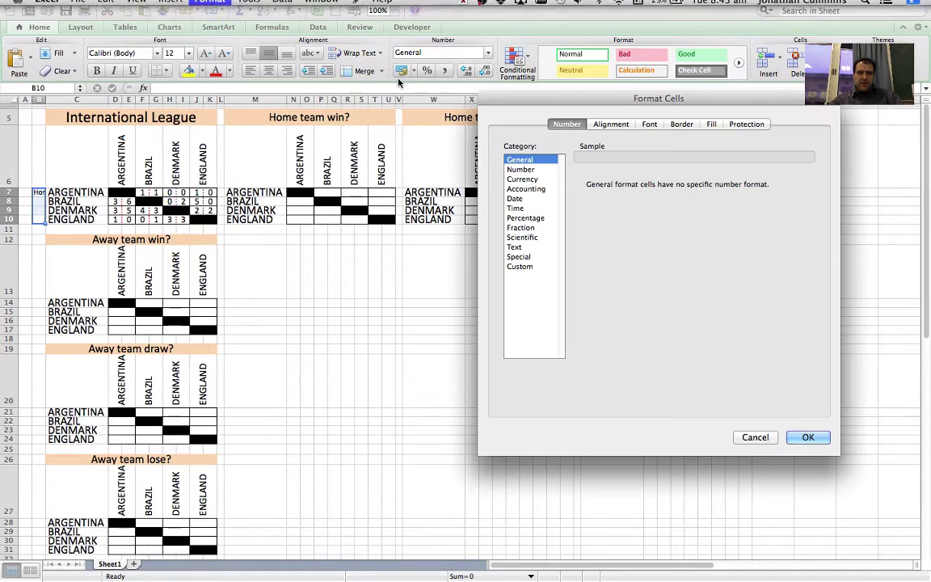
left_click(604, 125)
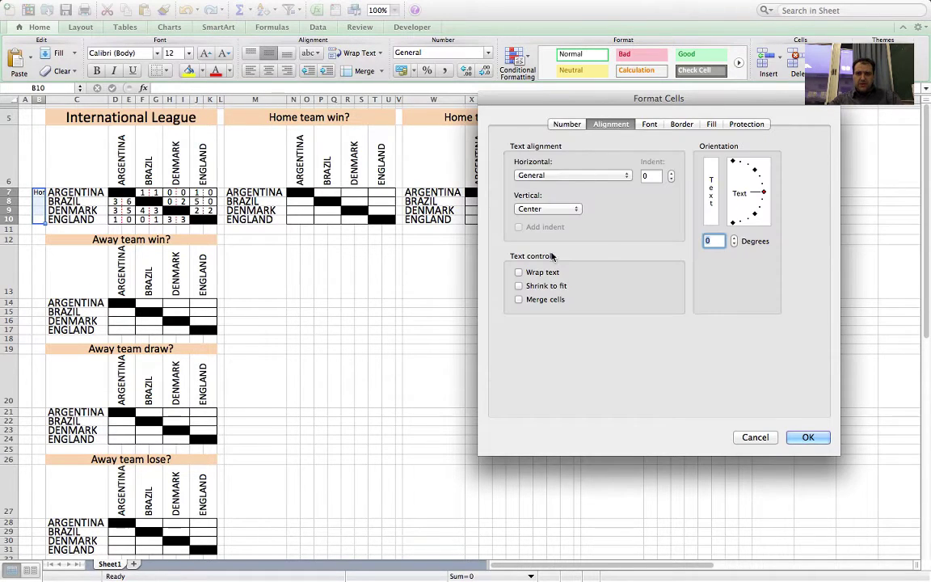
left_click(519, 299)
left_click(808, 438)
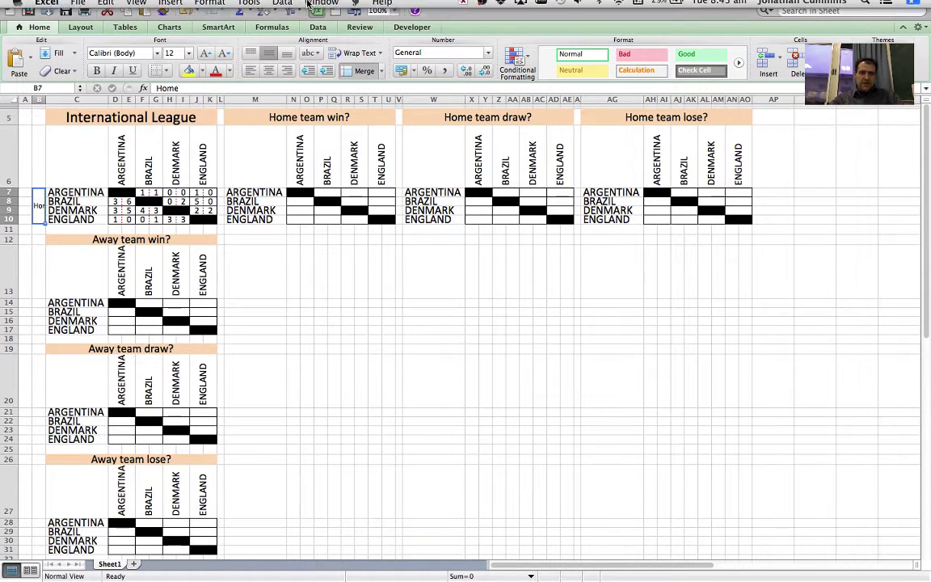
- Rotate the text of the merged label cell B7 so it reads vertically upwards
left_click(208, 6)
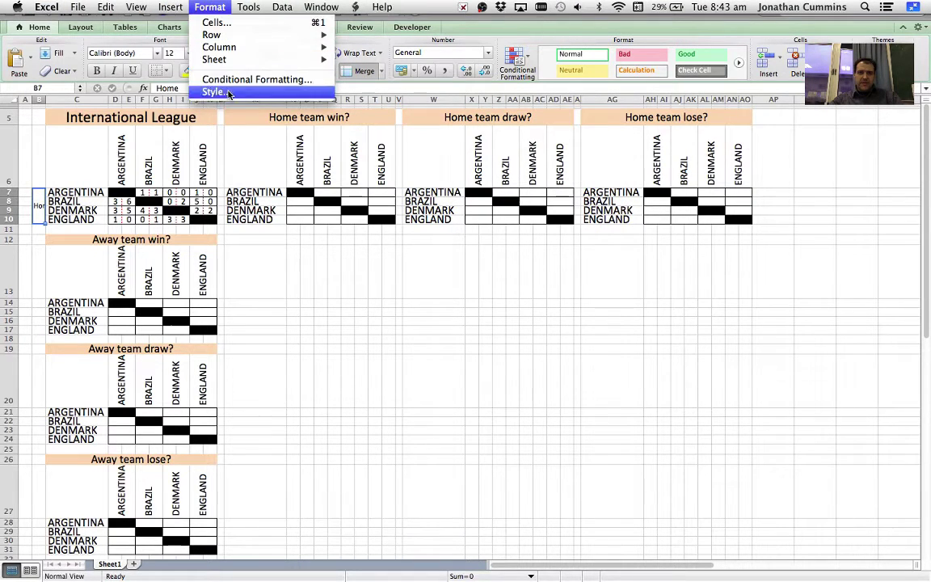
left_click(216, 22)
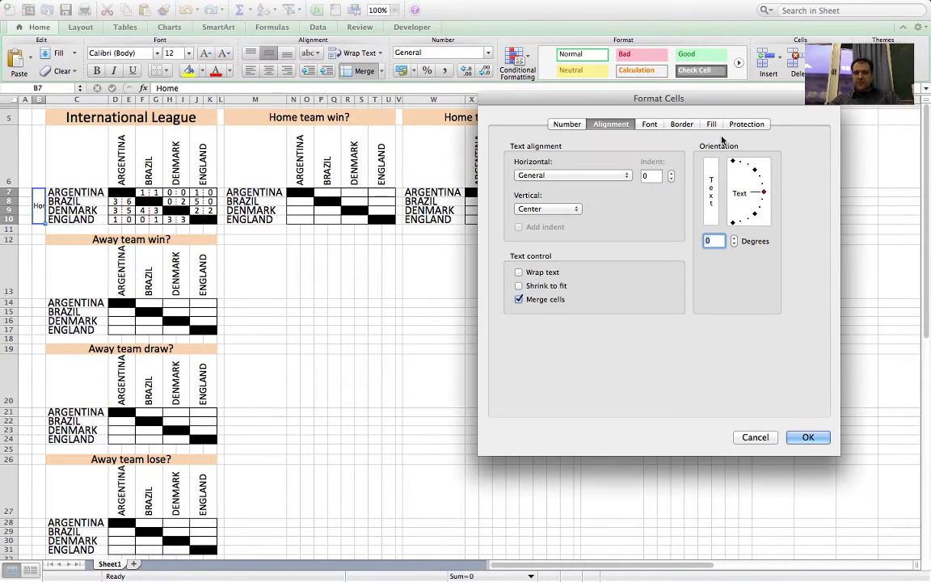
left_click_drag(765, 194, 734, 160)
left_click(812, 437)
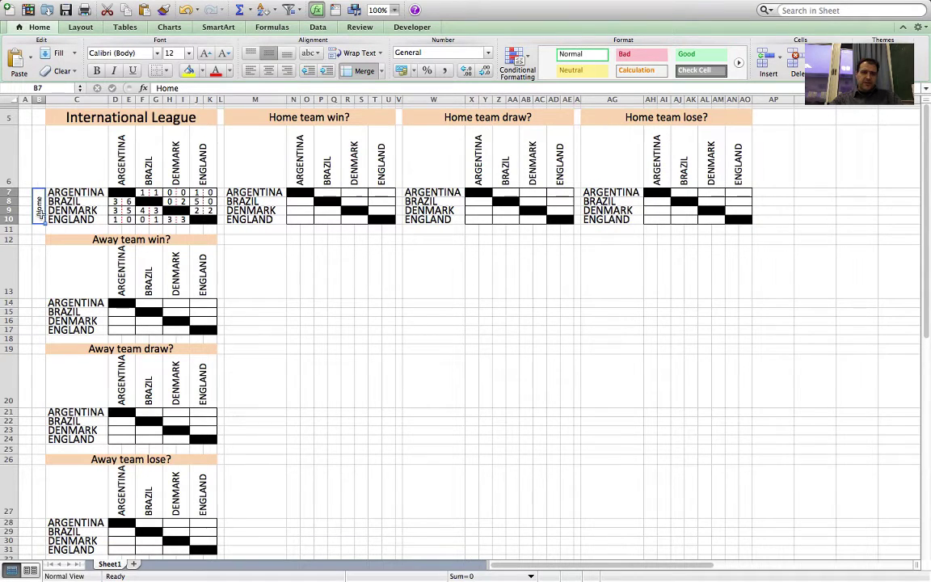
- Extend the text of the merged label cell B7 to "Home Team"
left_click(206, 89)
type("Team")
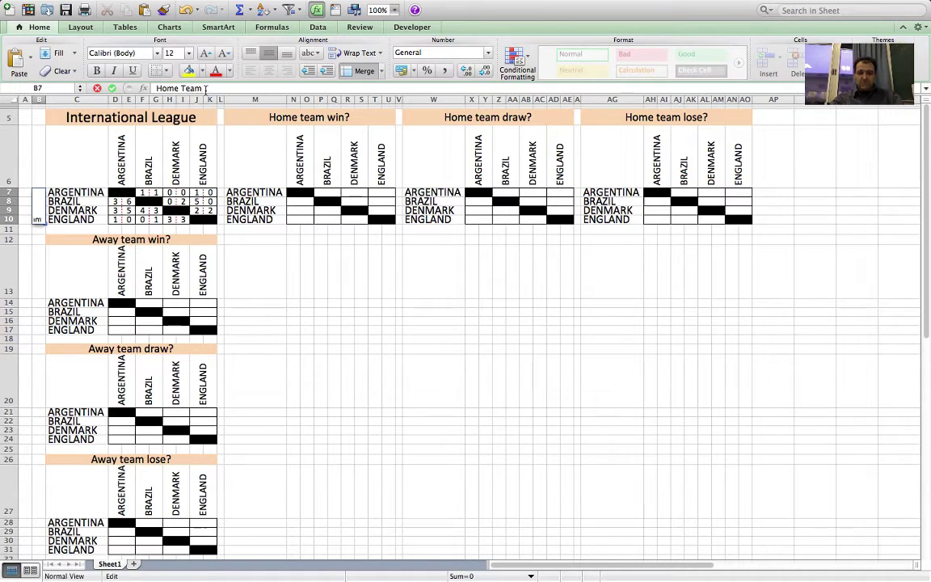
key("Return")
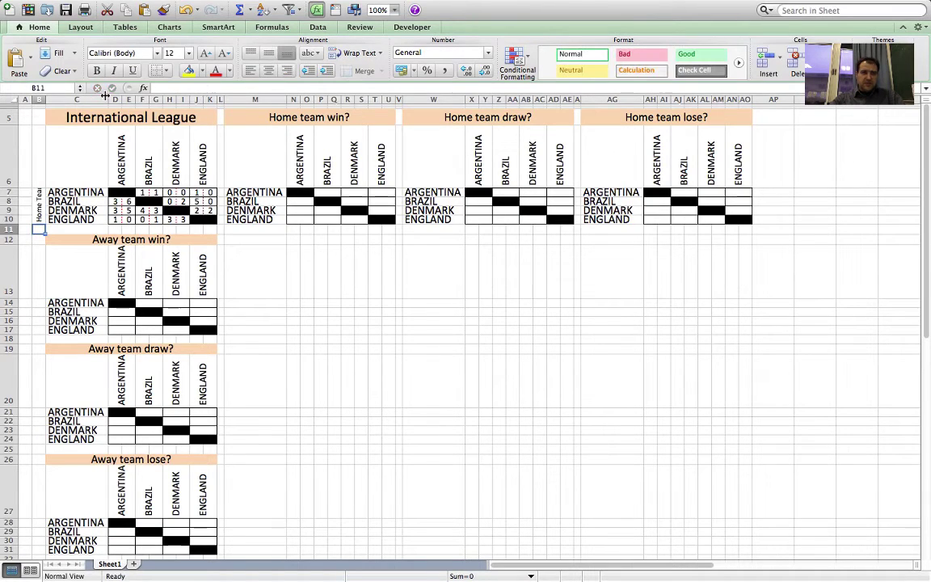
- Centre the "Home Team" label horizontally and reduce its font size to 10
key("Up")
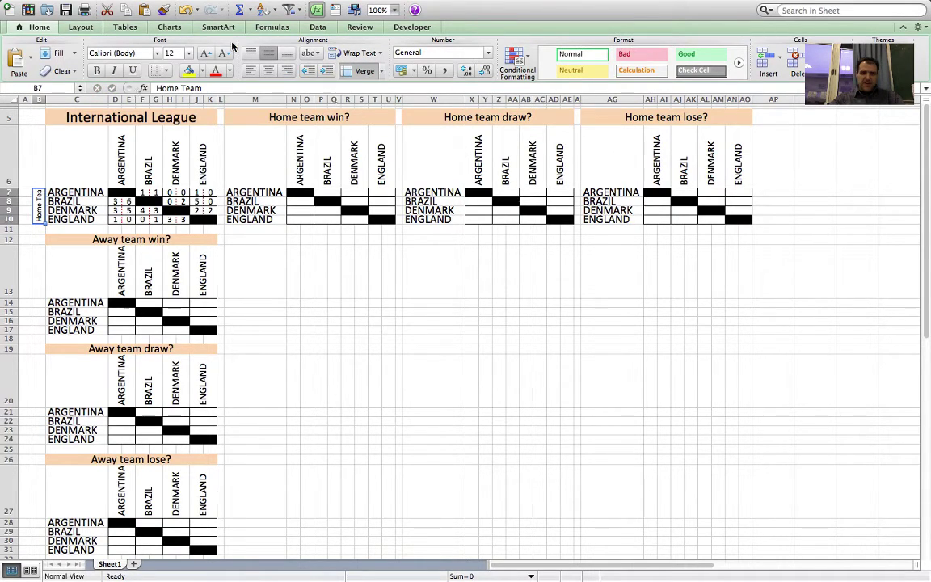
left_click(225, 54)
left_click(272, 70)
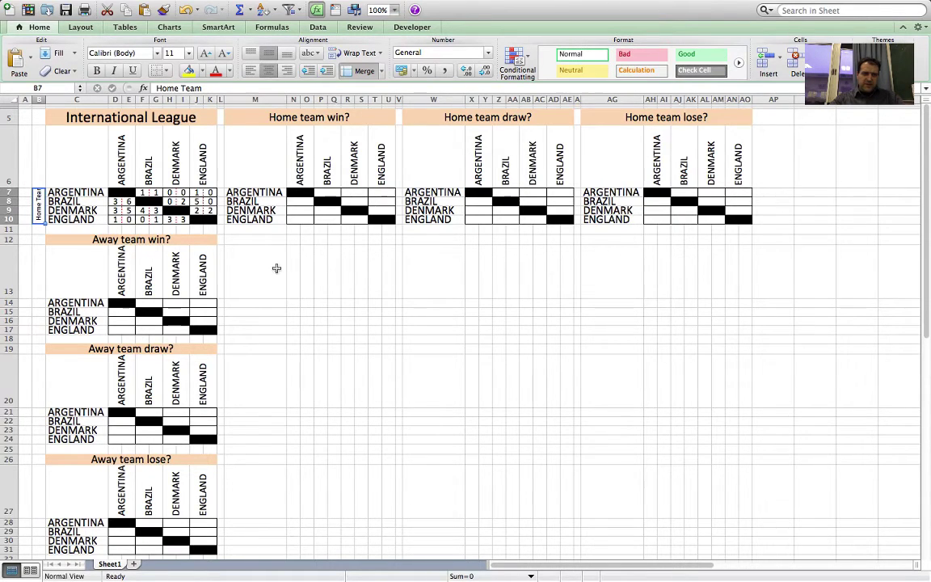
left_click(190, 53)
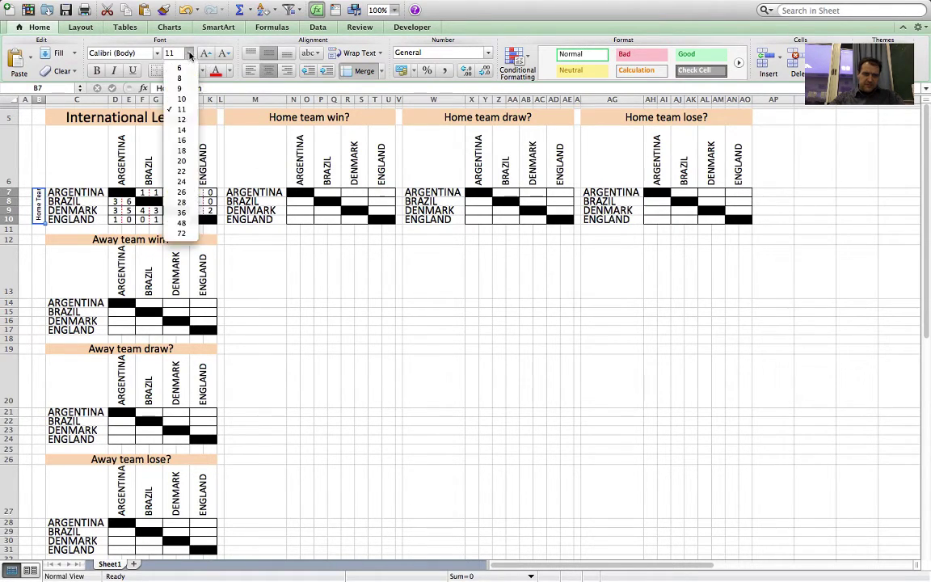
left_click(181, 120)
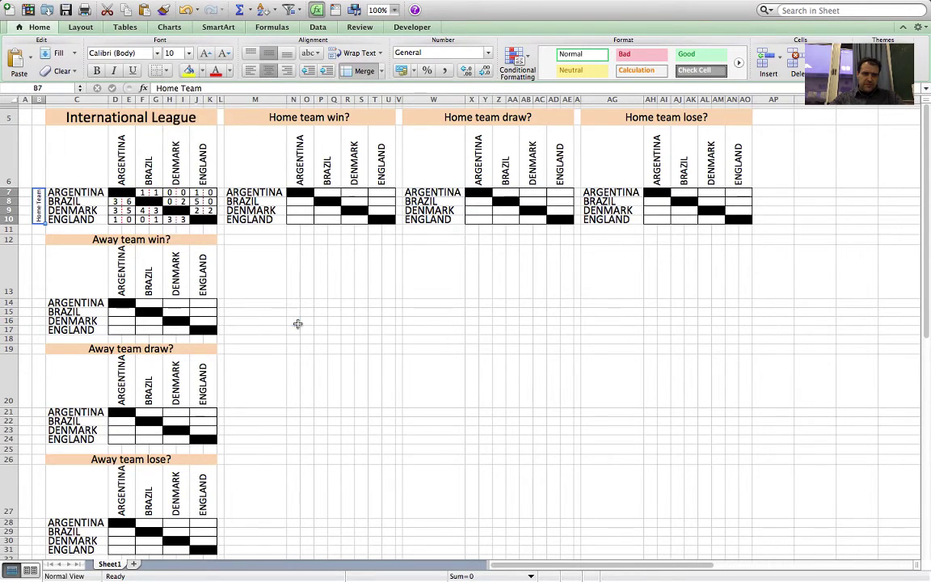
left_click(295, 323)
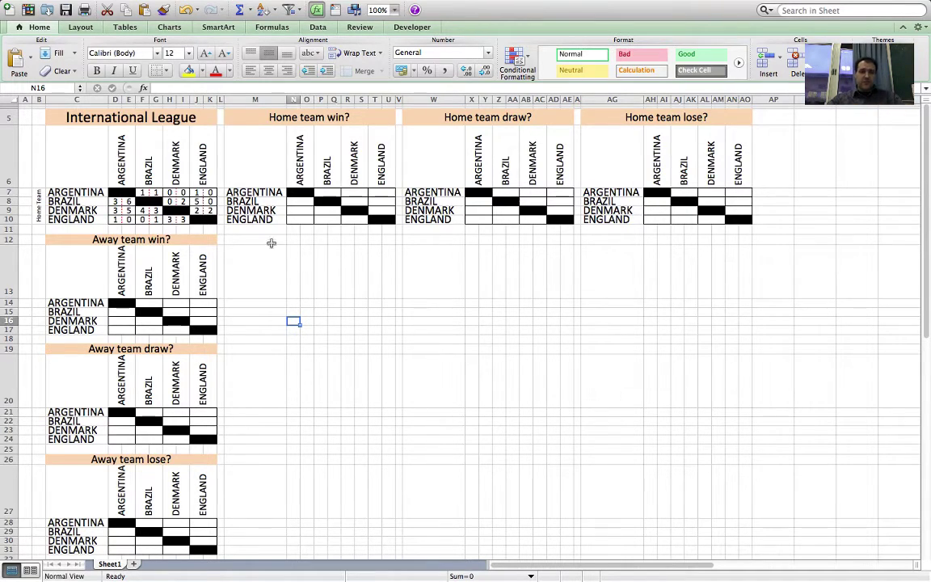
- Enter the formula =F7>G7 in the Argentina–Brazil cell P7 of the "Home team win?" table
left_click(330, 194)
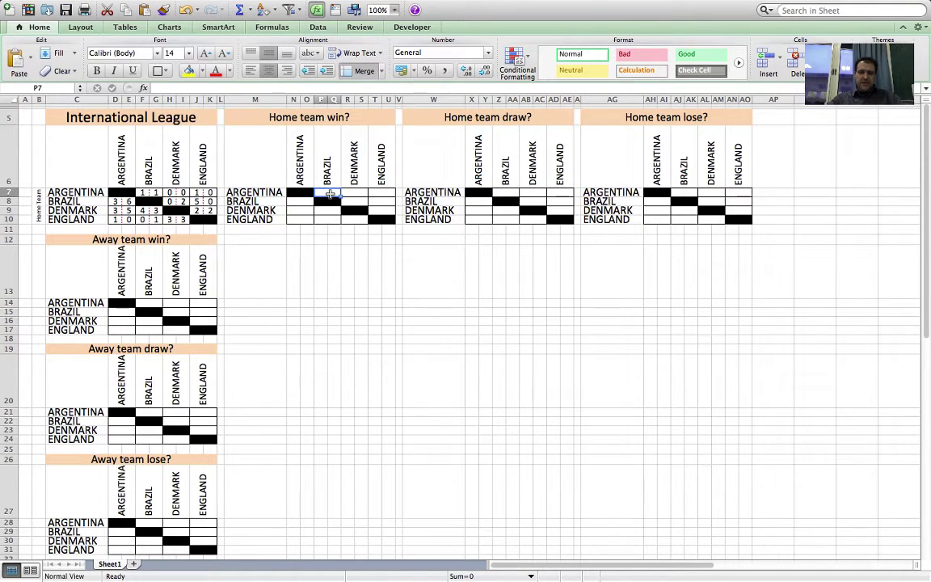
type("=")
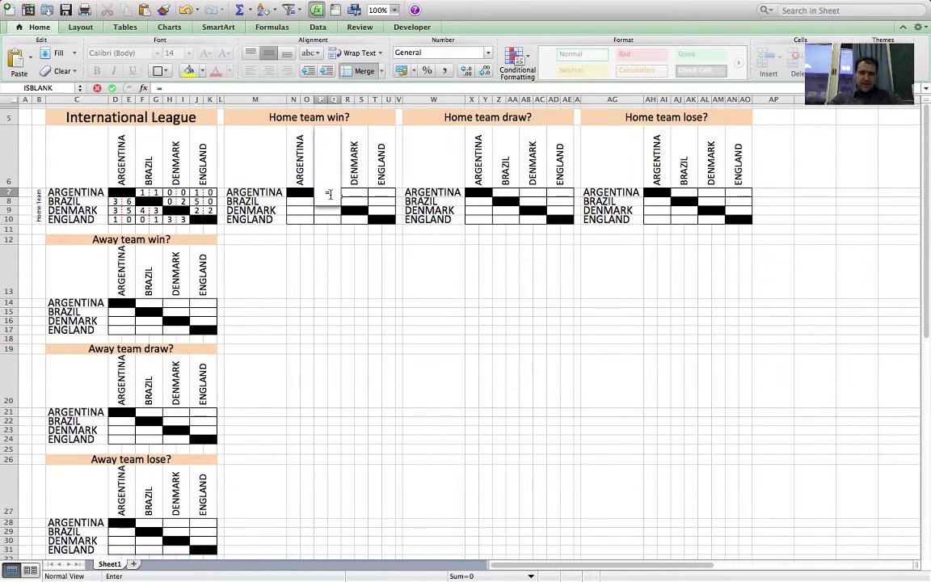
left_click(144, 194)
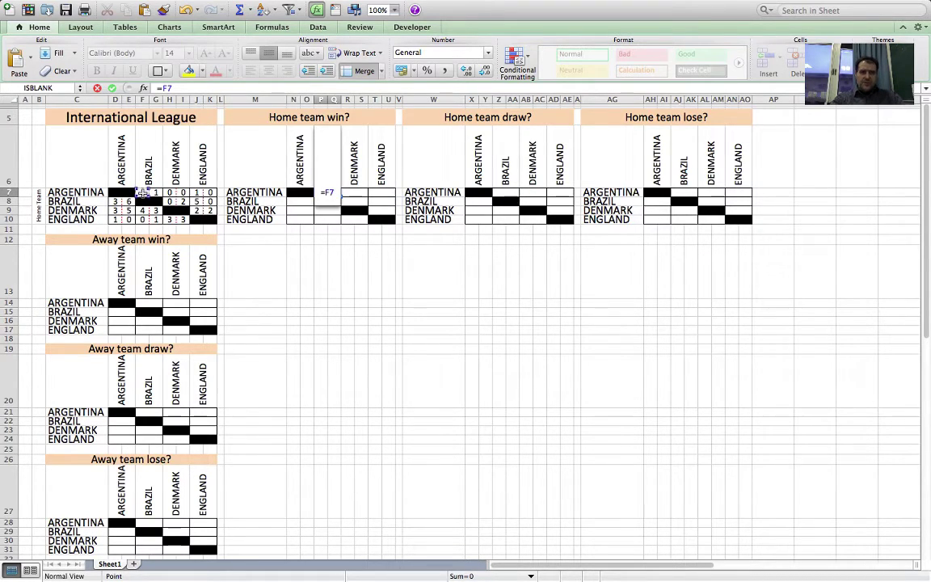
type(">")
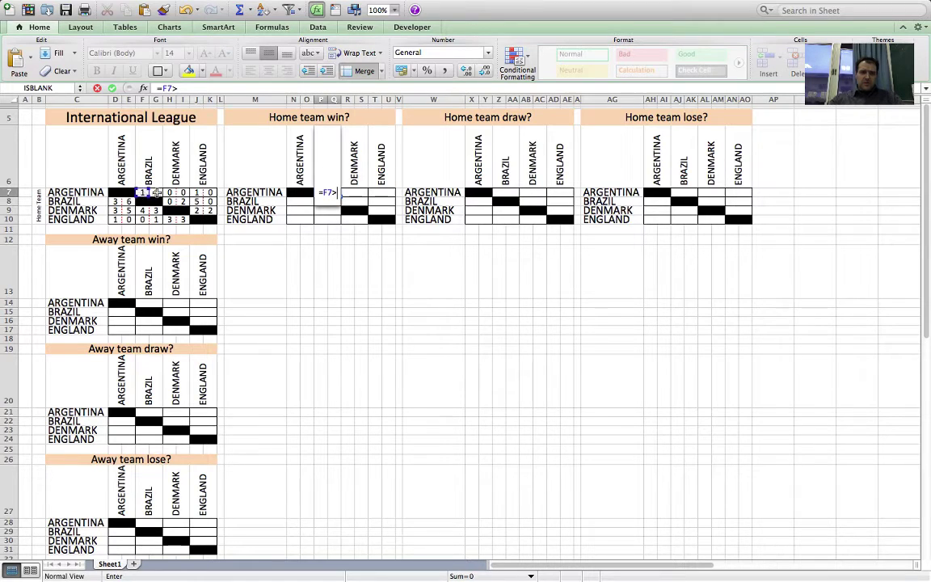
left_click(157, 193)
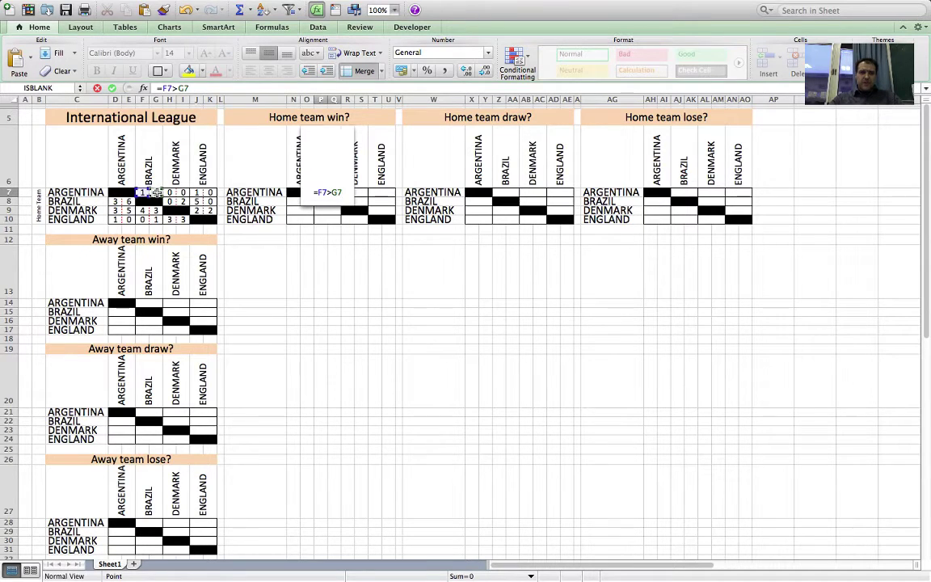
key("Return")
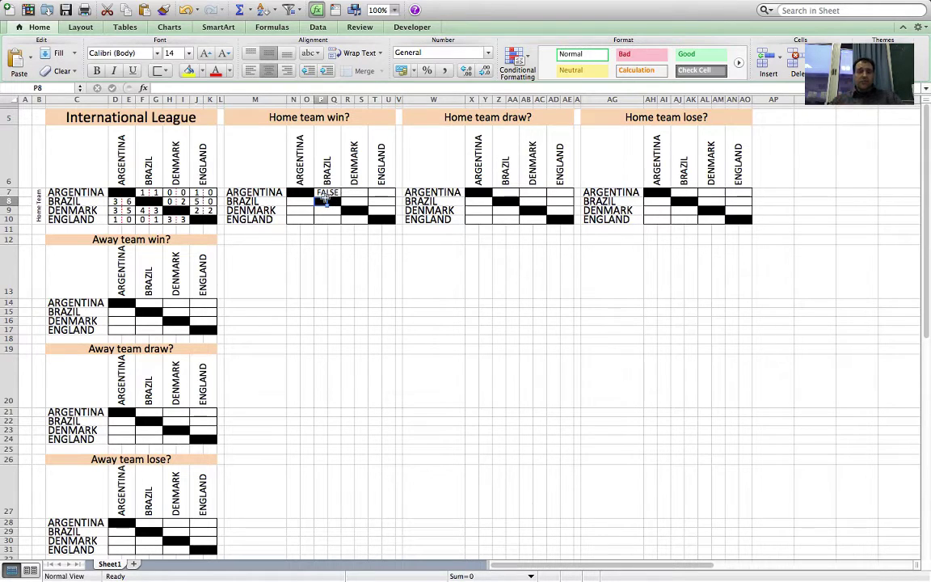
- Set the Argentina–Brazil score to 2–1 in cells F7 and G7 to test the home-win formula
left_click(143, 192)
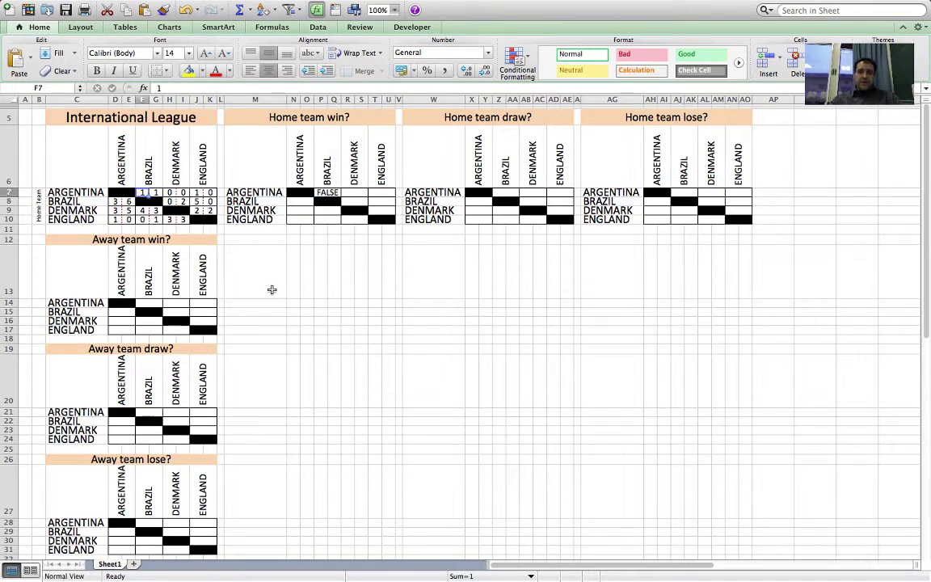
type("2")
key("Tab")
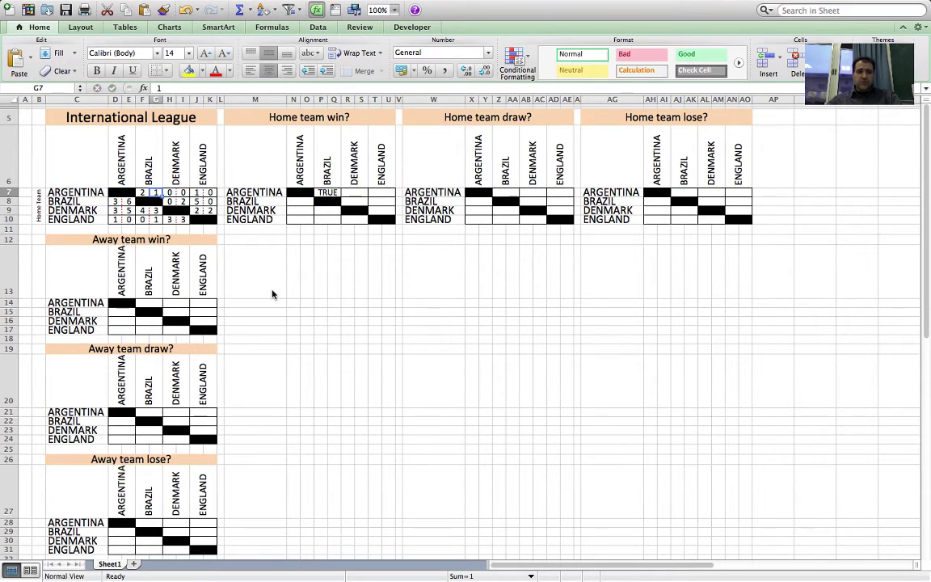
type("1")
key("Return")
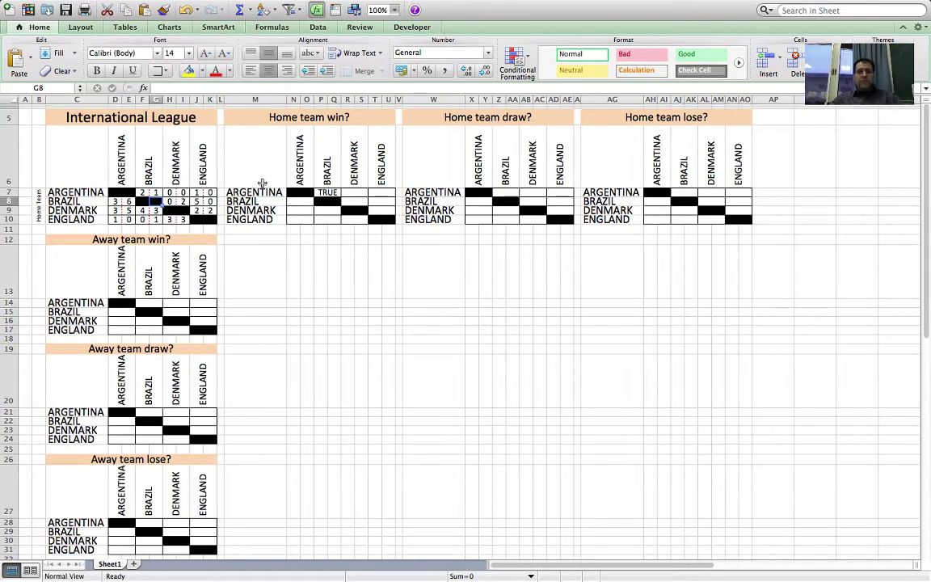
- Copy the home-win formula from P7 to Argentina's Denmark and England cells, R7 and T7
left_click(332, 193)
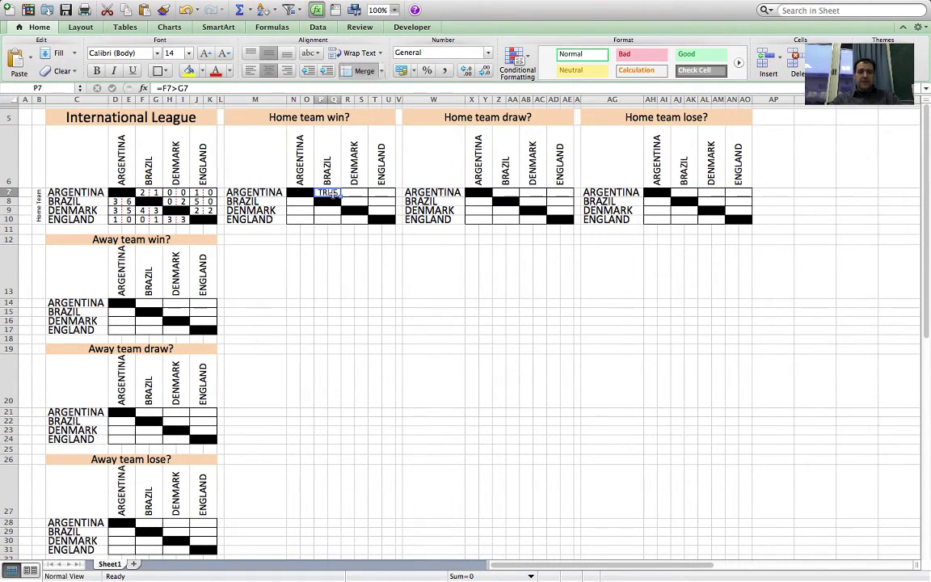
key("ctrl+c")
left_click(355, 192)
key("ctrl+v")
left_click(391, 193)
key("ctrl+v")
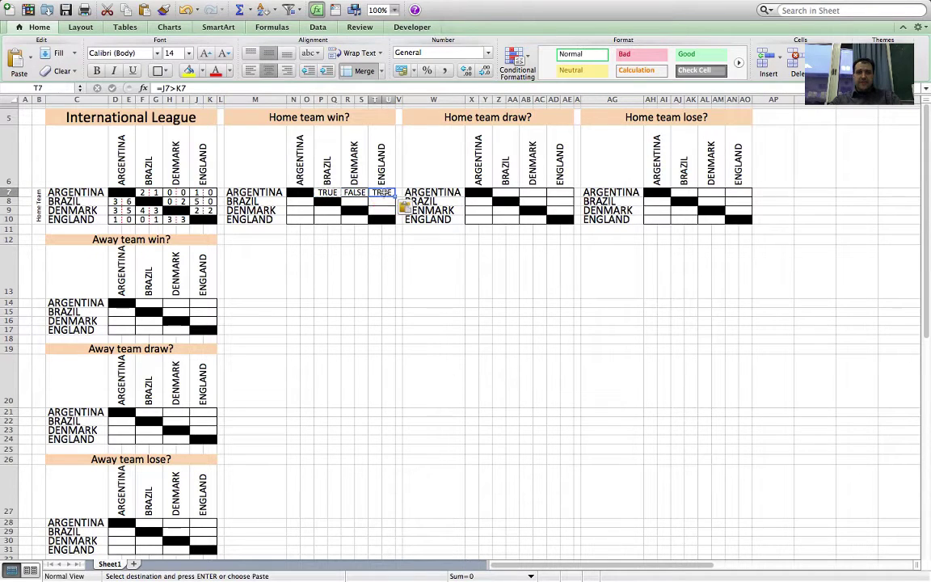
- Paste the home-win formula into the Brazil row's Denmark, England and Argentina cells: R8, T8 and N8
left_click(359, 201)
key("ctrl+v")
left_click(382, 202)
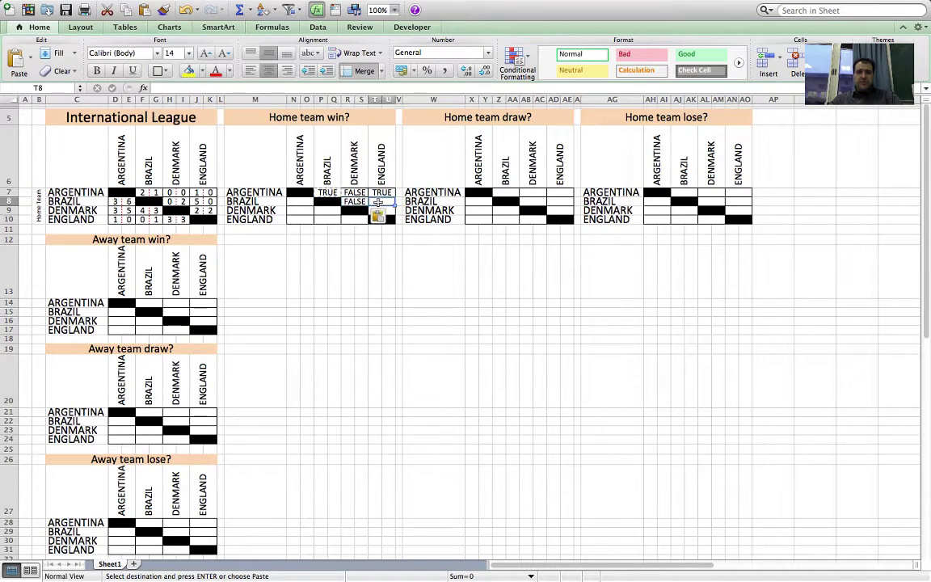
key("ctrl+v")
left_click(300, 202)
key("ctrl+v")
- Paste the home-win formula into the Denmark row's Argentina and Brazil cells, N9 and P9
left_click(299, 211)
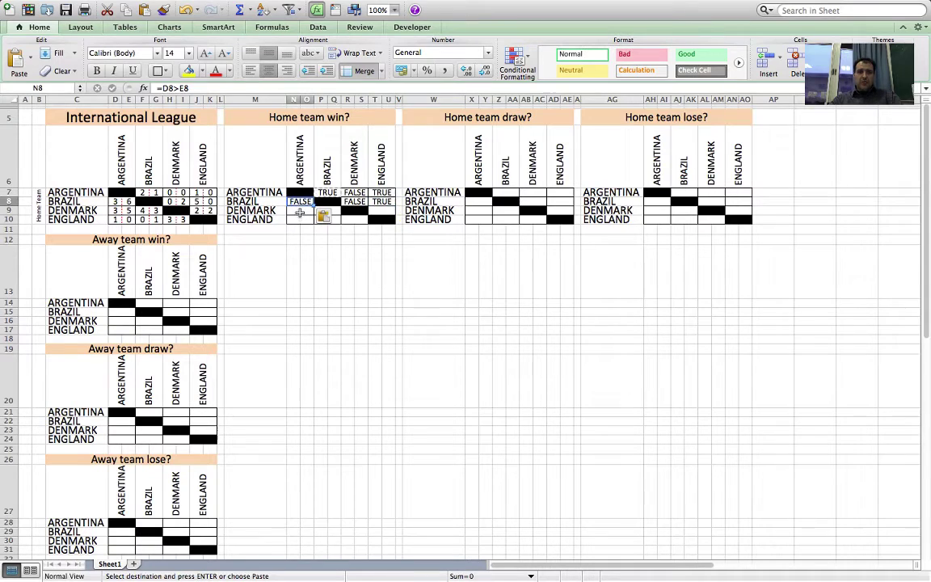
key("ctrl+v")
left_click(326, 210)
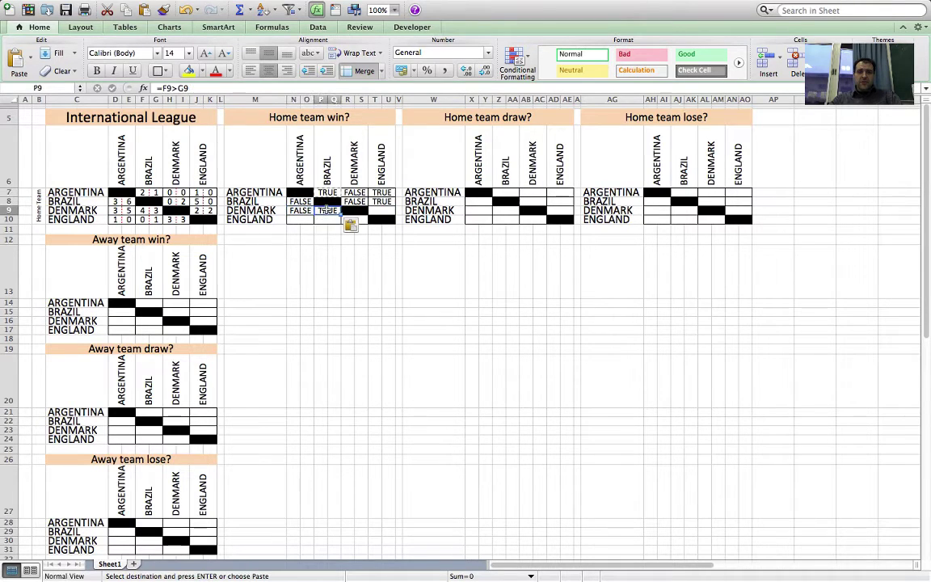
key("ctrl+v")
- Paste the home-win formula into England's Argentina, Brazil and Denmark cells (N10, P10, R10) and Denmark's England cell (T9)
left_click(300, 219)
key("ctrl+v")
left_click(327, 219)
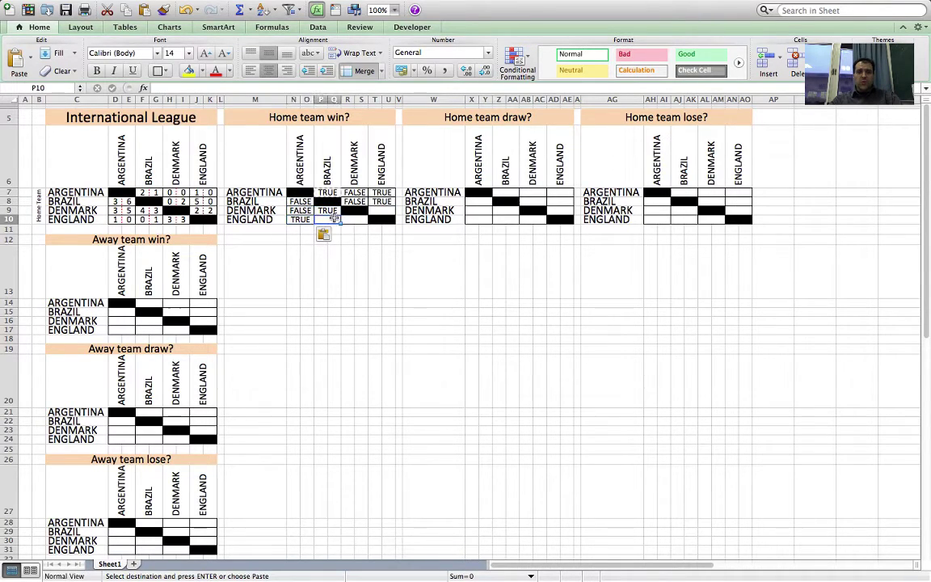
key("ctrl+v")
left_click(354, 219)
key("ctrl+v")
left_click(382, 210)
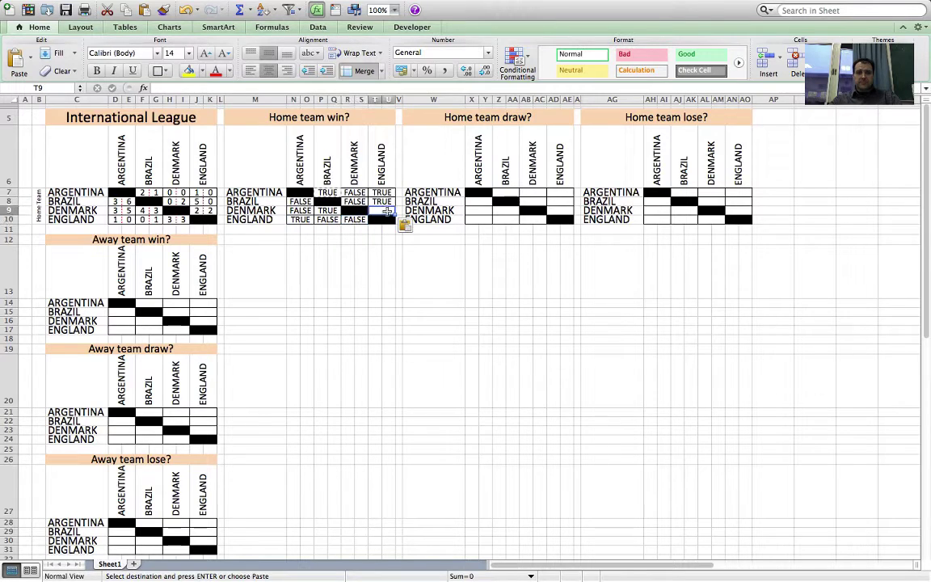
key("ctrl+v")
left_click(415, 269)
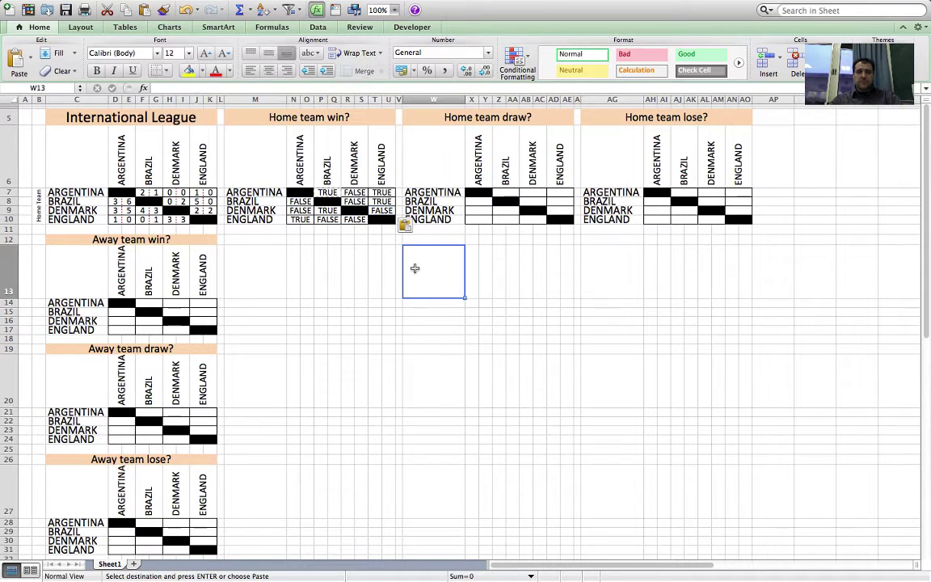
- Enter the formula =F7=G7 in the Argentina–Brazil cell Z7 of the "Home team draw?" grid
left_click(509, 191)
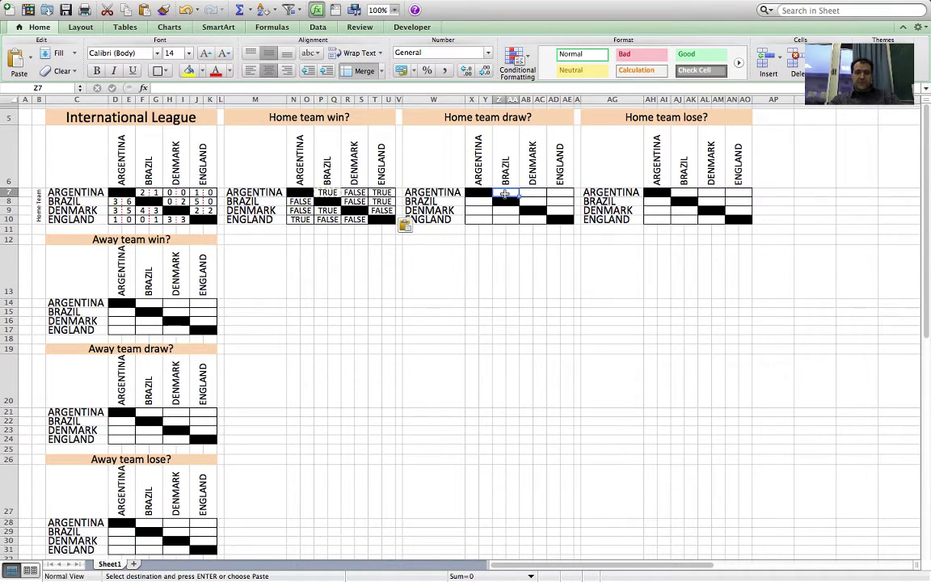
type("=")
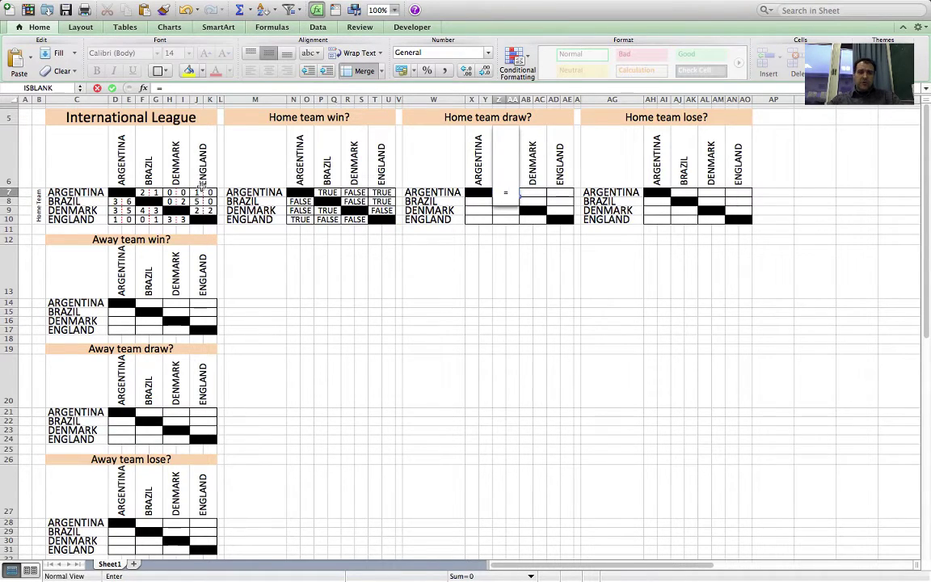
left_click(144, 192)
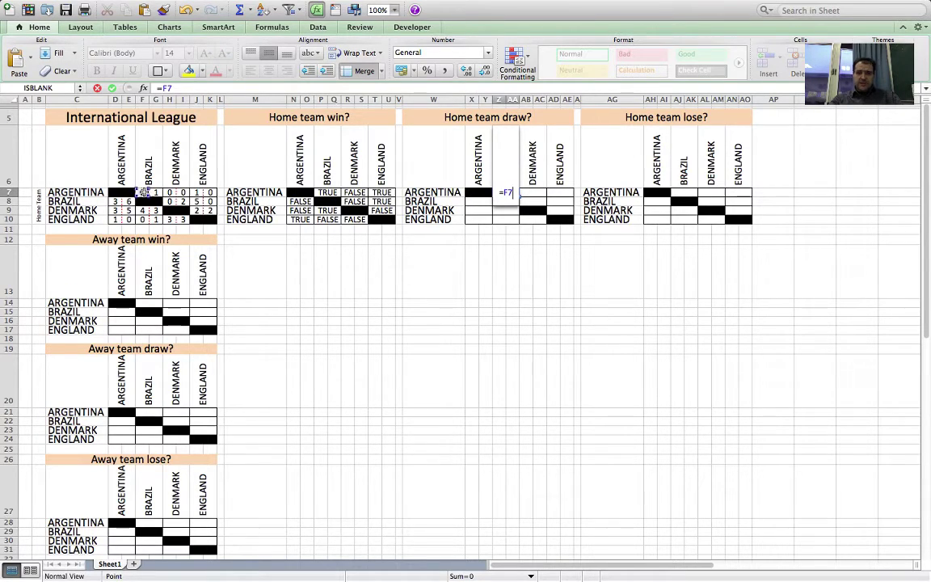
type("=")
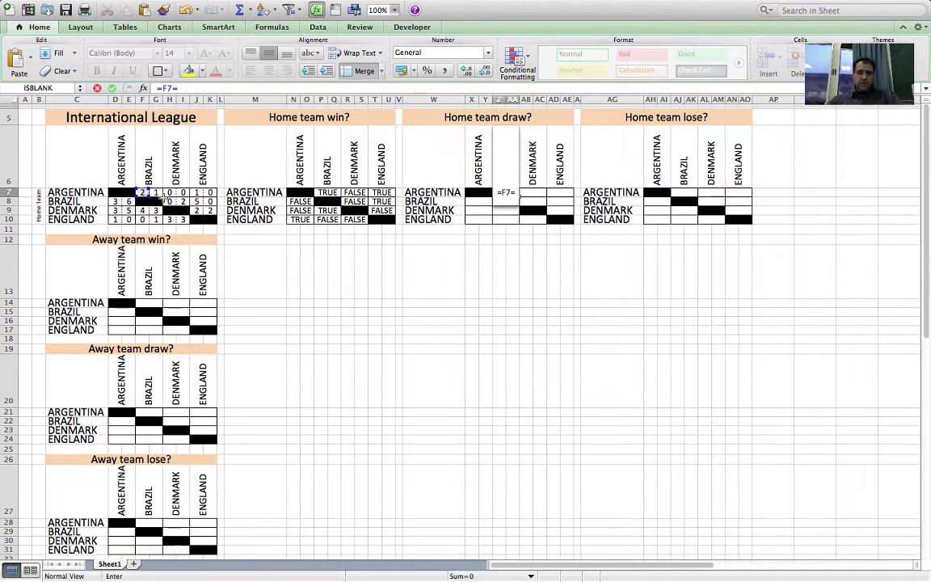
left_click(157, 192)
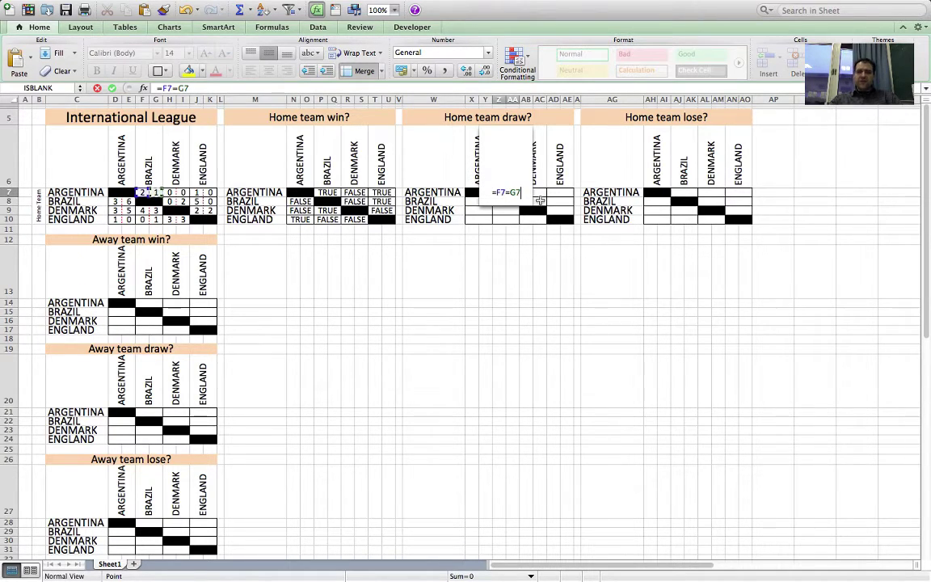
key("Return")
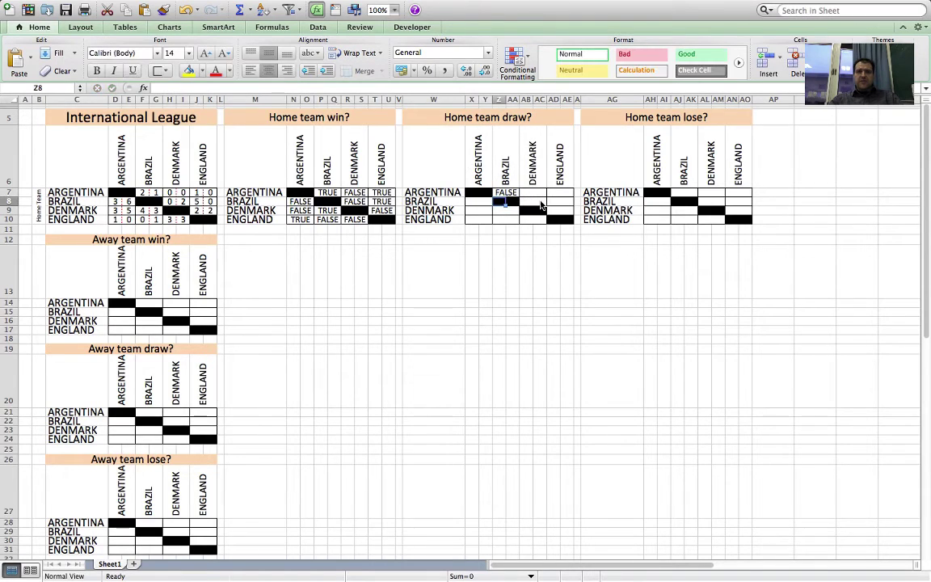
- Set Brazil's score in G7 to 2 to test the home-draw formula
left_click(156, 193)
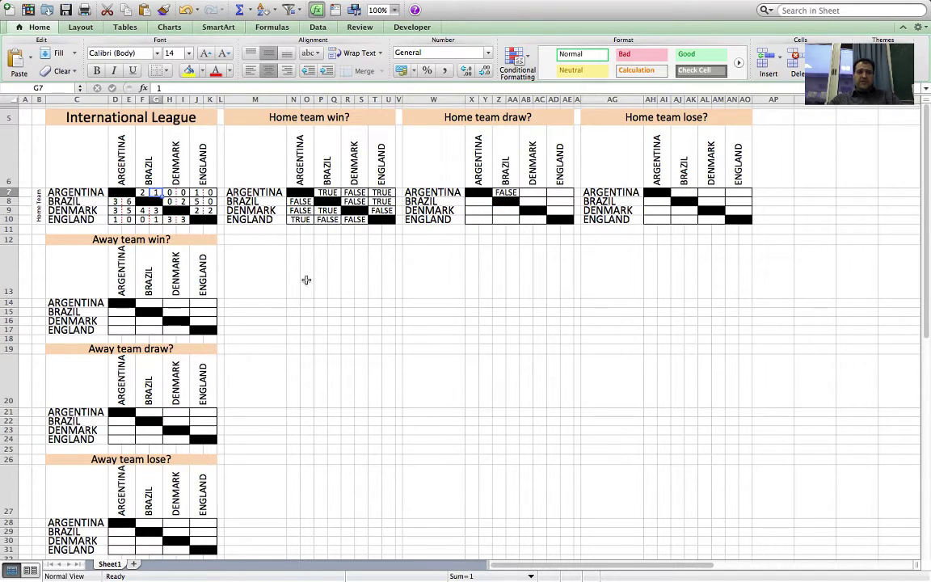
type("2")
key("Return")
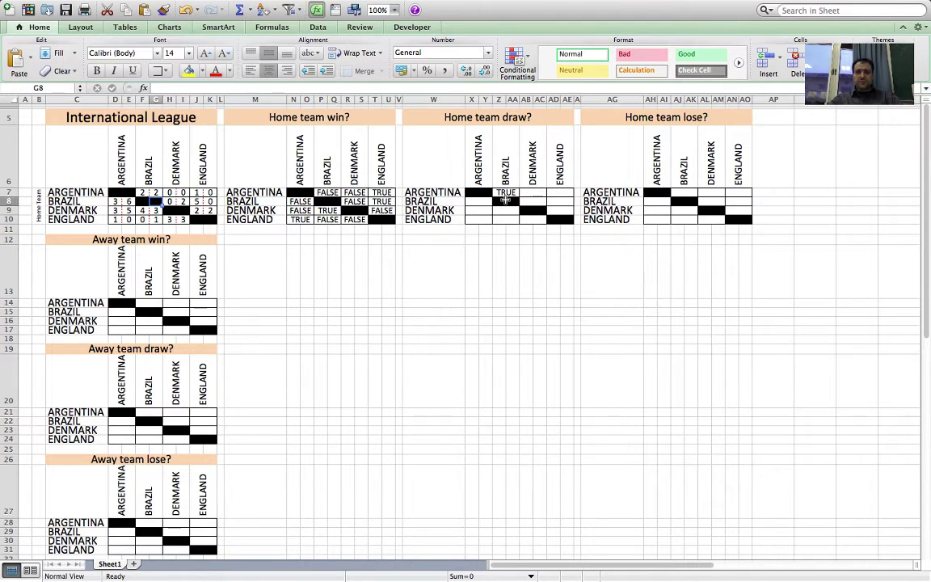
- Copy the home-draw formula from Z7 to Argentina's Denmark and England cells, AB7 and AD7
left_click(506, 193)
key("super+c")
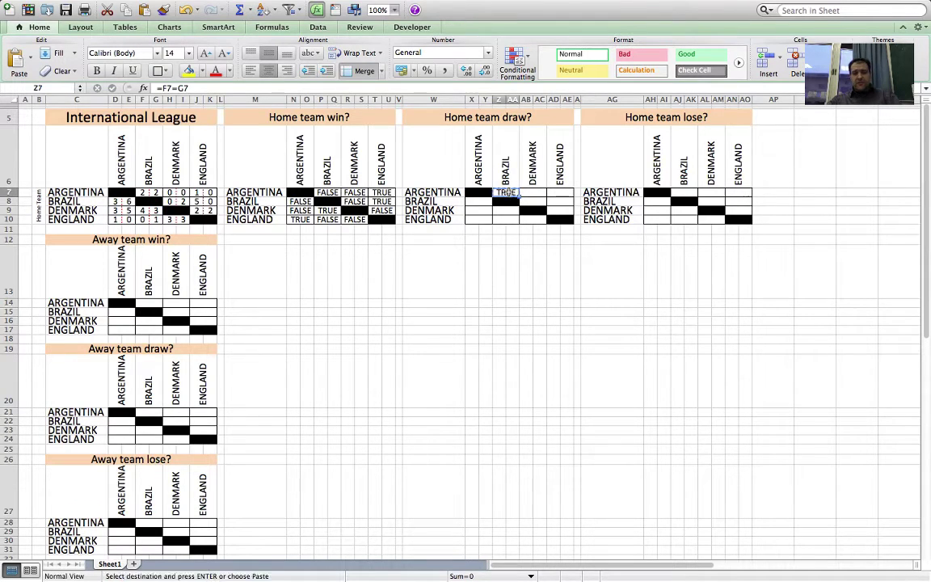
left_click(532, 192)
key("super+v")
left_click(560, 192)
key("super+v")
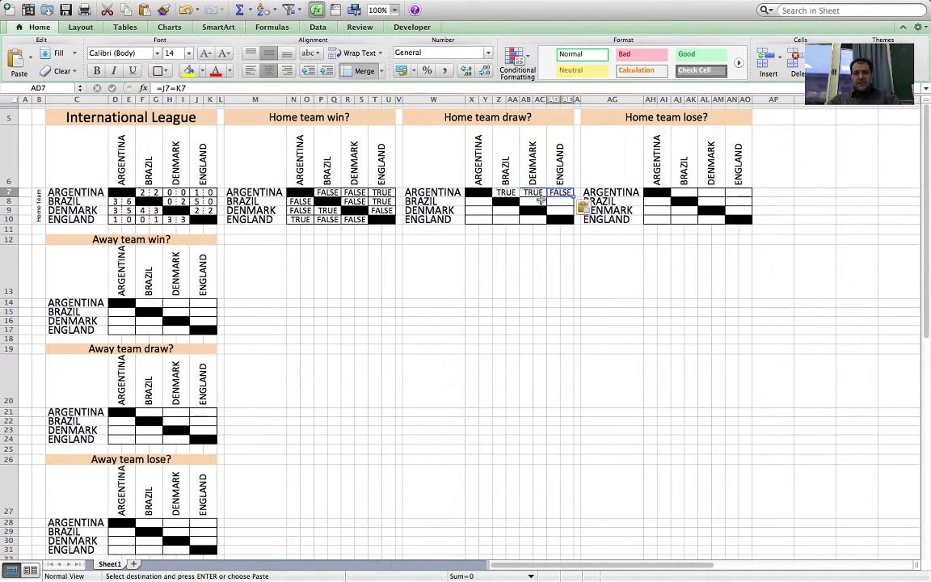
- Paste the home-draw formula into the Brazil row's Denmark, England and Argentina cells: AB8, AD8 and X8
left_click(533, 201)
key("super+v")
left_click(560, 202)
key("super+v")
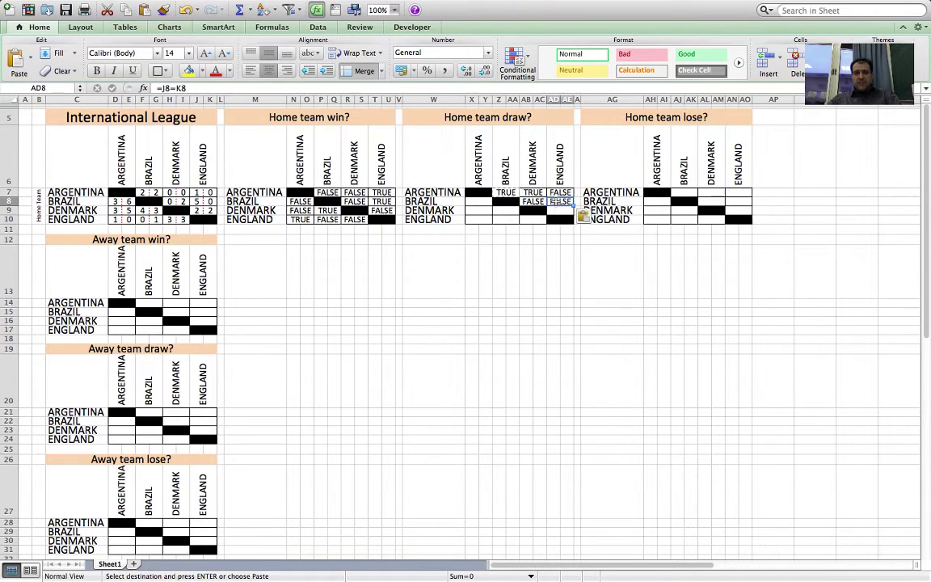
left_click(478, 201)
key("super+v")
- Paste the home-draw formula into the Argentina column's Denmark and England rows (X9, X10) and Denmark's Brazil cell (Z9)
left_click(479, 210)
key("super+v")
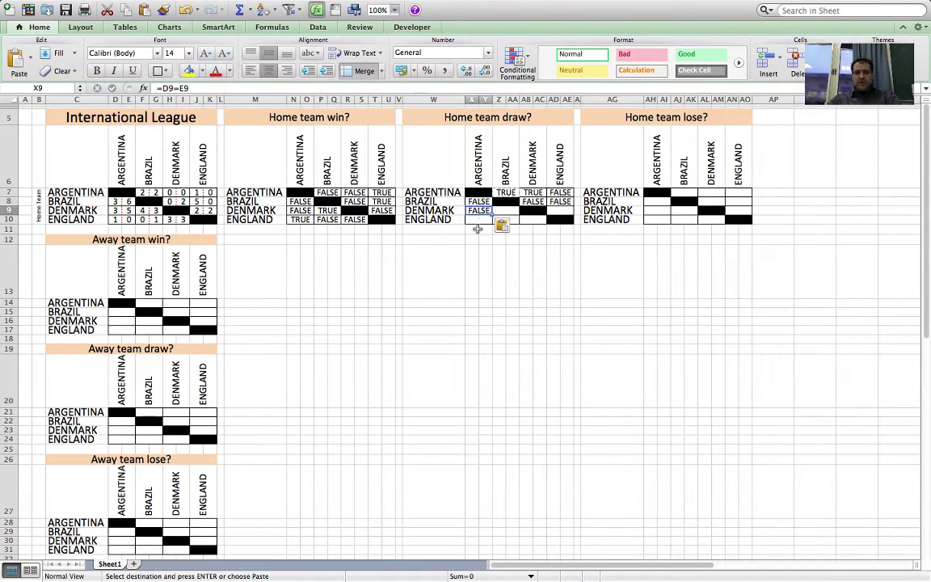
left_click(478, 219)
key("super+v")
left_click(501, 211)
key("super+v")
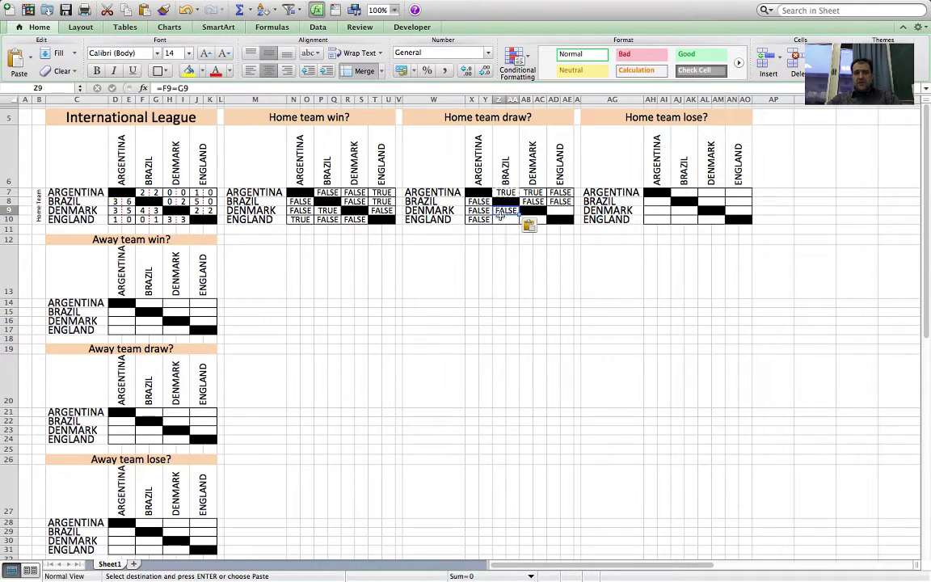
- Paste the home-draw formula into England's Brazil and Denmark cells (Z10, AB10) and Denmark's England cell (AD9)
left_click(505, 219)
key("super+v")
left_click(532, 221)
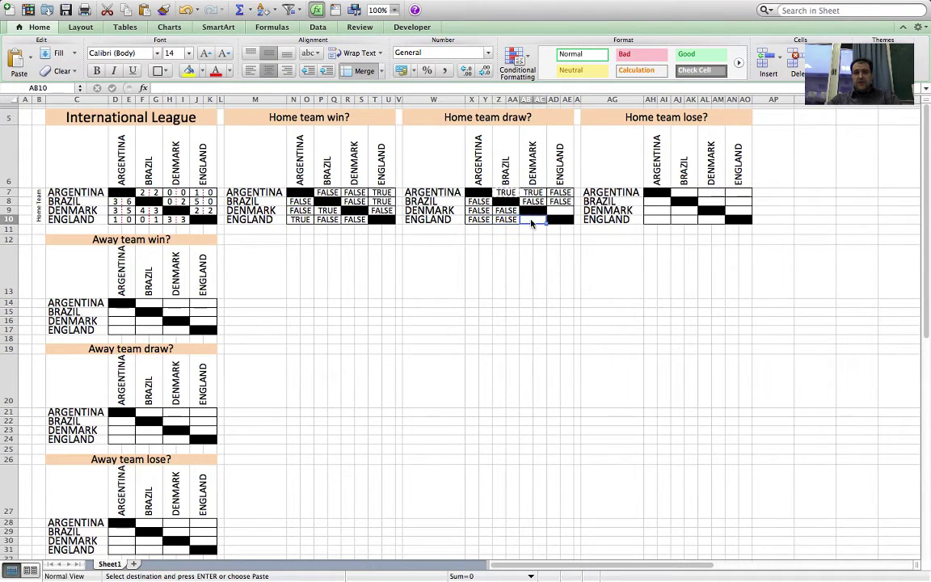
key("super+v")
left_click(560, 210)
key("super+v")
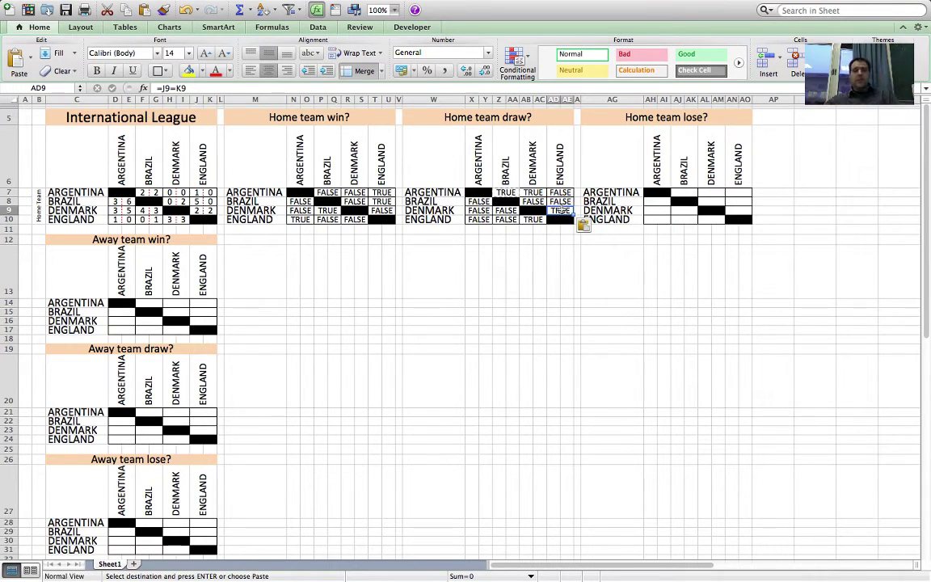
left_click(704, 250)
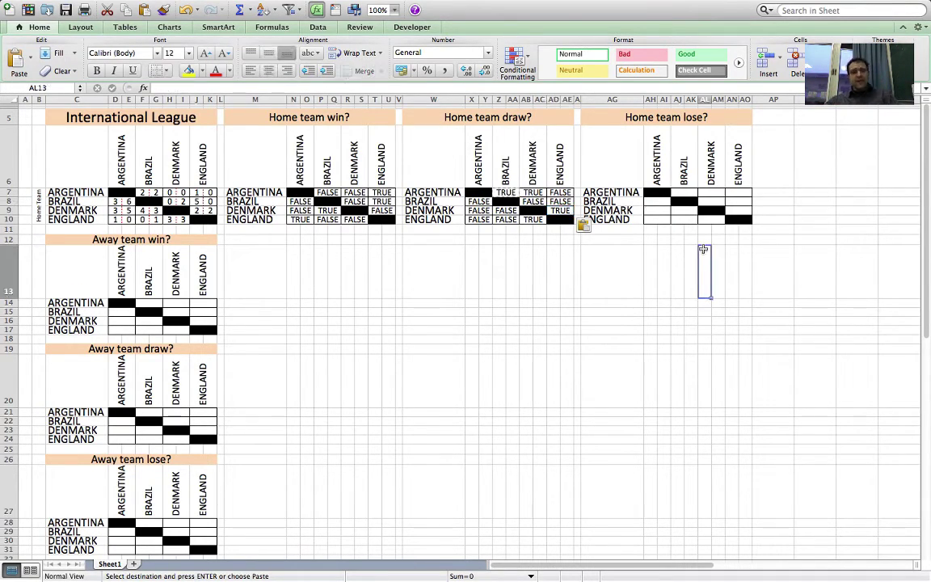
- Enter the formula =G7>F7 in the Argentina–Brazil cell AJ7 of the "Home team lose?" grid
left_click(687, 192)
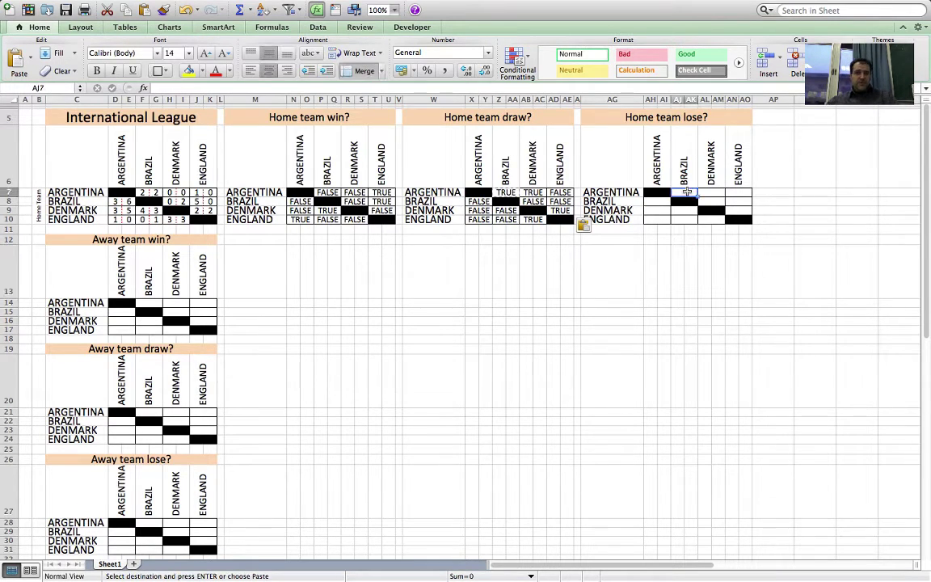
type("=")
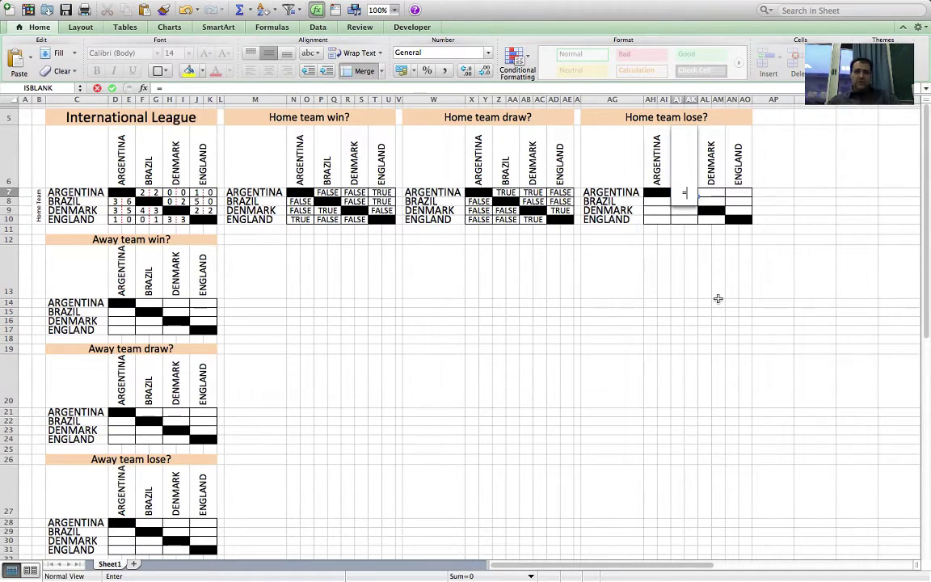
left_click(157, 195)
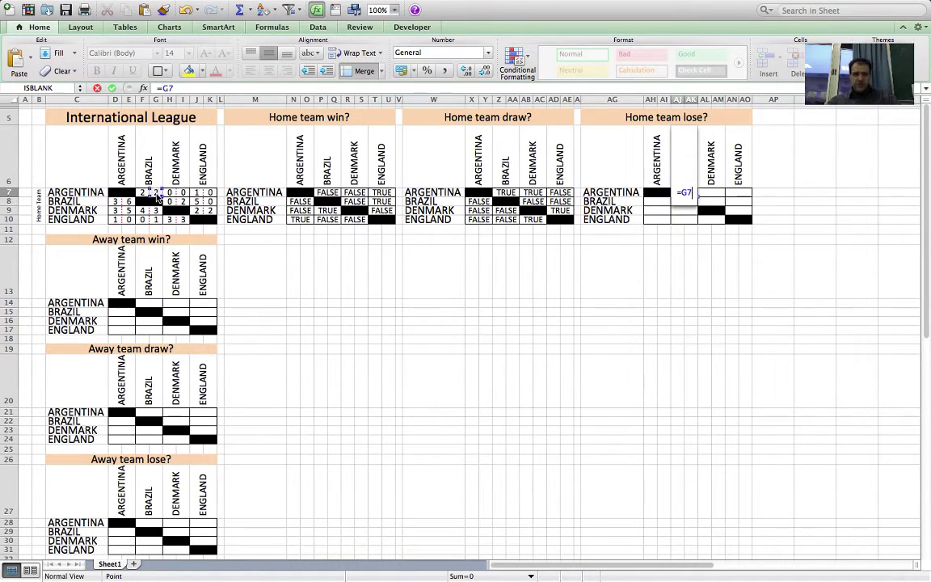
type(">")
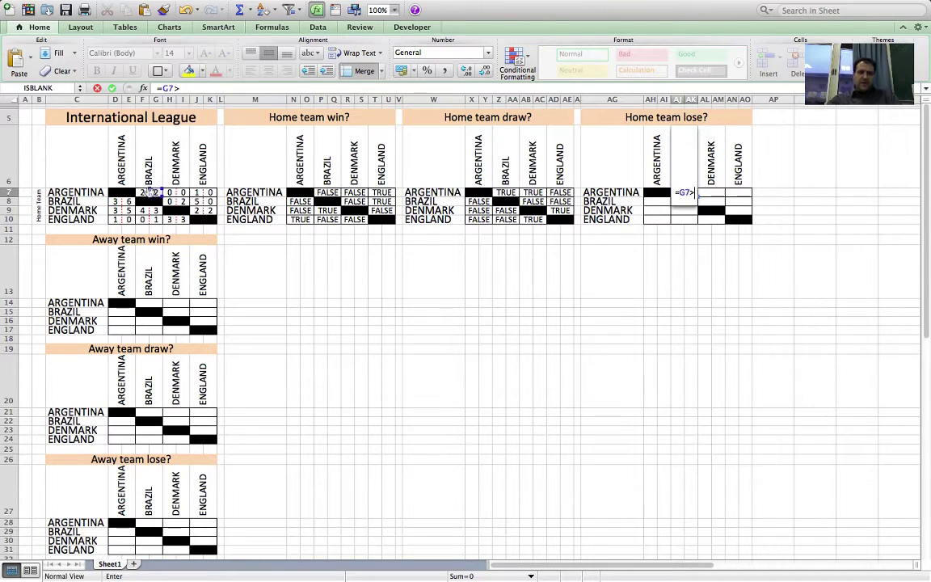
left_click(143, 191)
key("Return")
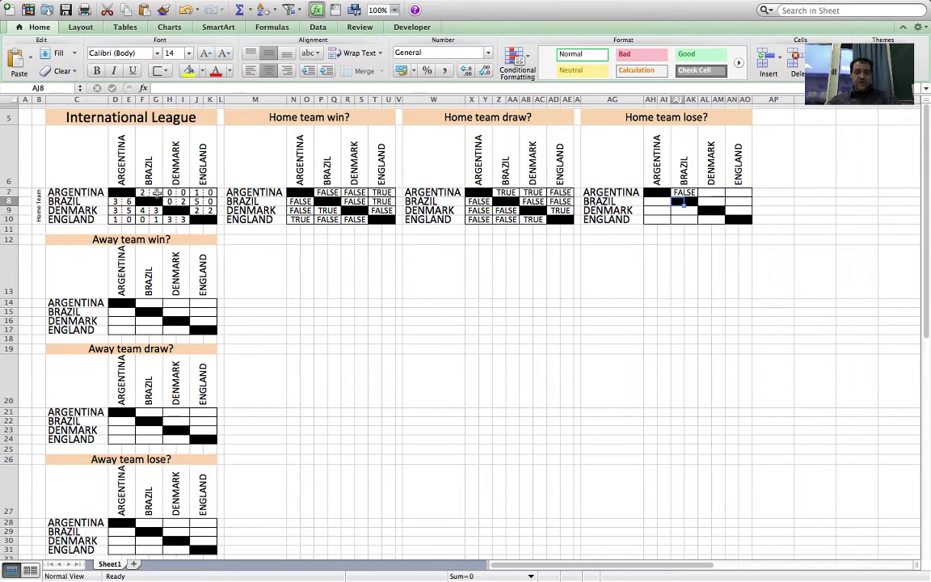
- Set Brazil's score in G7 to 3 to test the home-lose formula
type("=")
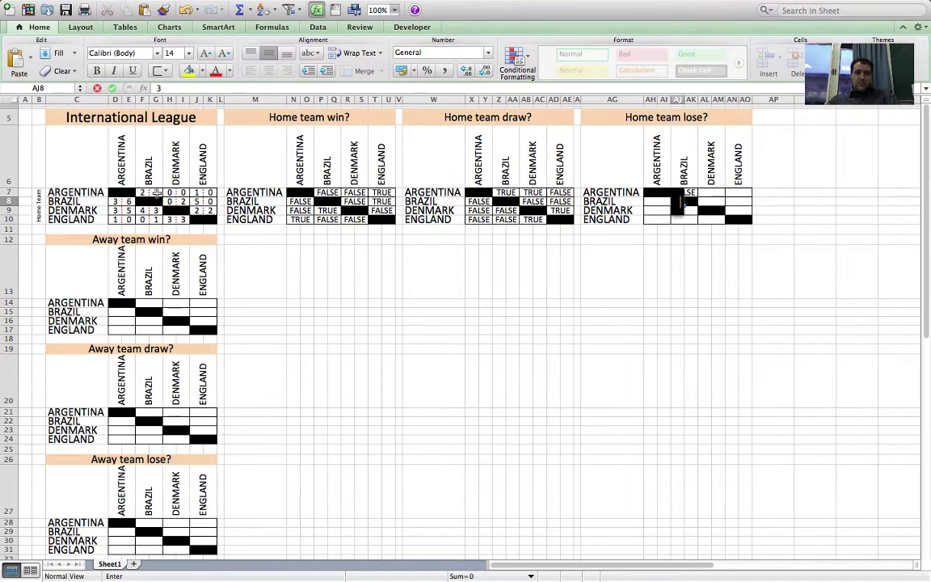
key("Escape")
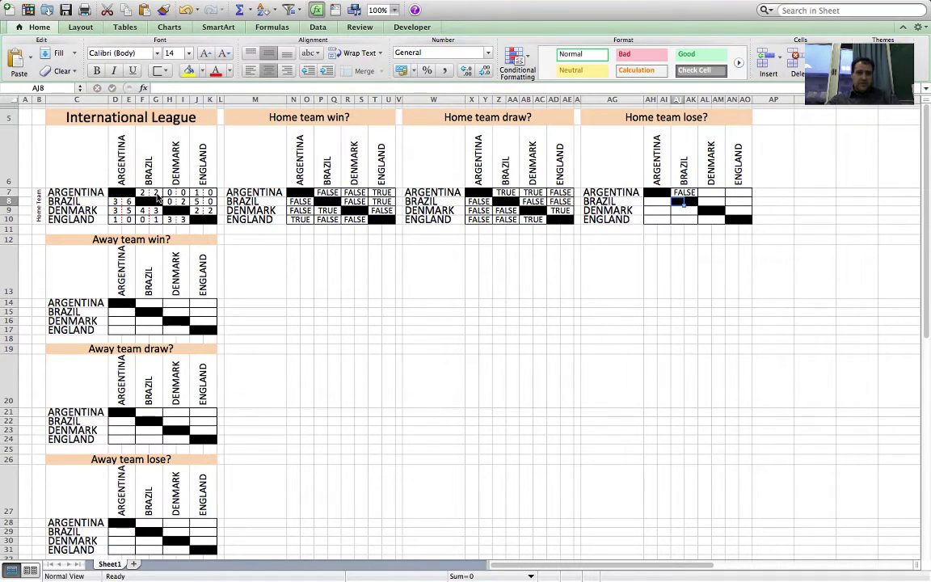
left_click(158, 192)
type("3")
key("Return")
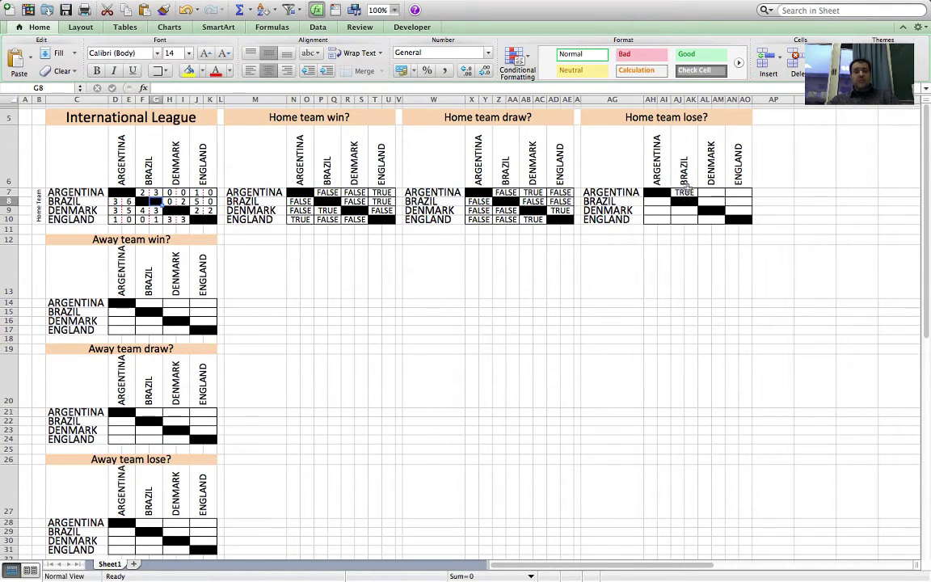
- Copy the home-lose formula from AJ7 to Argentina's Denmark and England cells, AL7 and AN7
left_click(684, 193)
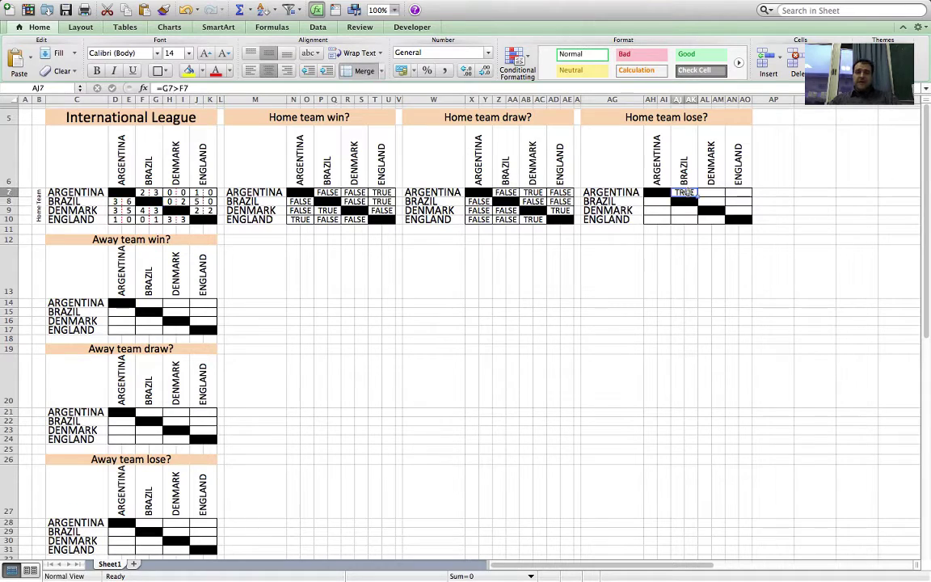
key("super+c")
left_click(713, 192)
key("super+v")
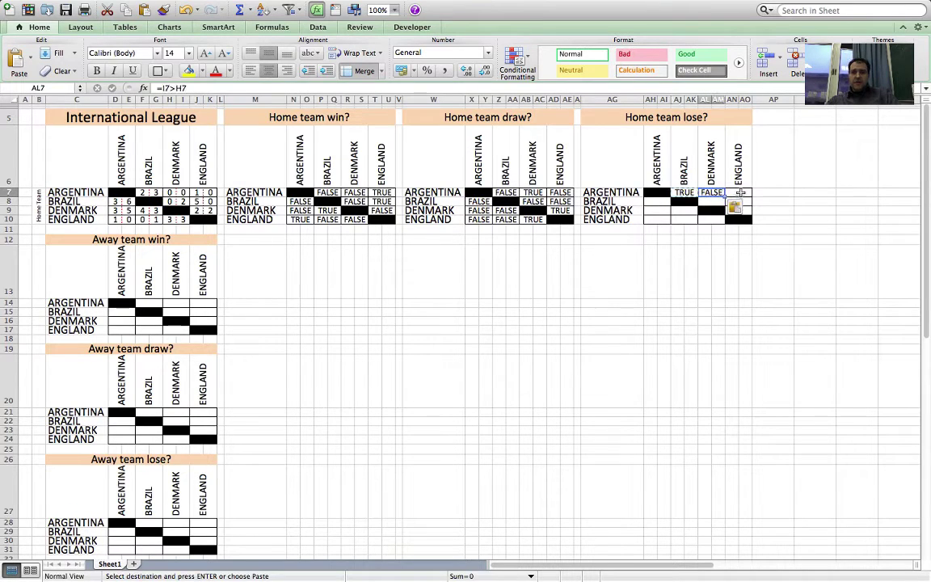
left_click(738, 193)
key("super+v")
- Paste the home-lose formula down the Argentina column for Brazil, Denmark and England: AH8, AH9 and AH10
left_click(657, 202)
key("super+v")
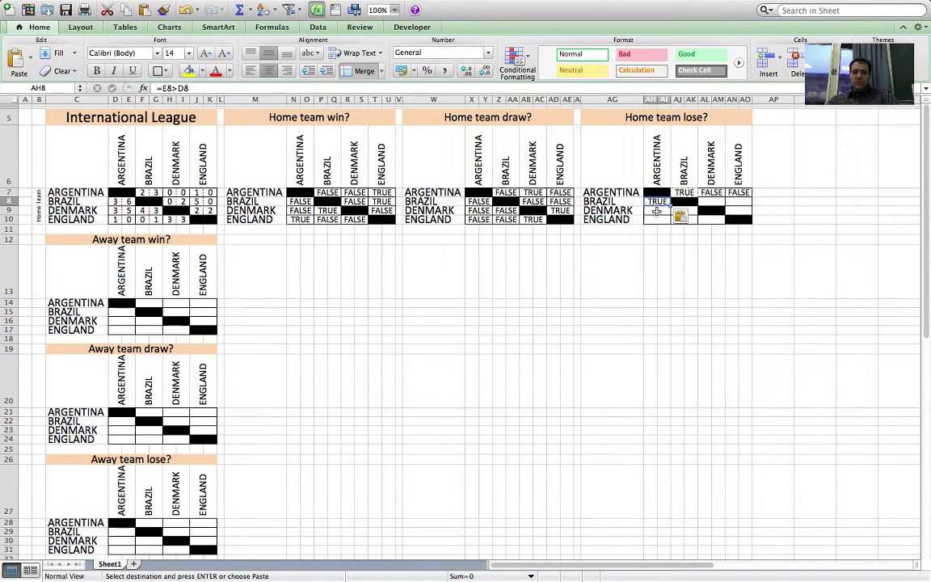
left_click(656, 211)
key("super+v")
left_click(656, 219)
key("super+v")
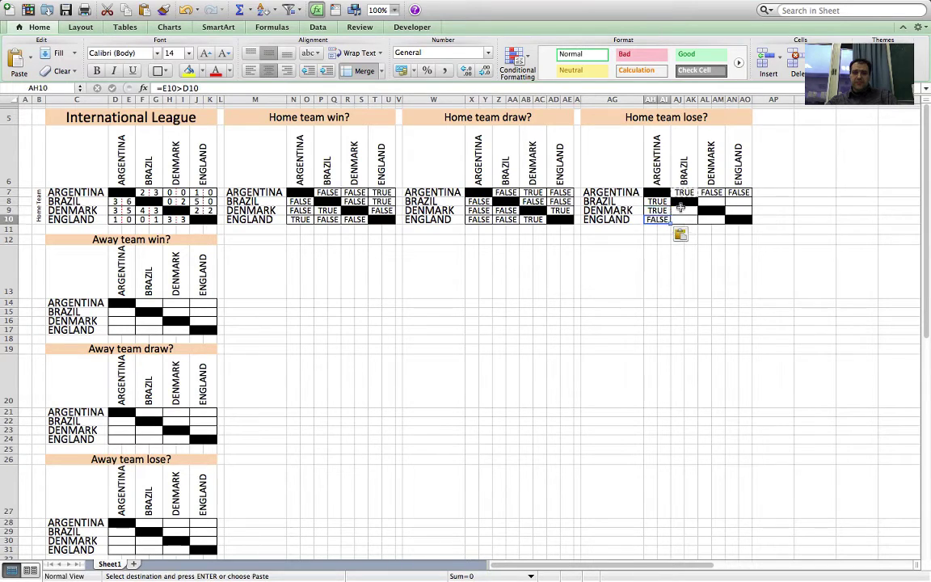
- Paste the home-lose formula into Denmark's Brazil cell (AJ9) and Brazil's Denmark and England cells (AL8, AN8)
left_click(684, 210)
key("super+v")
left_click(711, 202)
key("super+v")
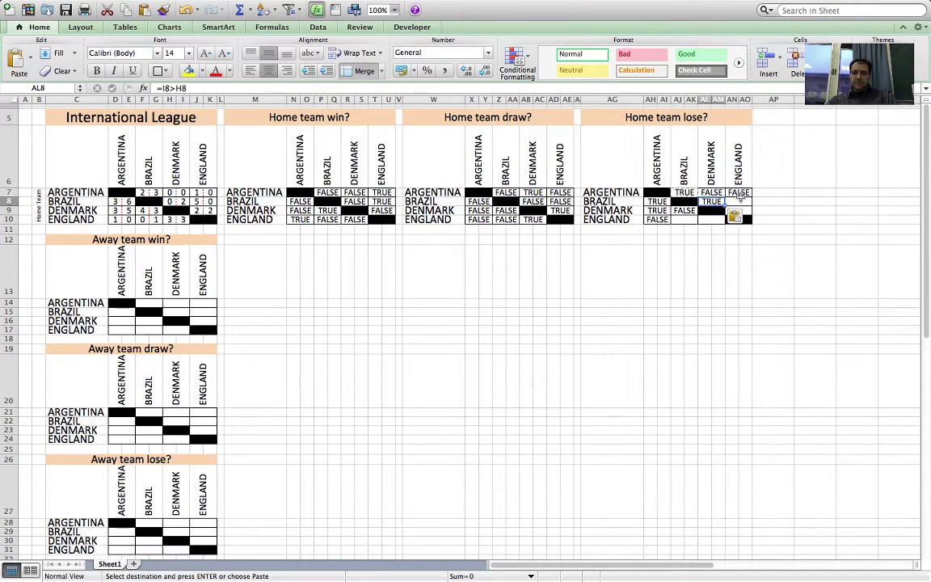
left_click(738, 201)
key("super+v")
- Paste the home-lose formula into England's Brazil and Denmark cells (AJ10, AL10) and Denmark's England cell (AN9)
left_click(685, 220)
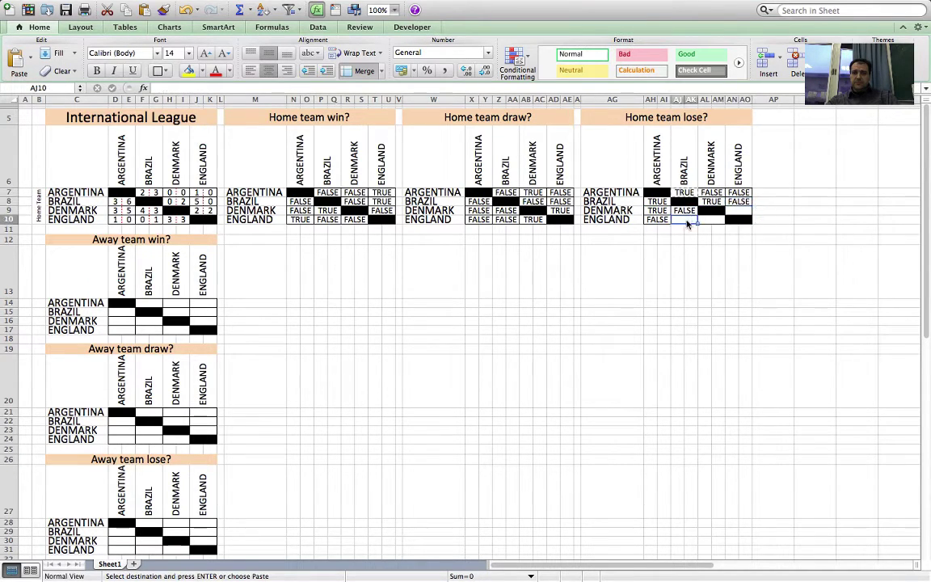
key("super+v")
left_click(711, 219)
key("super+v")
left_click(738, 210)
key("super+v")
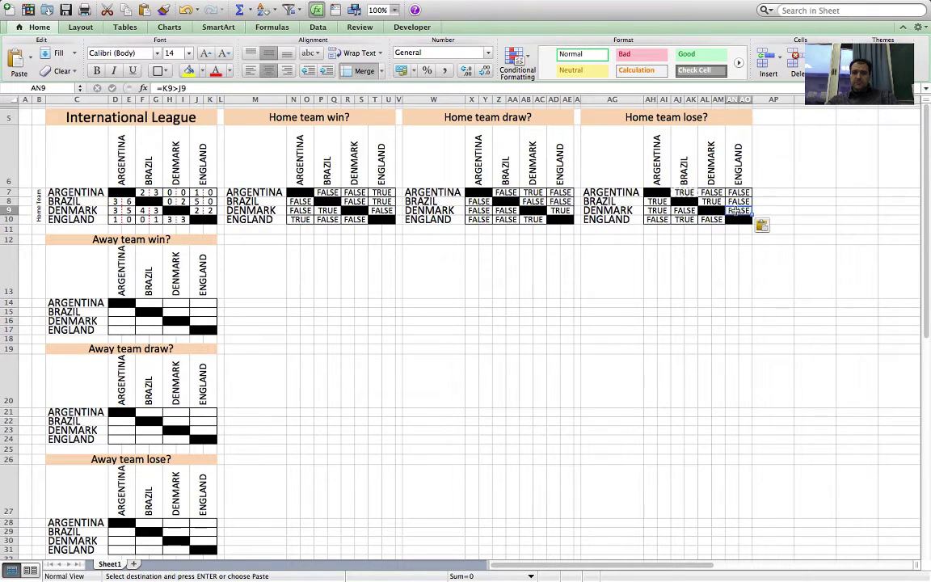
left_click(293, 388)
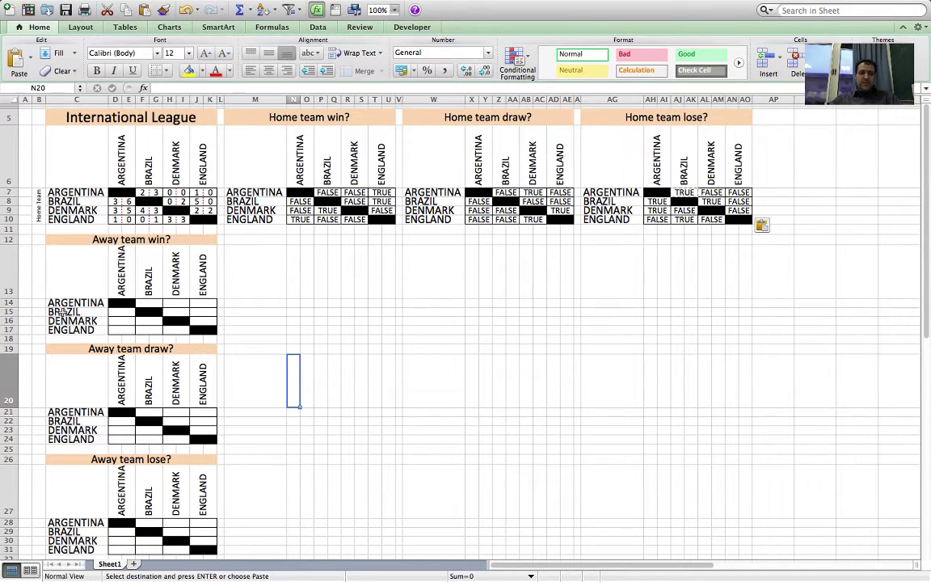
- Enter the formula =G7>F7 in the away-win grid's Argentina–Brazil cell, F14
left_click(149, 304)
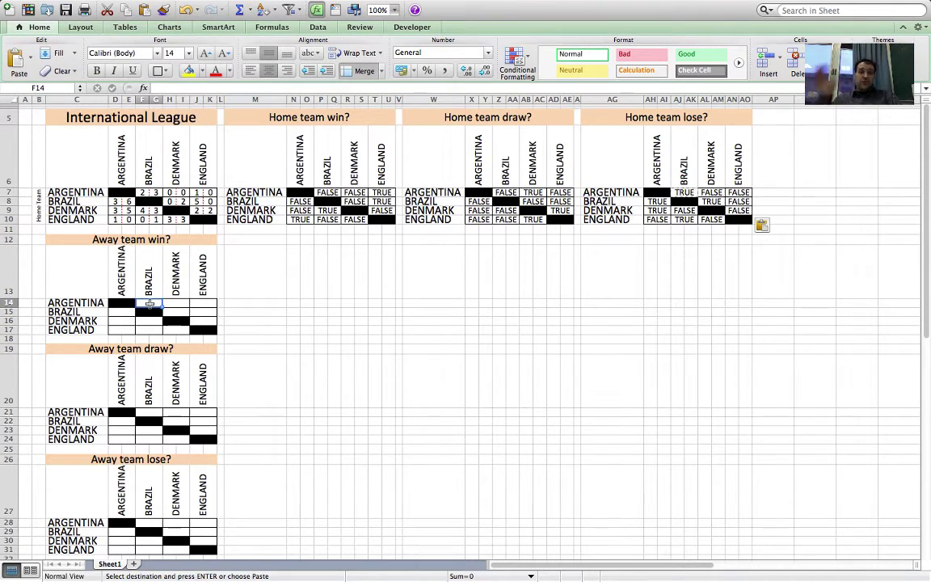
type("=")
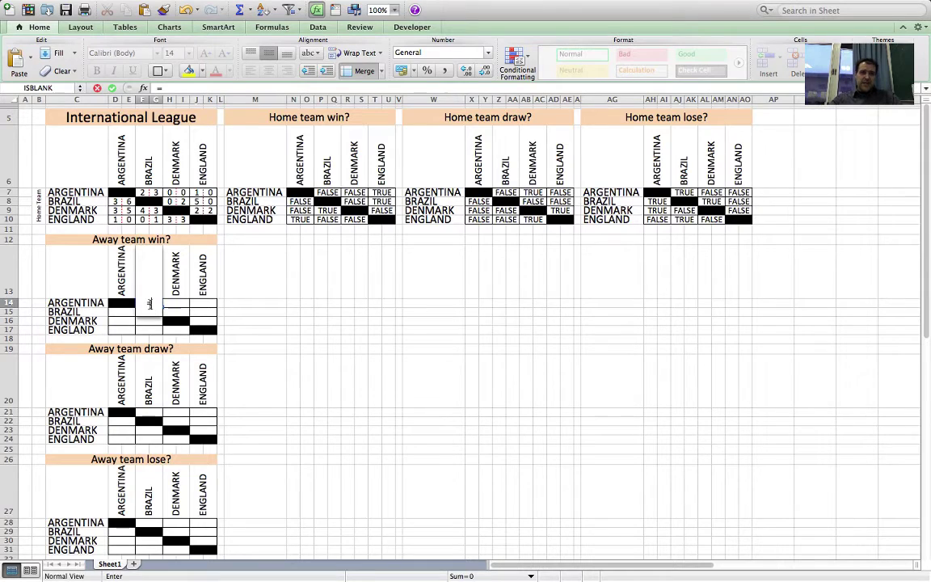
left_click(155, 194)
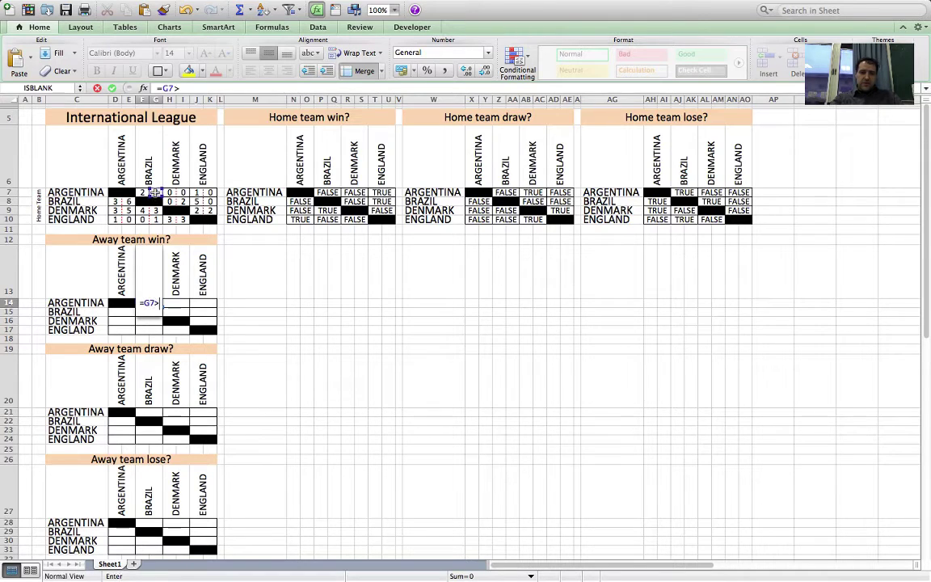
type(">")
left_click(142, 194)
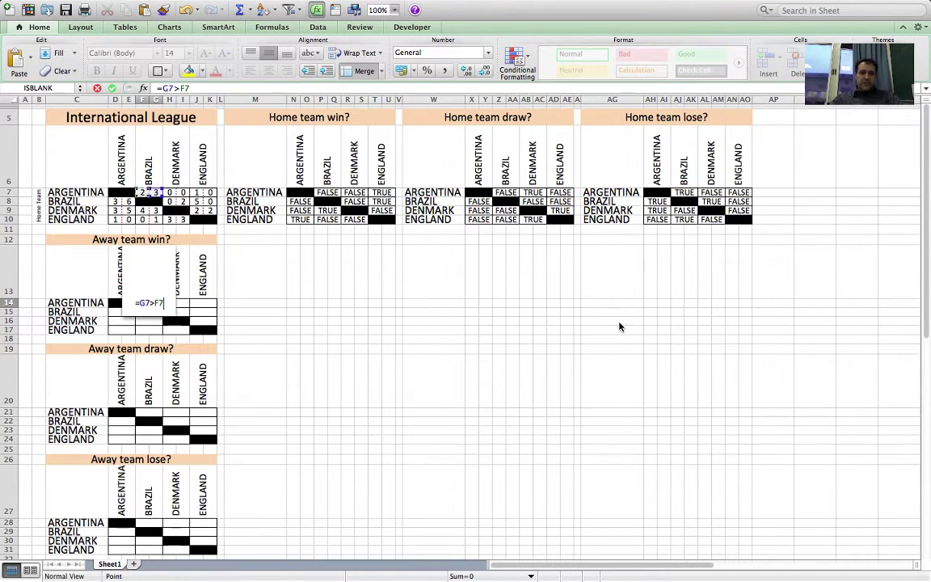
key("Return")
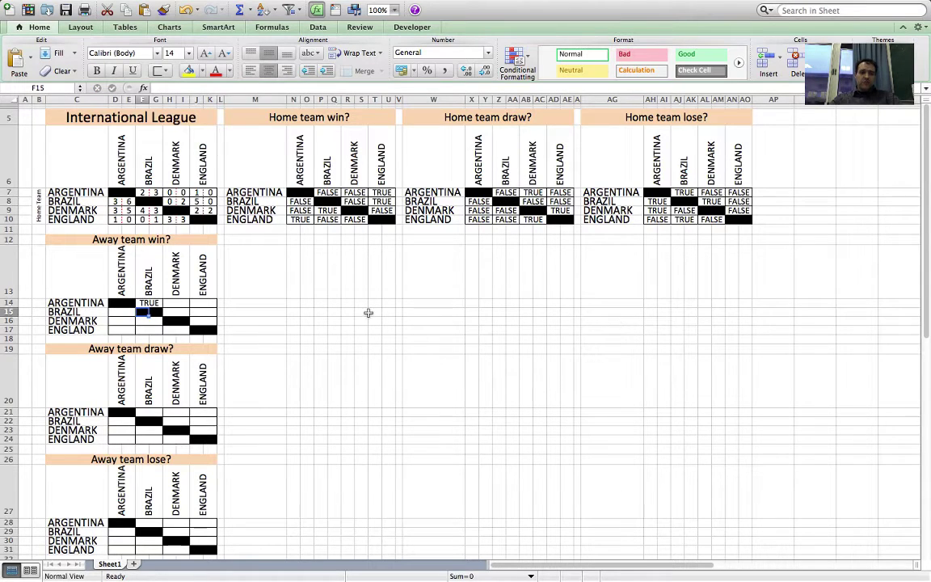
- Copy the away-win formula from F14 to H14, J14, H15, J15, J16 and England's row cells D17, F17 and H17
left_click(151, 302)
key("super+c")
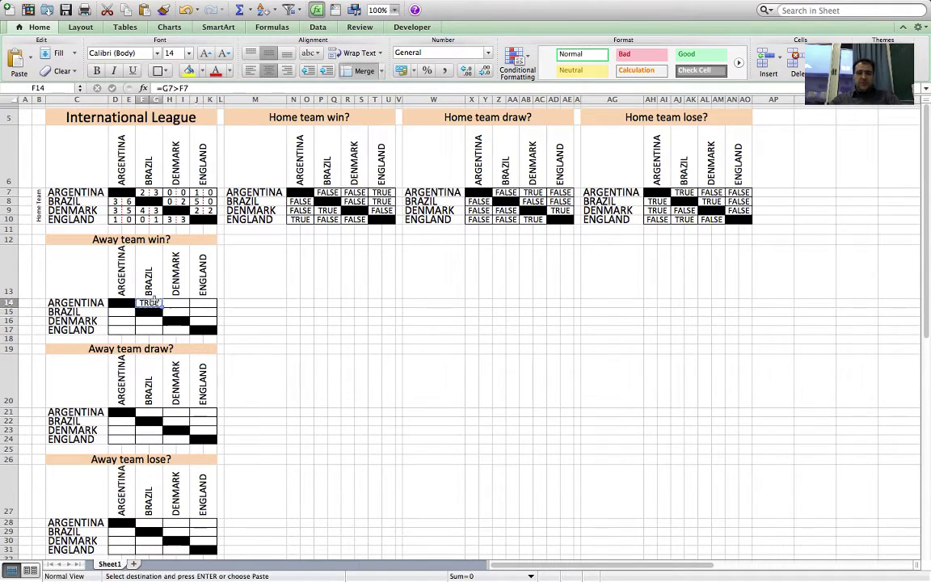
left_click_drag(170, 304, 122, 330)
key("super+v")
left_click(203, 321)
key("super+v")
key("super+v")
- Paste the away-win formula into the remaining cells: D15 and D16 in the Argentina column and Denmark's Brazil cell, F16
left_click(123, 312)
key("super+v")
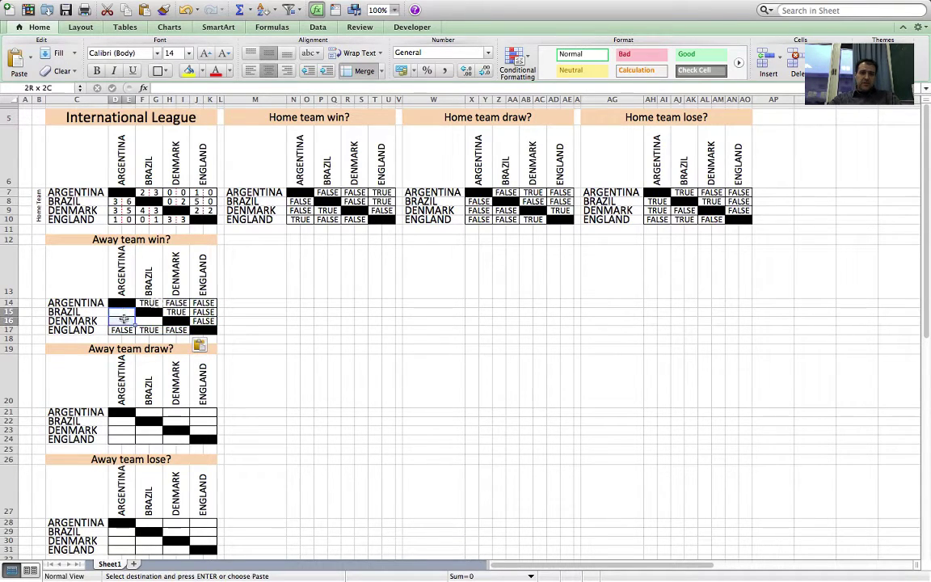
left_click(122, 321)
key("super+v")
left_click(148, 321)
key("super+v")
left_click(293, 372)
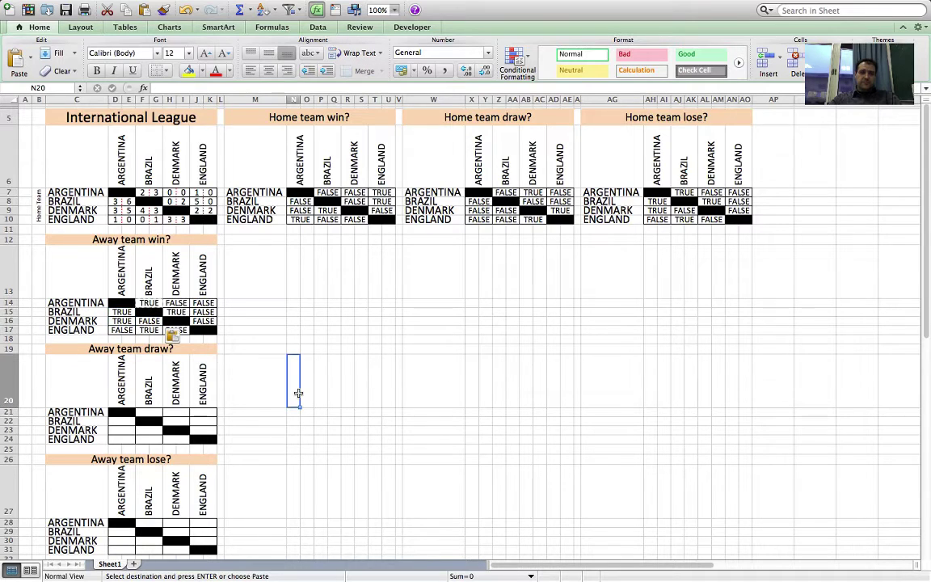
- Enter the formula =F7=G7 in the away-draw grid's Argentina–Brazil cell, F21
left_click(149, 411)
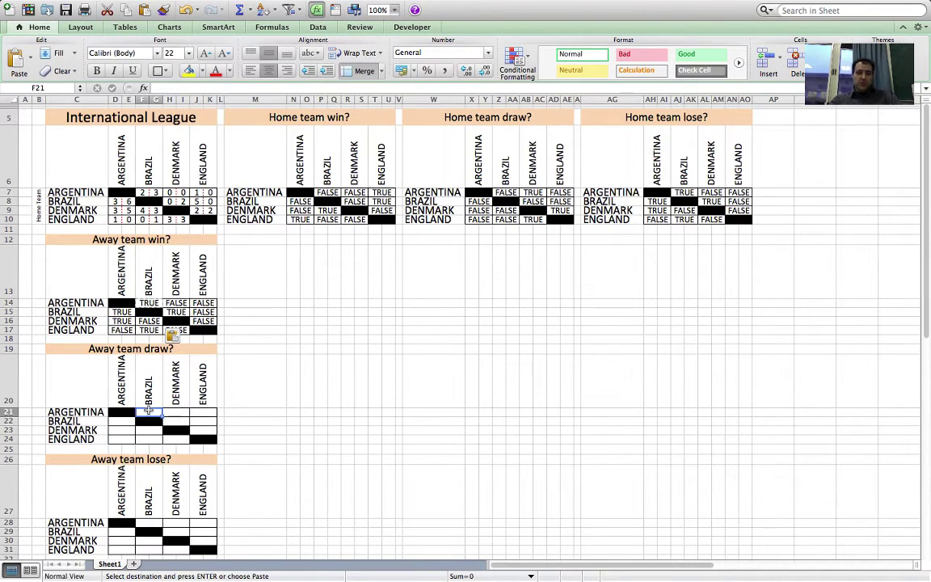
type("=")
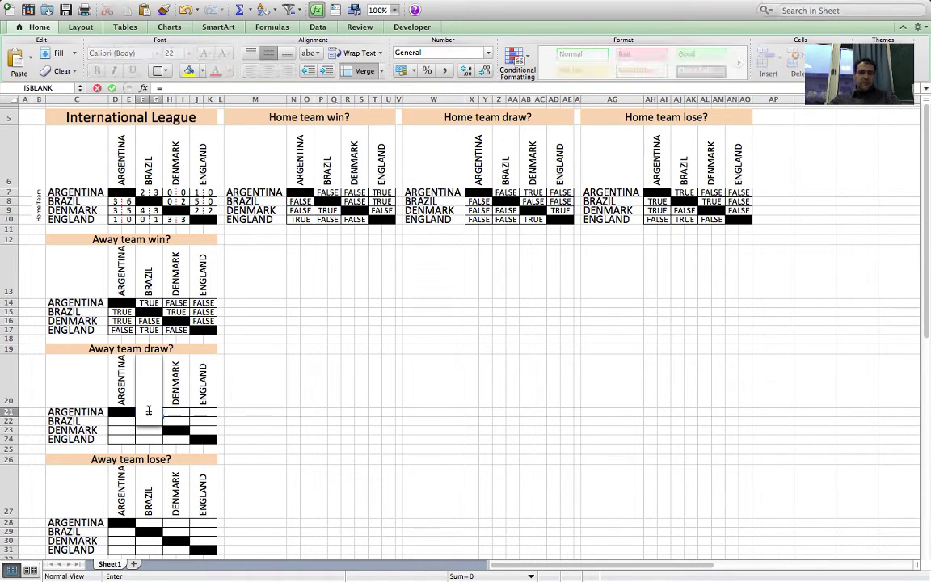
left_click(143, 194)
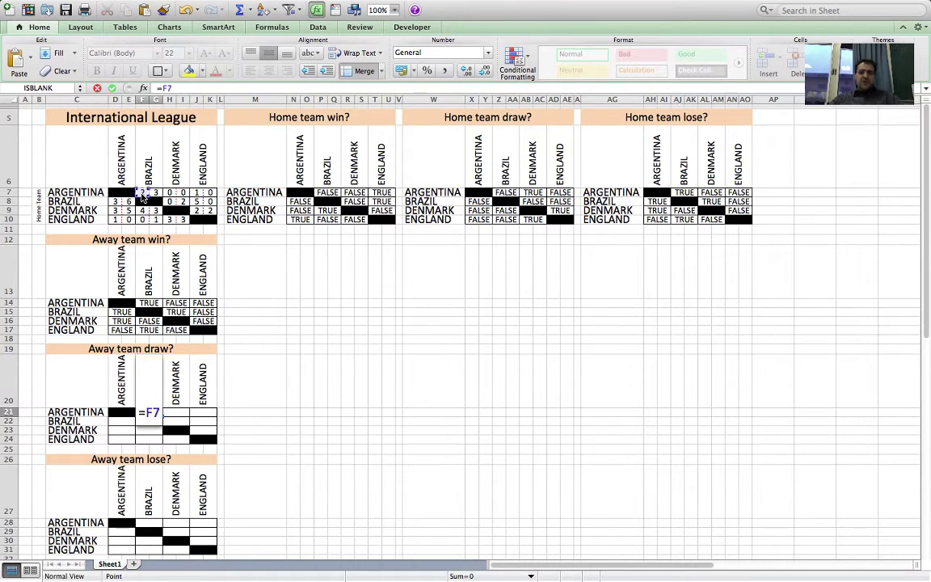
type("=")
left_click(157, 192)
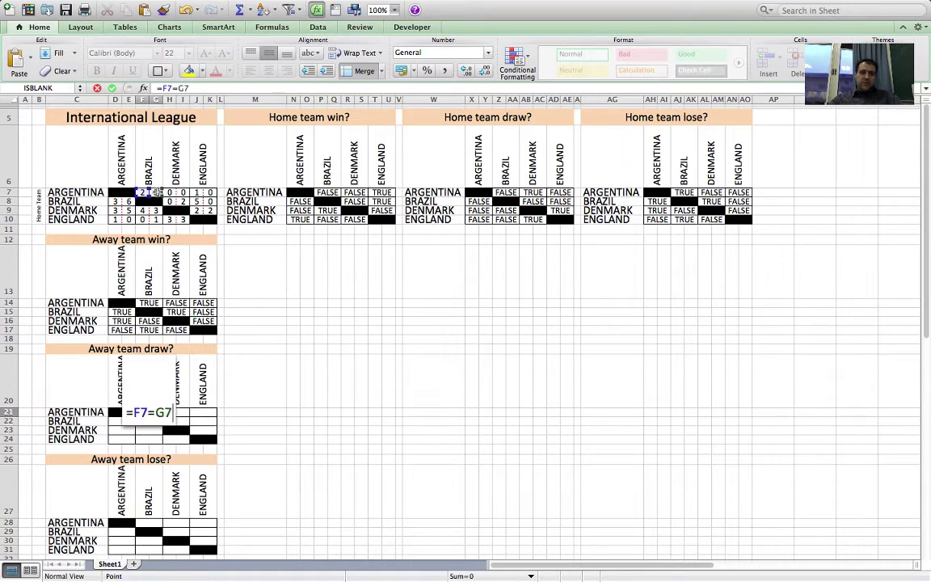
key("Return")
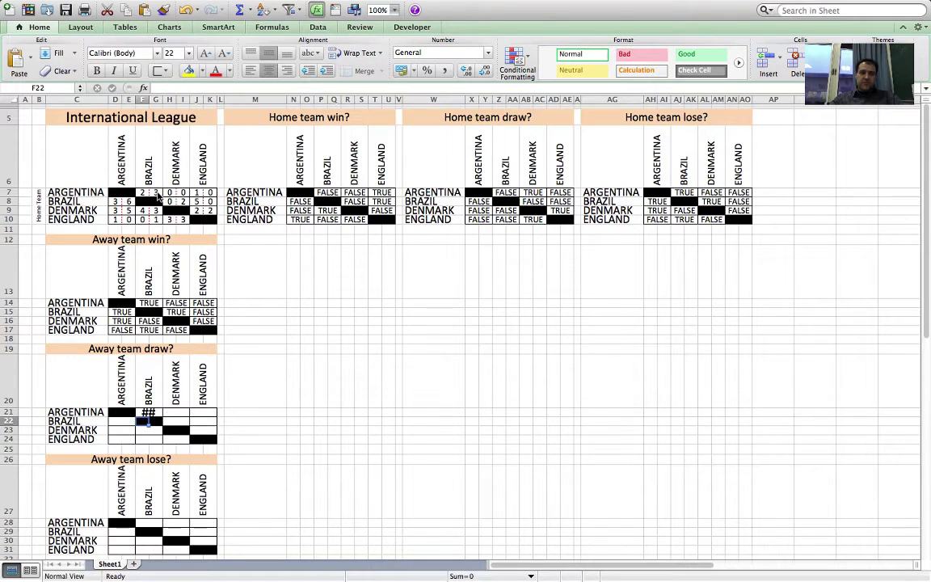
- Reduce the font size of the whole away-draw grid, rows 21 to 24, to 14 to match the away-win grid
left_click(151, 413)
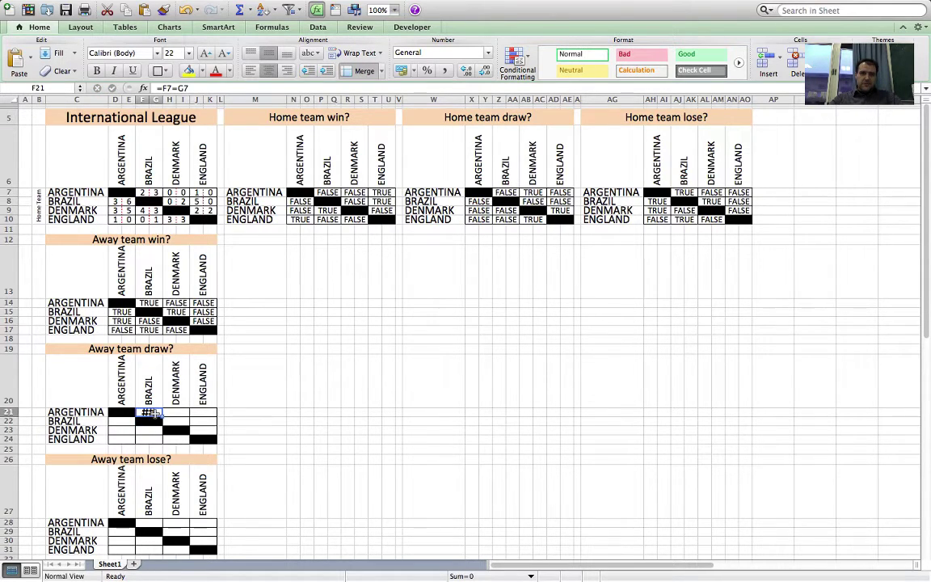
left_click(149, 330)
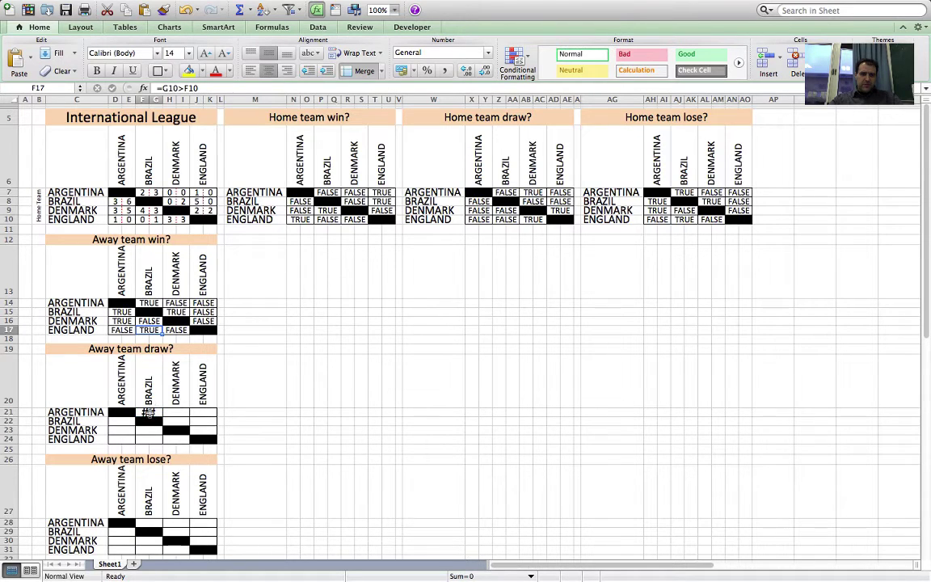
left_click(176, 312)
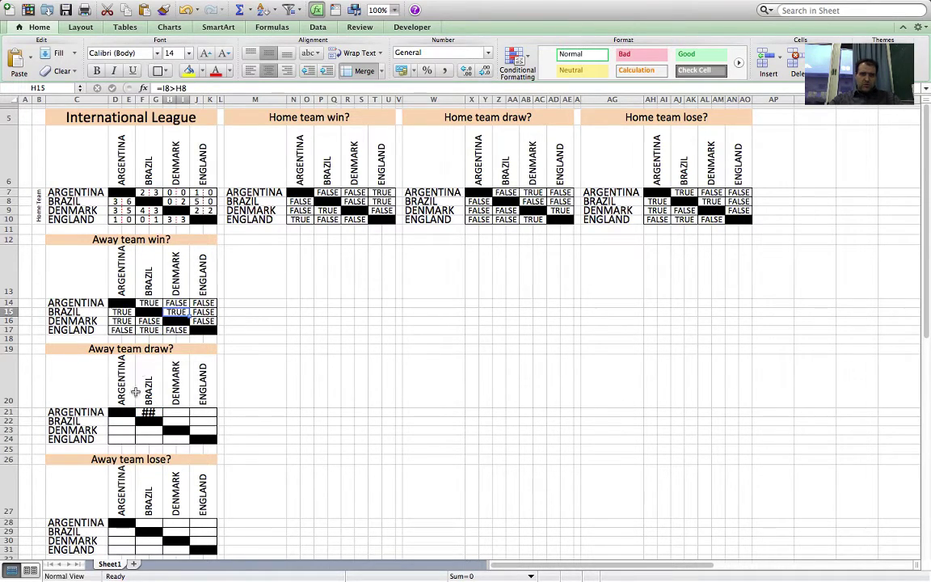
left_click_drag(114, 412, 200, 439)
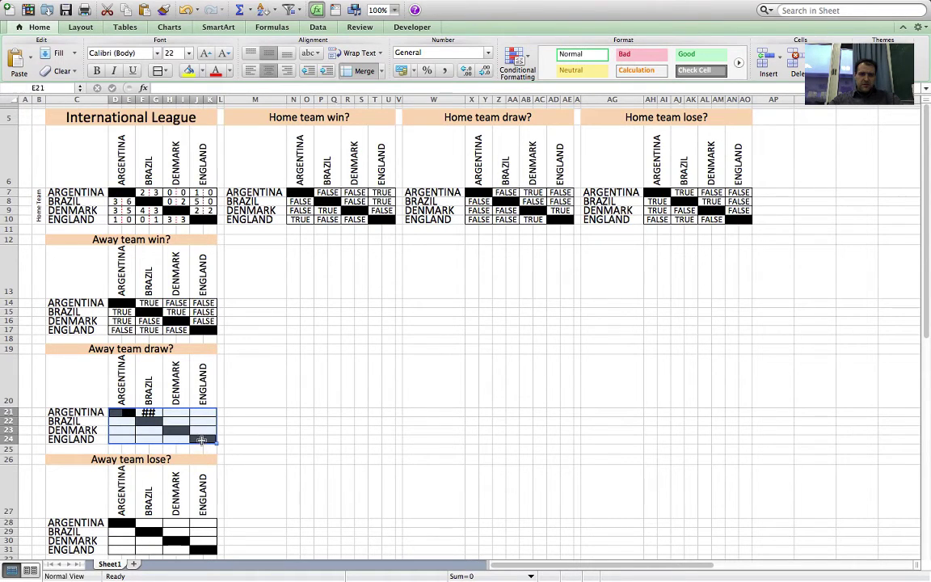
left_click(221, 53)
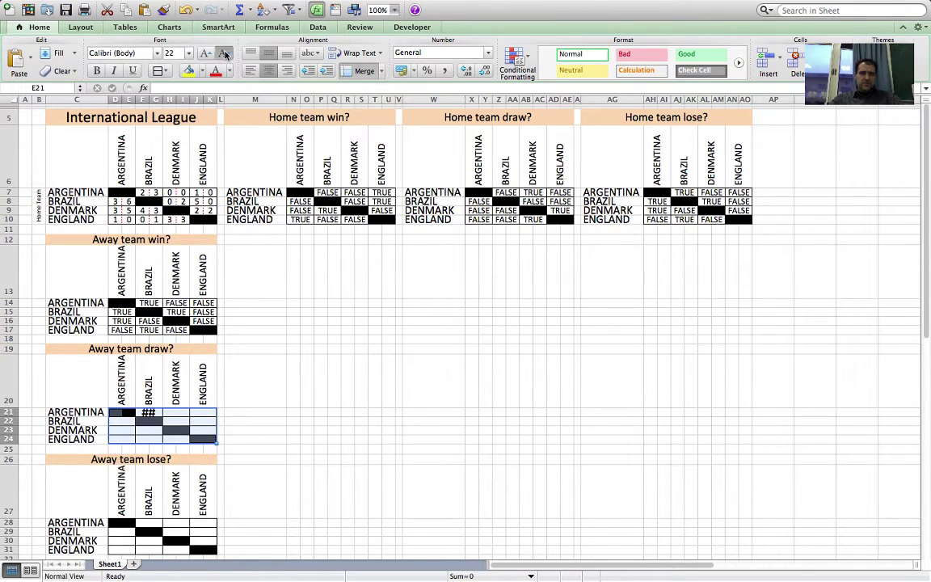
left_click(224, 54)
left_click(224, 53)
left_click(225, 54)
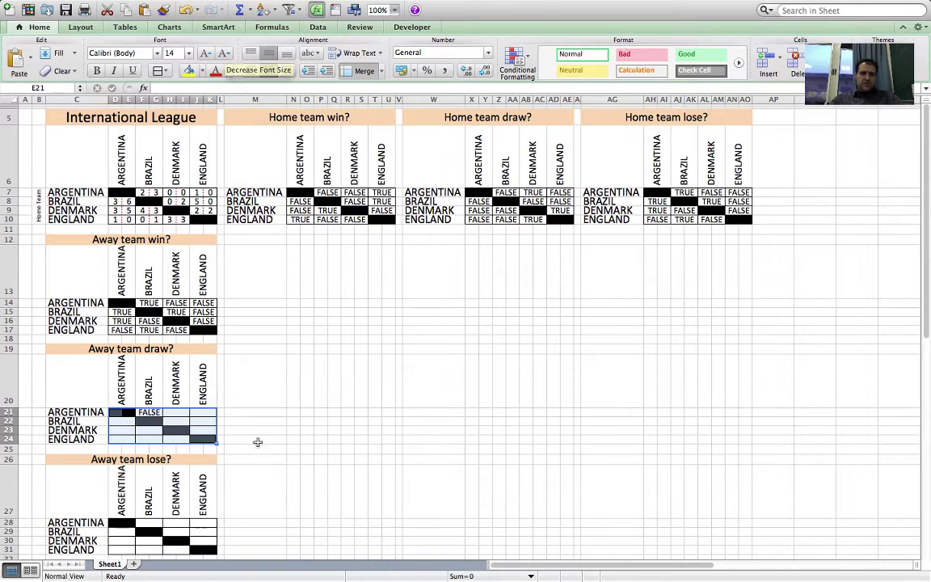
left_click(333, 426)
- Set the font size of the whole away-lose grid, rows 28 to 31, to 14
right_click(127, 523)
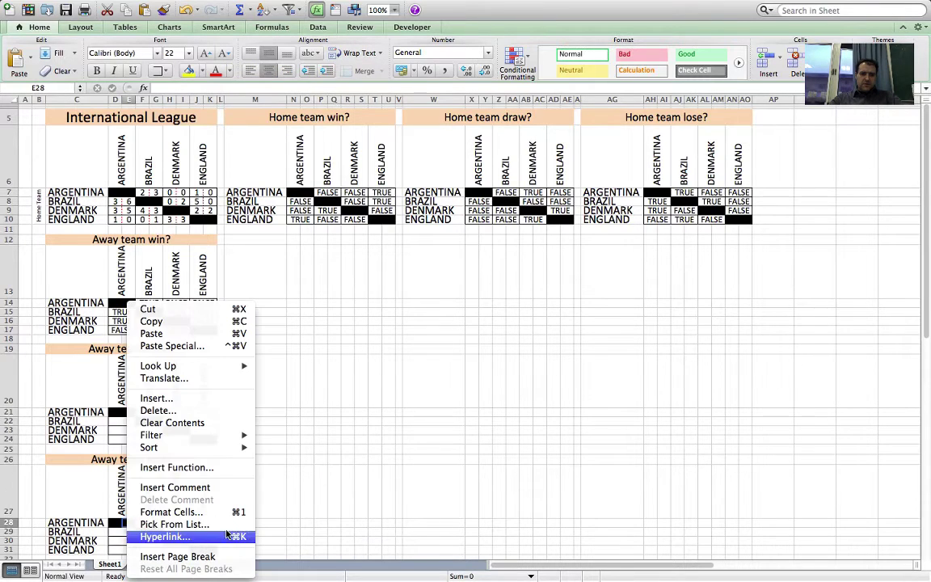
left_click(307, 485)
left_click_drag(210, 522, 121, 550)
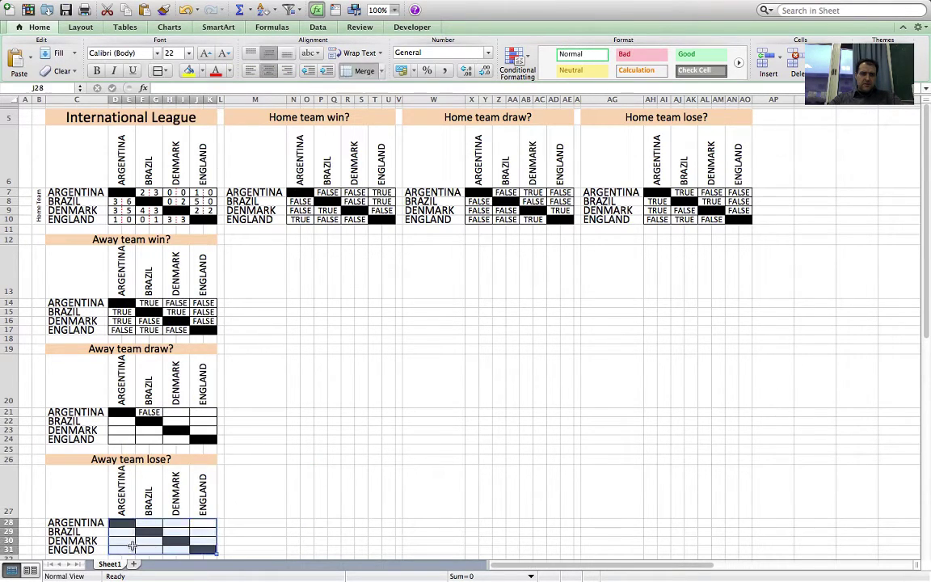
left_click(225, 55)
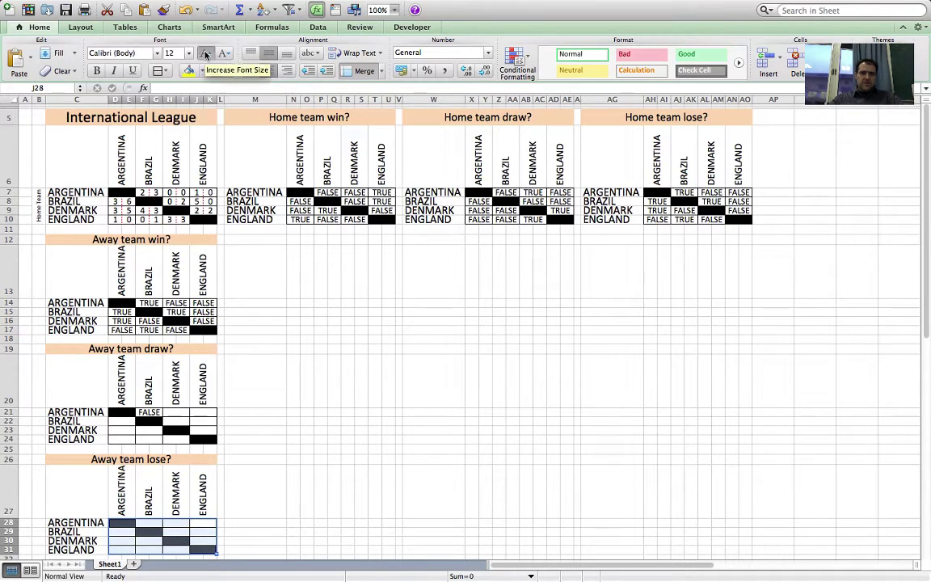
- Copy the away-draw formula from F21 to H21, J21, H22, J22, J23 and England's row cells D24, F24 and H24
right_click(140, 415)
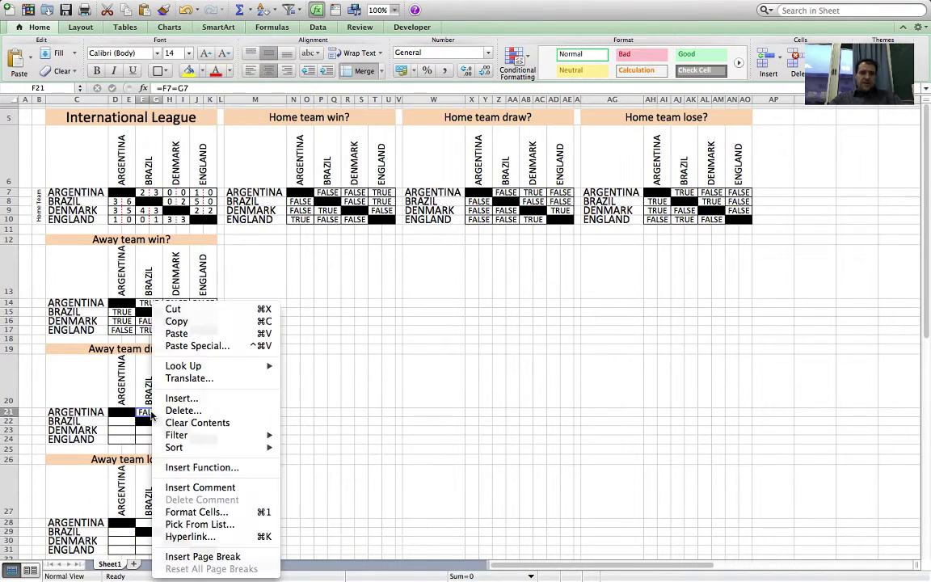
left_click(119, 384)
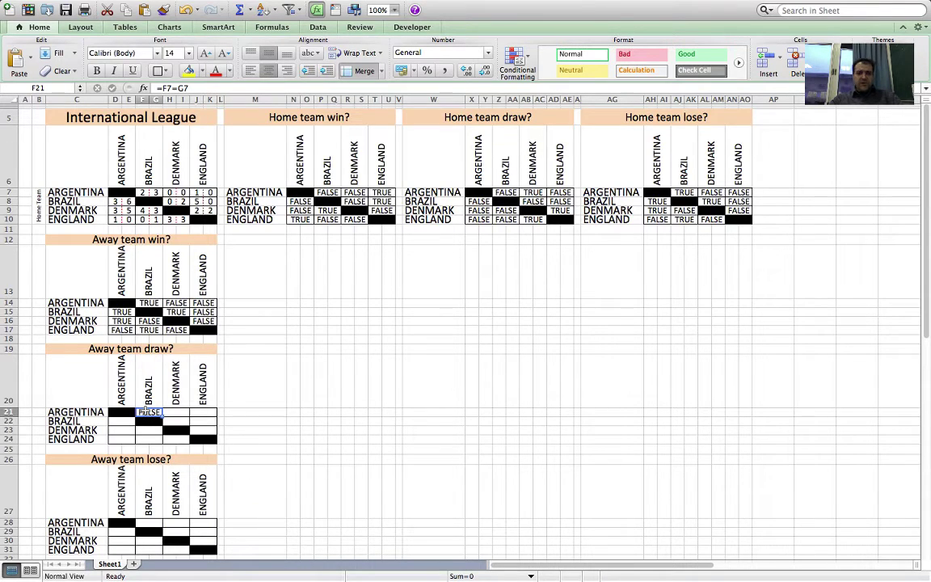
key("ctrl+c")
left_click_drag(172, 413, 120, 439)
key("ctrl+v")
left_click(203, 431)
key("ctrl+v")
key("ctrl+v")
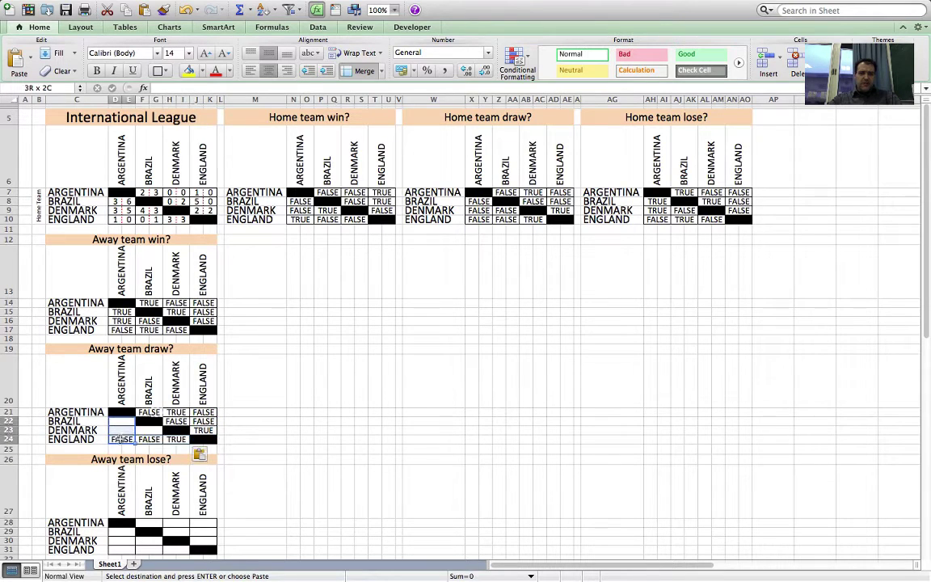
- Paste the away-draw formula into the Argentina column cells D22 and D23 and Denmark's Brazil cell, F23
key("ctrl+v")
left_click(148, 430)
key("ctrl+v")
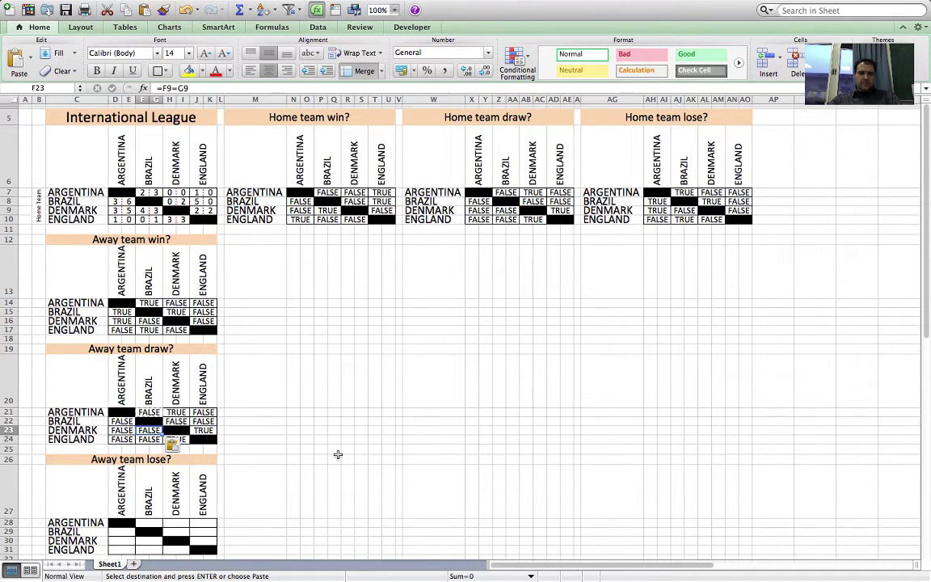
left_click(335, 458)
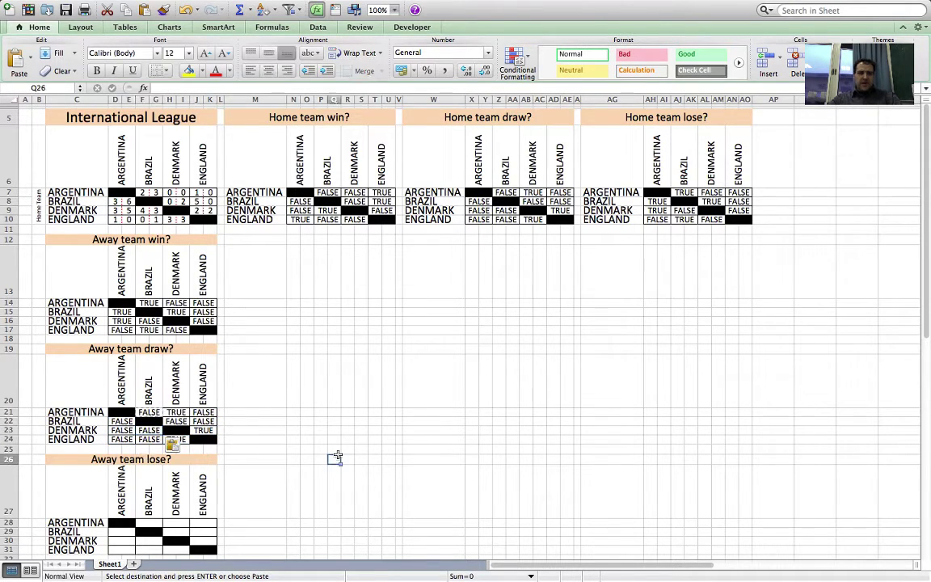
- Enter the formula =F7>G7 in the away-lose grid's Argentina–Brazil cell, F28
left_click(151, 523)
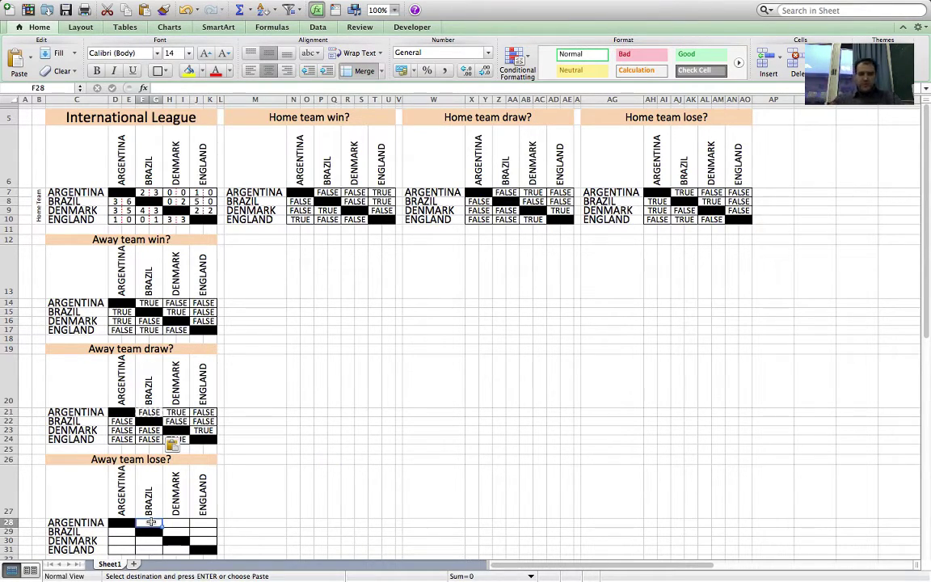
type("=")
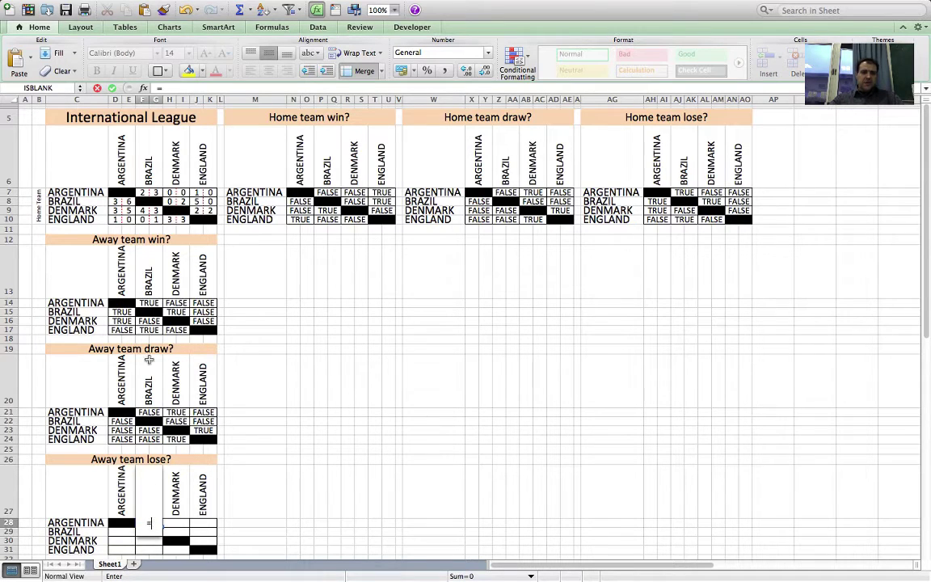
left_click(143, 192)
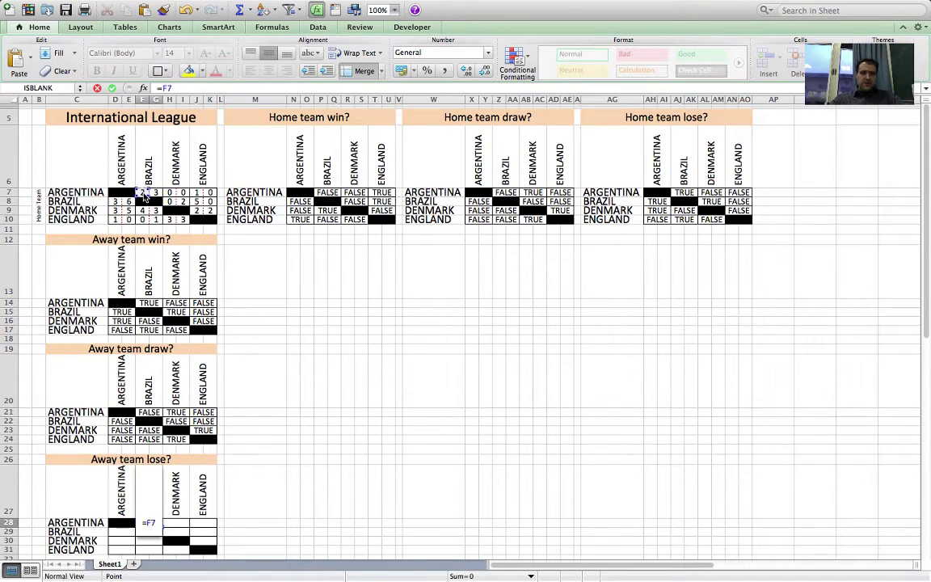
type(">")
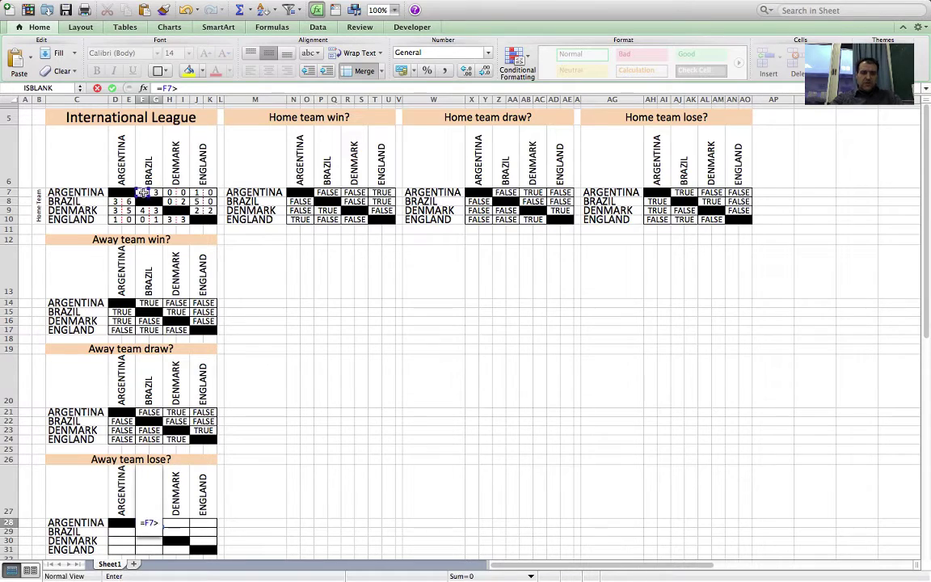
left_click(159, 193)
key("Return")
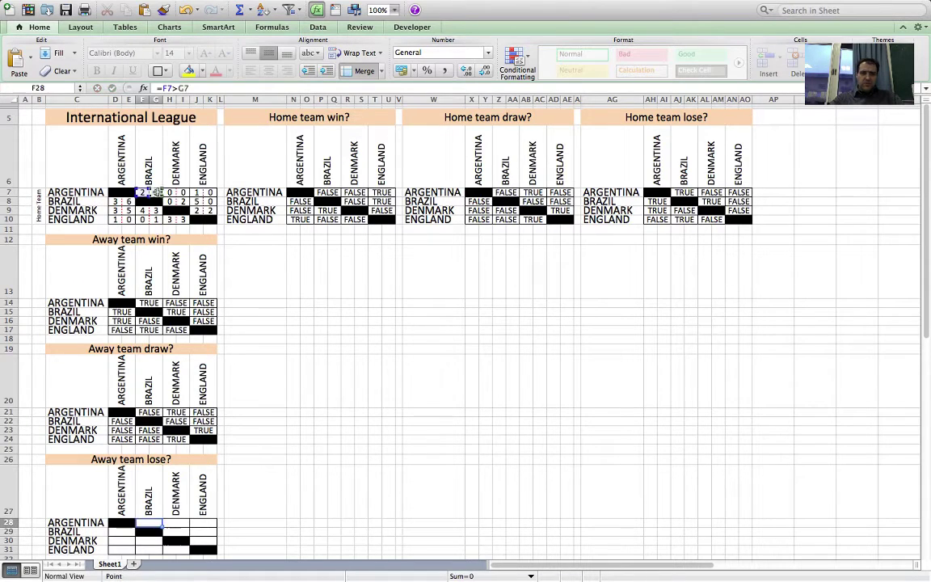
- Copy the away-lose formula from F28 to H28, J28, H29, J29, J30 and England's row cells D31, F31 and H31
left_click(150, 523)
key("cmd+c")
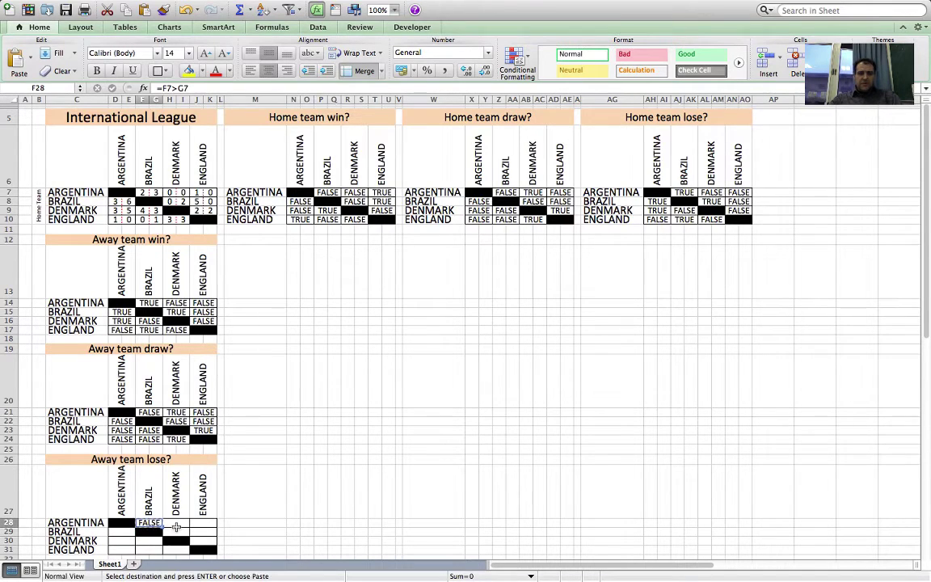
left_click_drag(176, 523, 123, 542)
key("super+v")
left_click(205, 540)
key("super+v")
key("super+v")
- Paste the away-lose formula into the Argentina column cells D29 and D30 and Denmark's Brazil cell, F30
left_click(123, 532)
key("super+v")
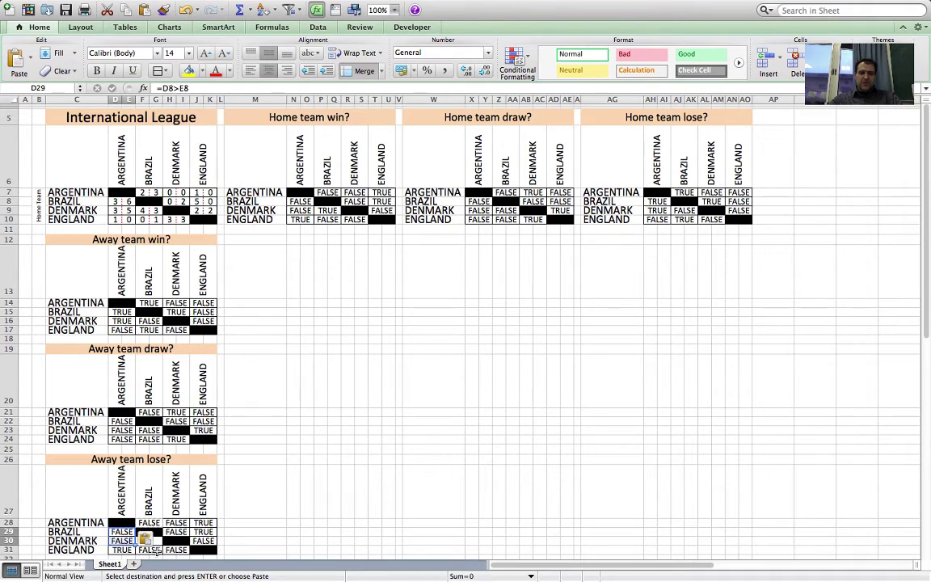
left_click(148, 541)
key("super+v")
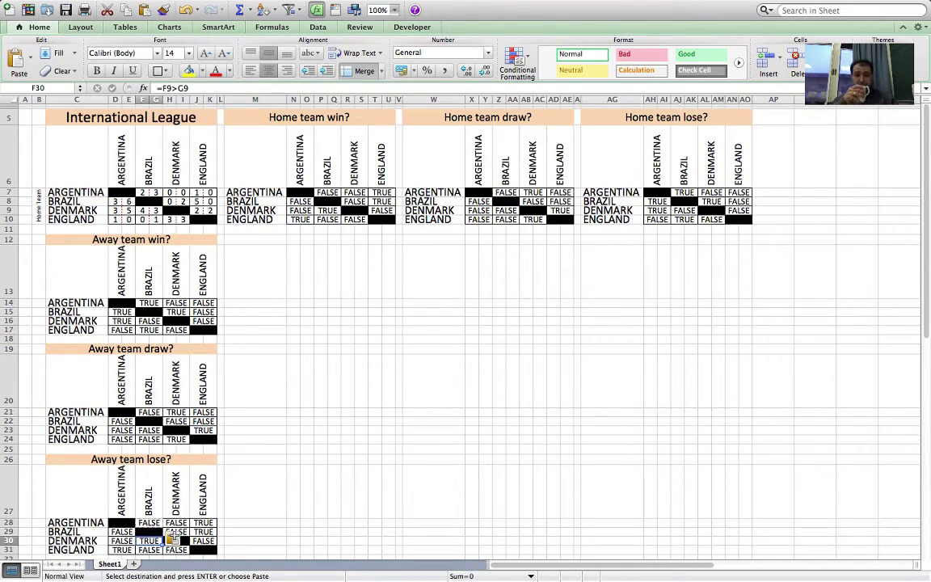
- Change the home-win grid's Argentina–Brazil formula in P7 to =1*(F7>G7)
left_click(327, 193)
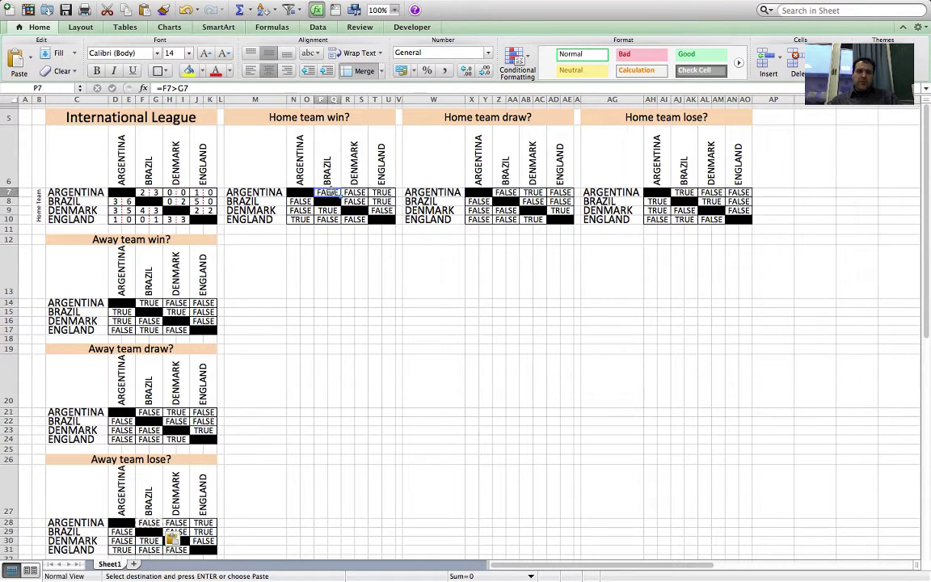
left_click(161, 90)
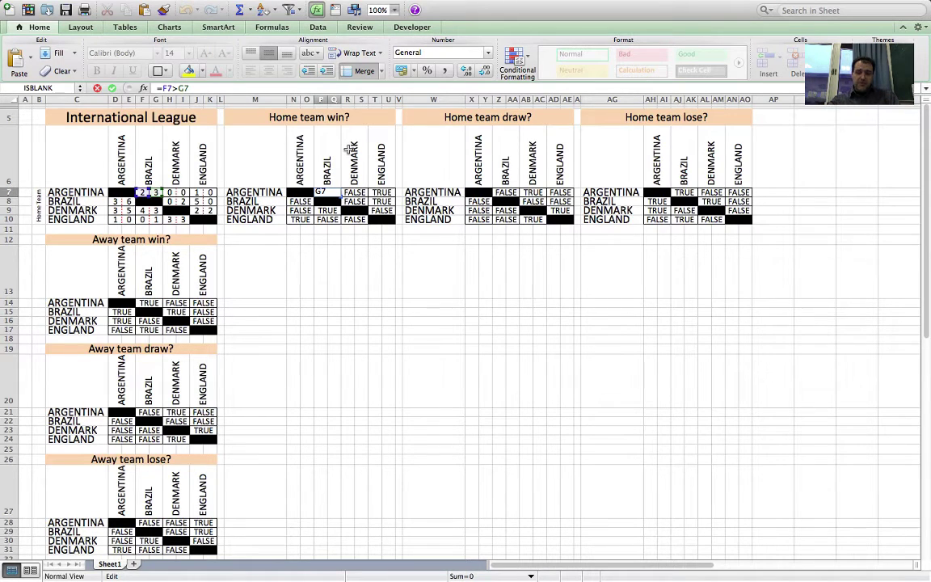
key("Home")
key("Right")
type("1*")
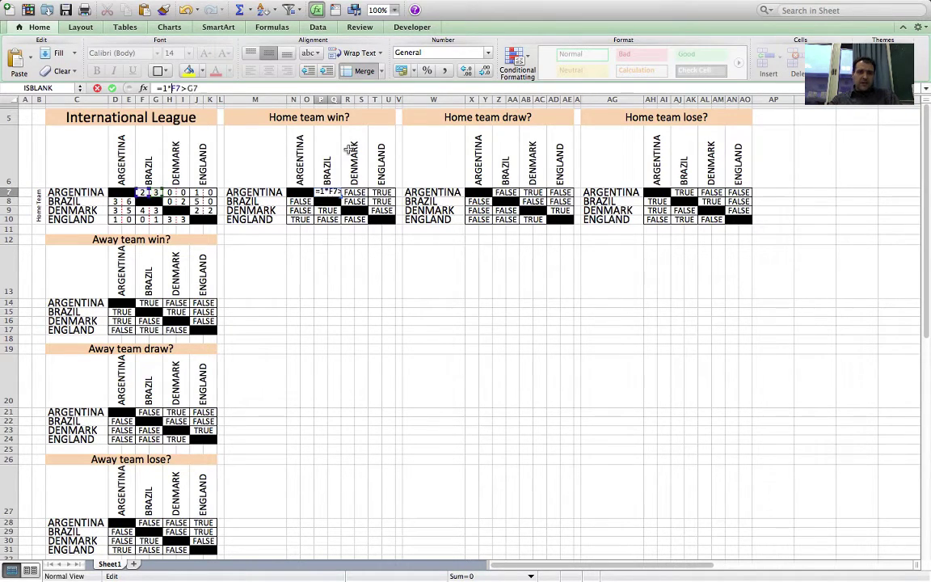
type("(")
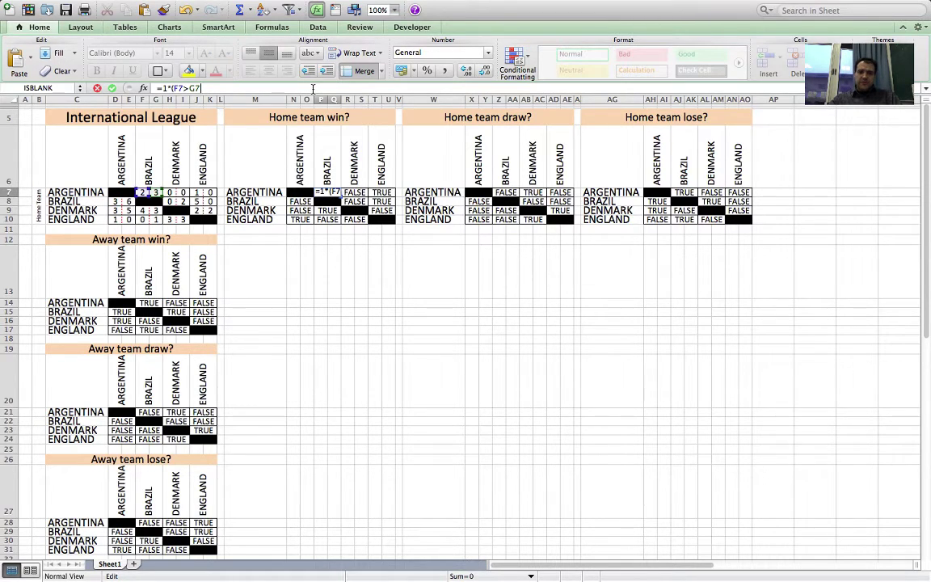
type(")")
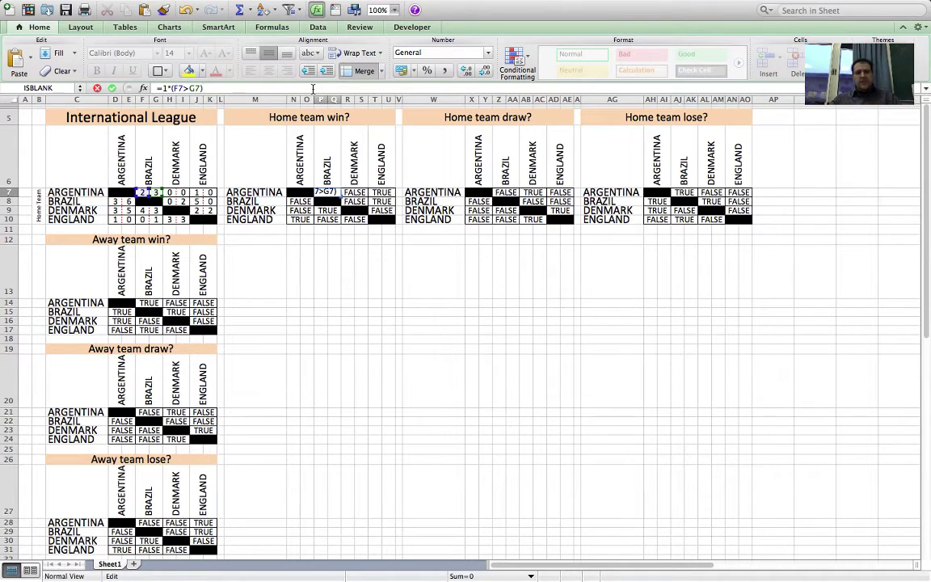
key("Return")
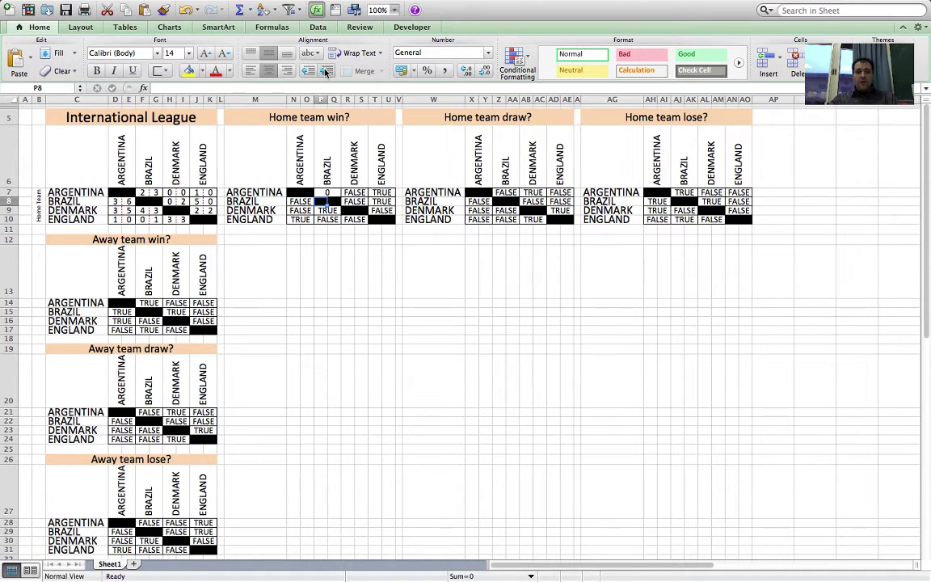
- Copy the formula from P7 to all the other non-black result cells of the Home team win grid
left_click(327, 192)
key("cmd+c")
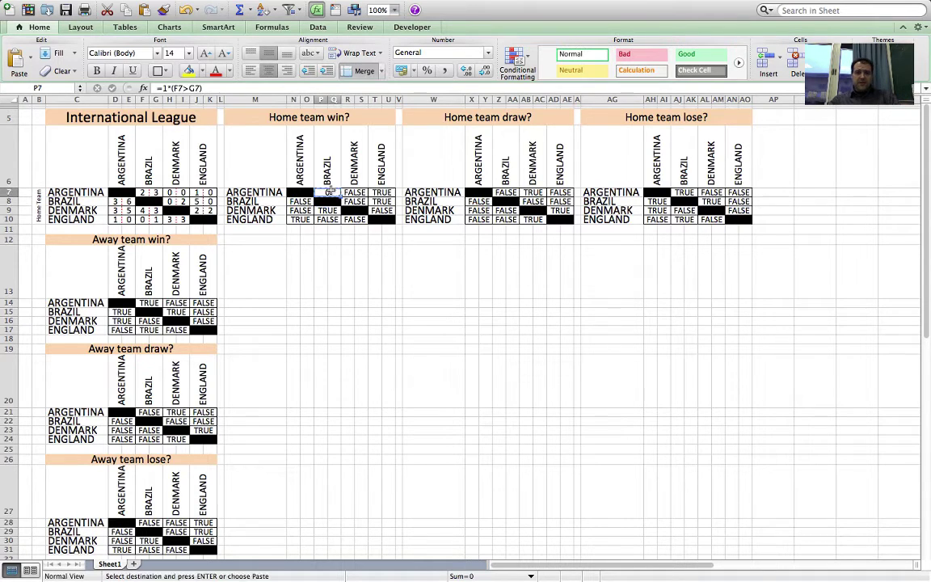
left_click_drag(354, 194, 381, 201)
key("cmd+v")
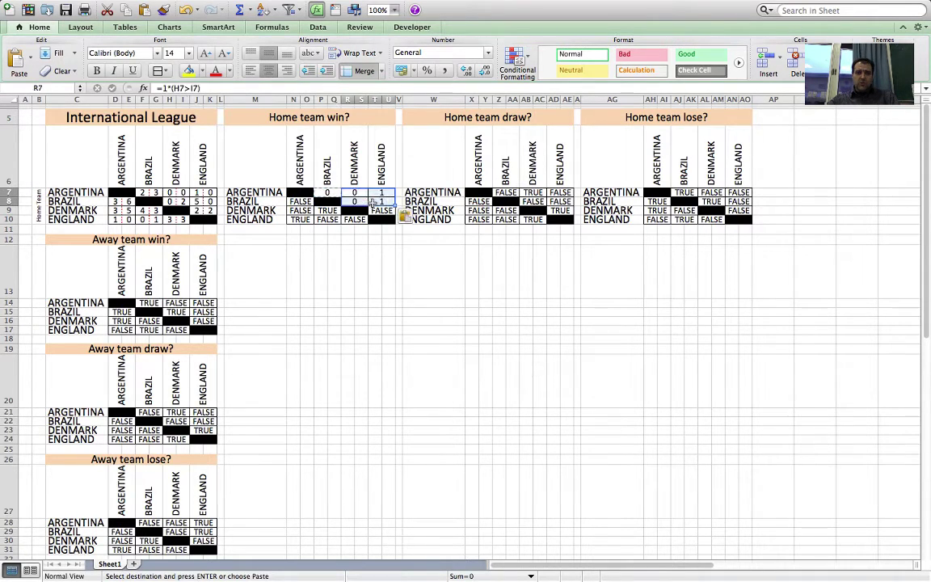
left_click(381, 210)
key("cmd+v")
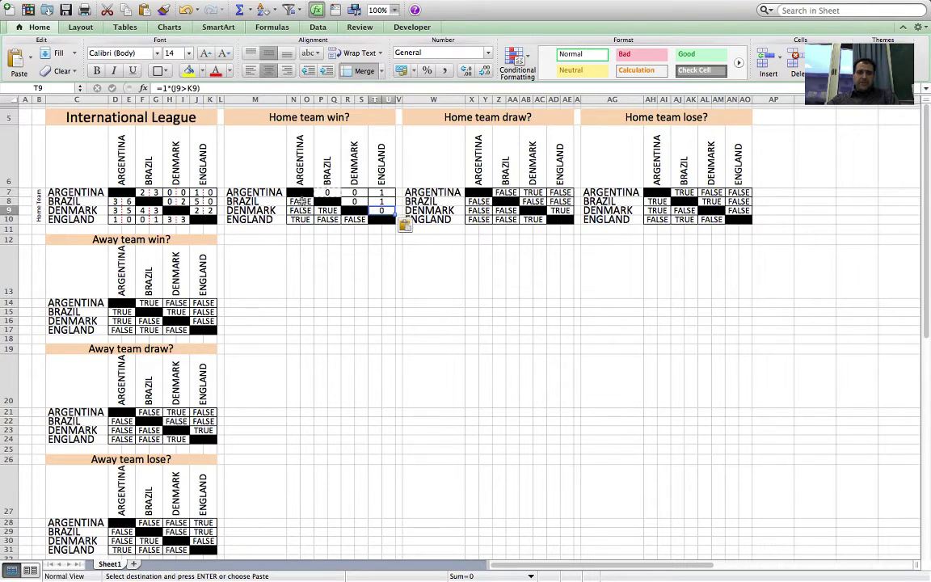
left_click_drag(300, 201, 326, 219)
key("cmd+v")
key("cmd+v")
left_click(354, 220)
key("cmd+v")
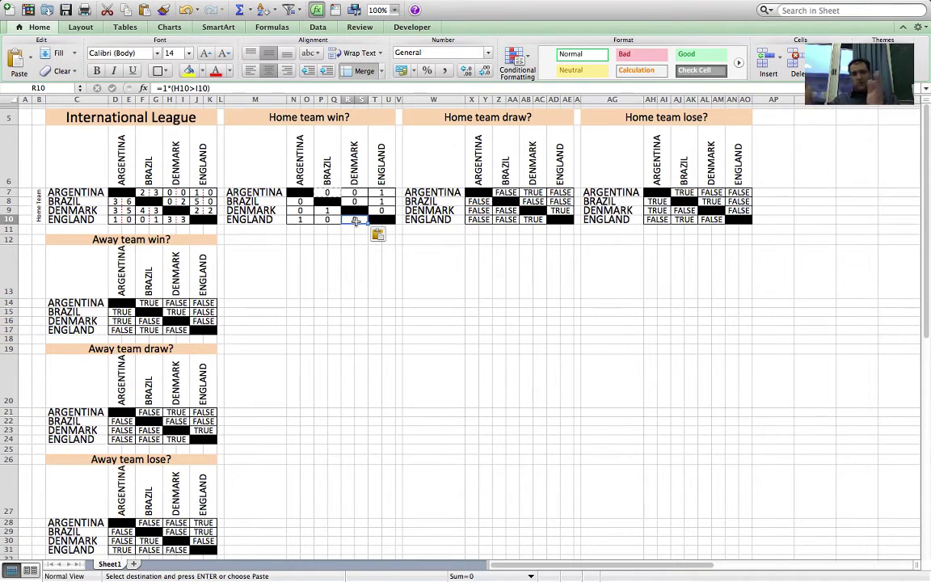
- Change the home-draw grid's Argentina–Brazil formula in Z7 to =1*(F7=G7)
left_click(505, 193)
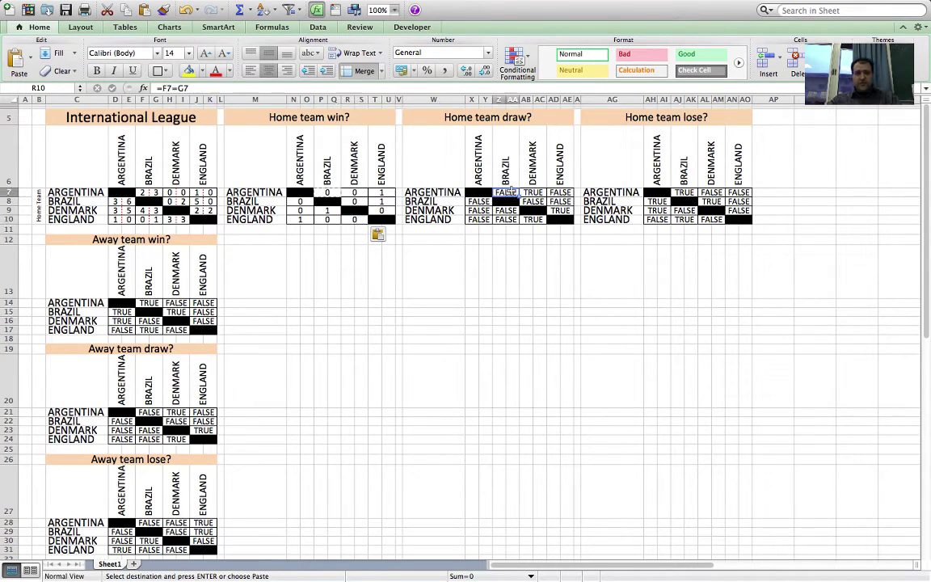
key("ctrl+u")
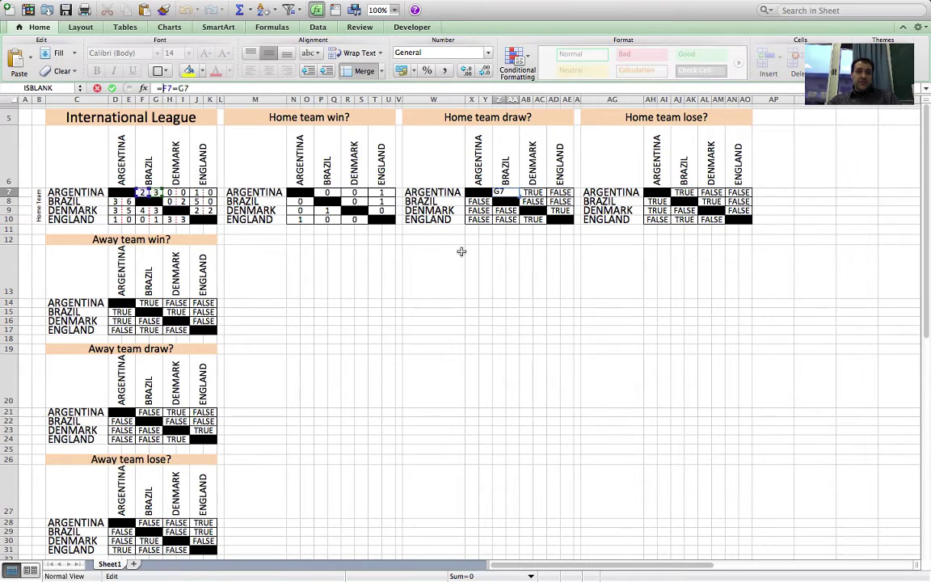
type("I")
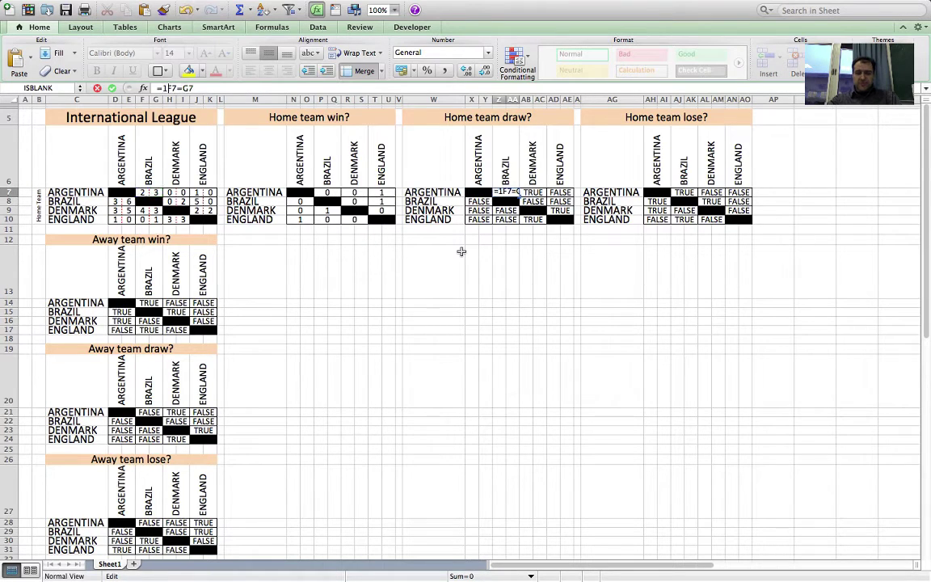
type("*(")
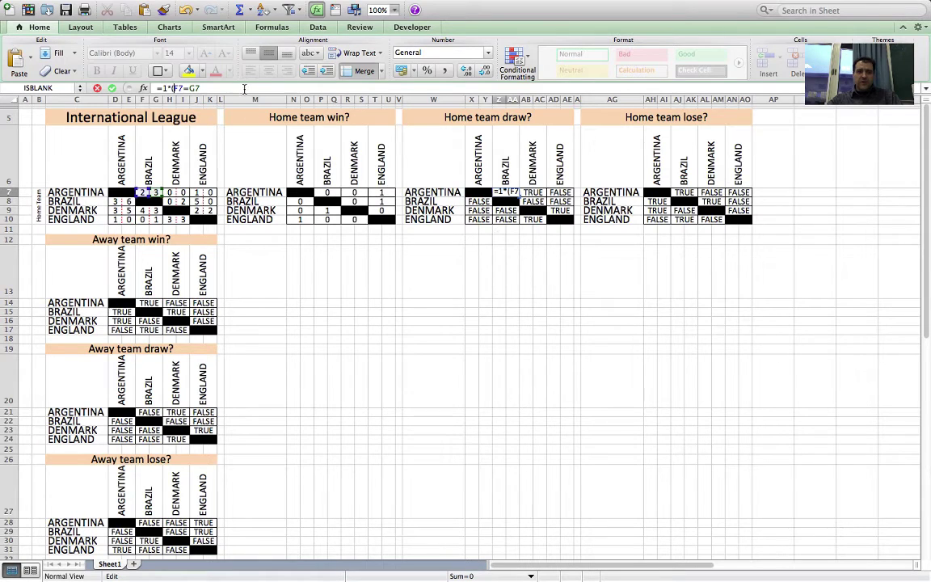
type(")")
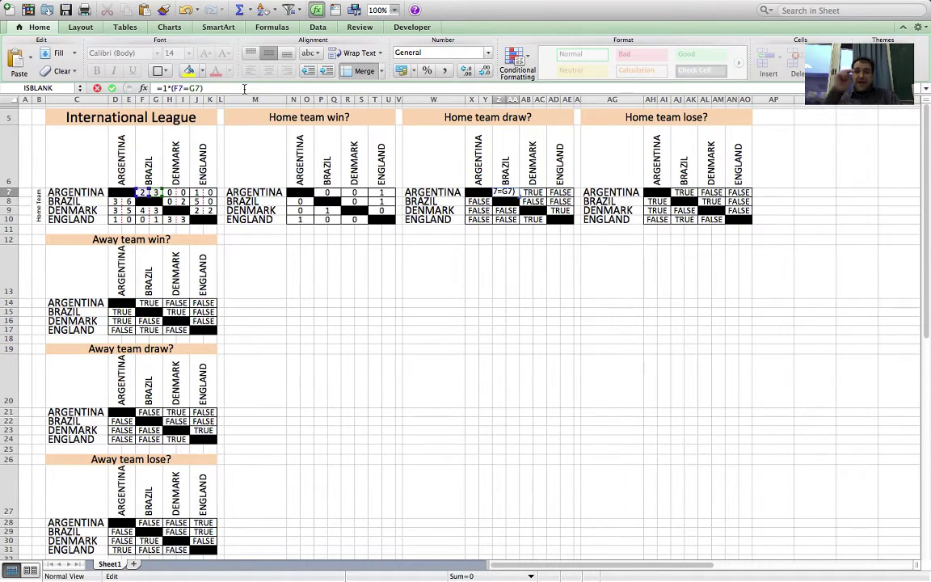
key("Return")
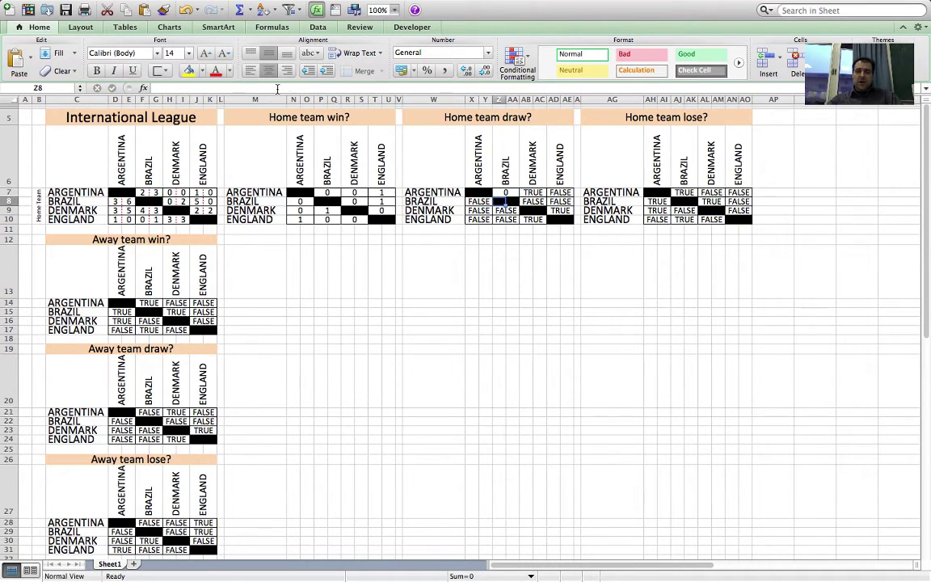
- Copy the formula from Z7 to all the other non-black result cells of the Home team draw grid
left_click(506, 192)
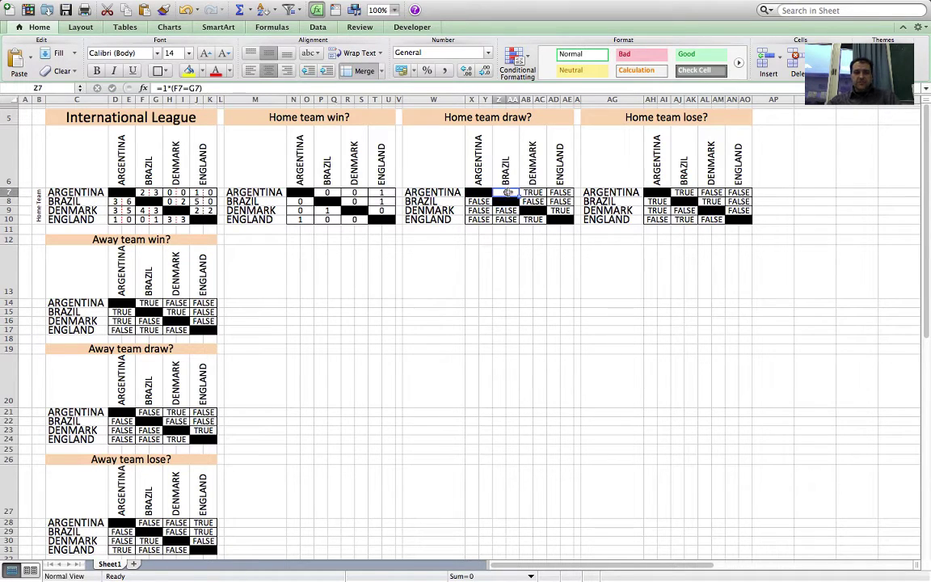
key("cmd+c")
left_click_drag(530, 192, 475, 219)
key("cmd+v")
key("super+v")
left_click(478, 201)
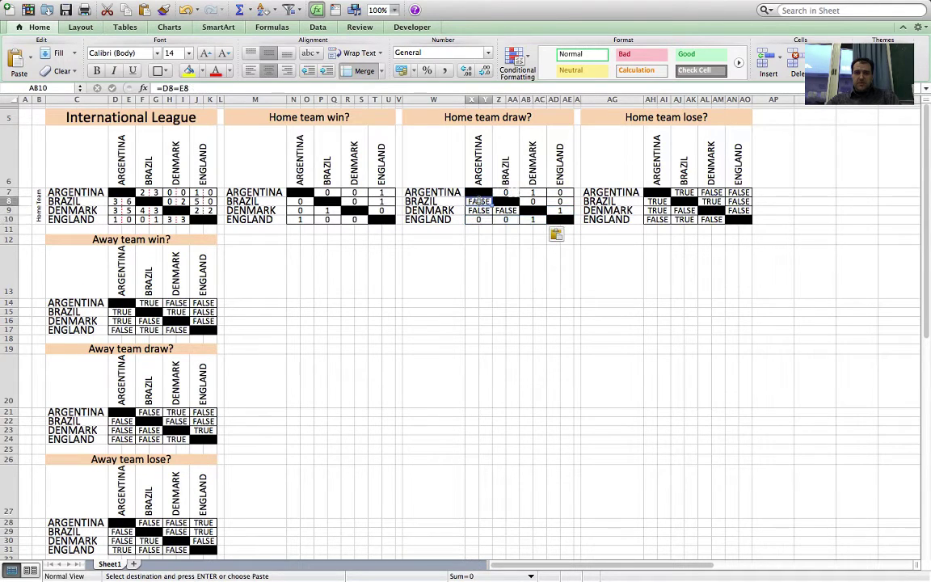
key("super+v")
left_click(502, 211)
key("super+v")
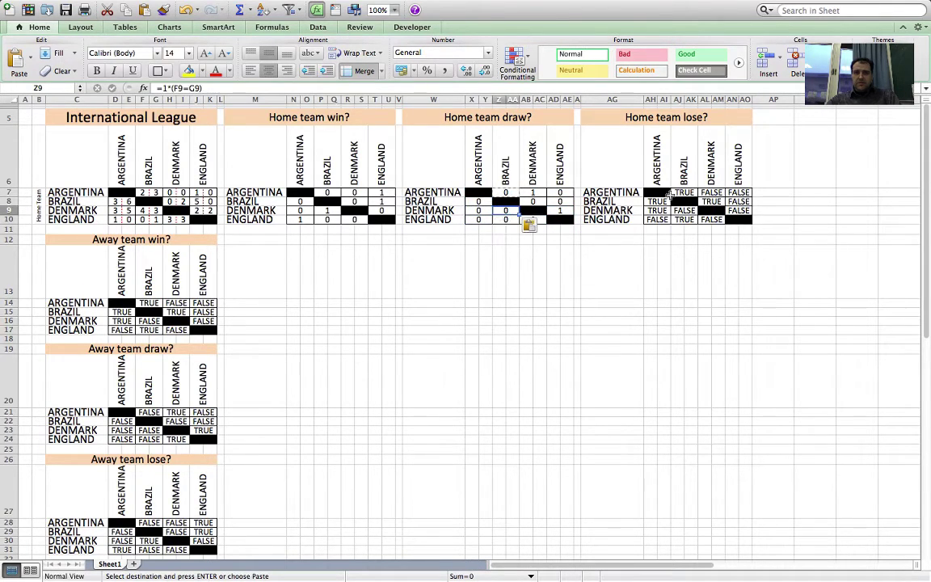
- Change the home-lose grid's Argentina–Brazil formula in AJ7 to =1*(G7>F7)
left_click(684, 193)
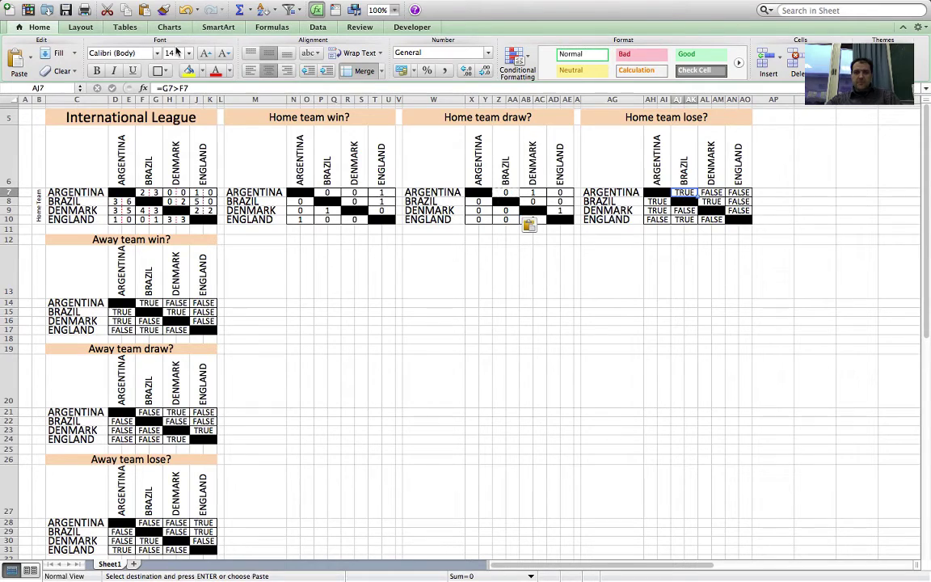
left_click(166, 88)
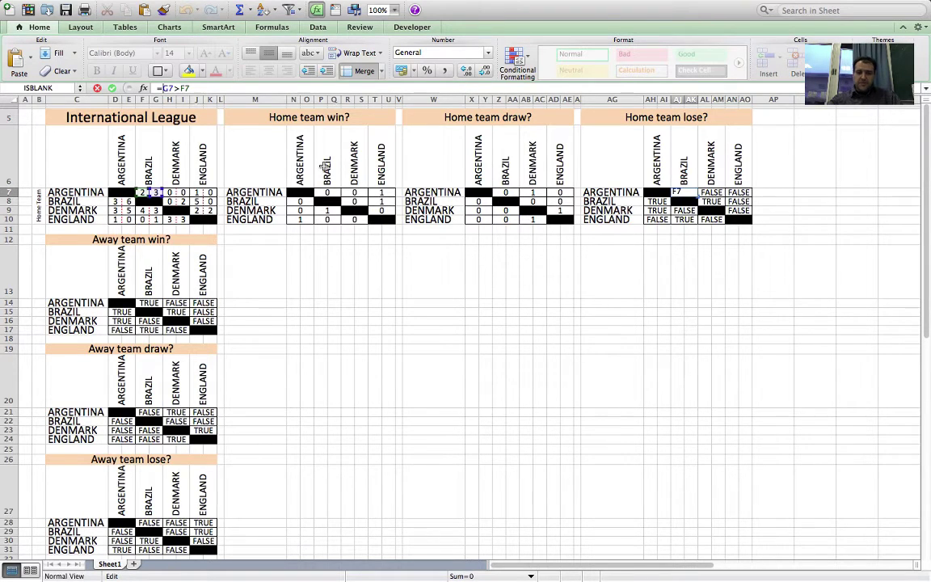
type("1")
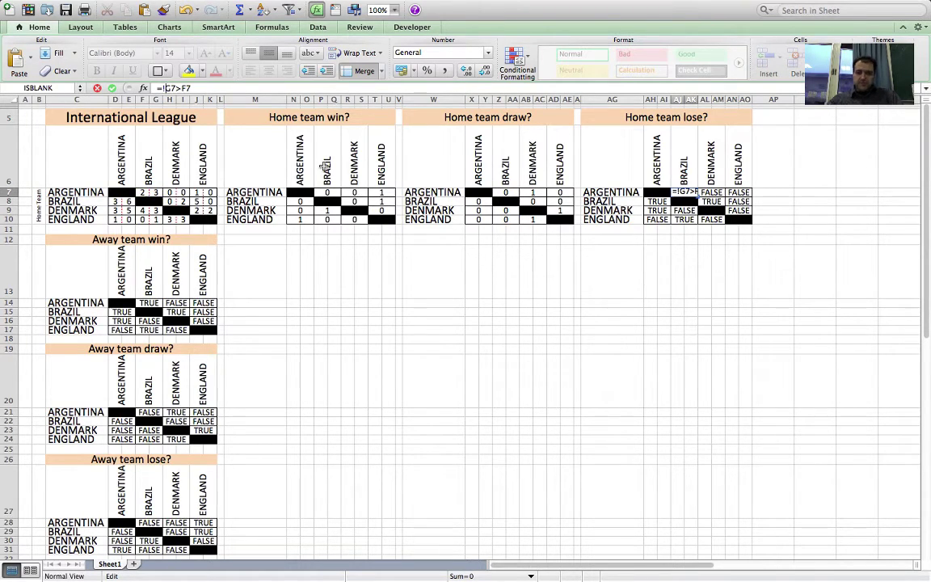
type("*(")
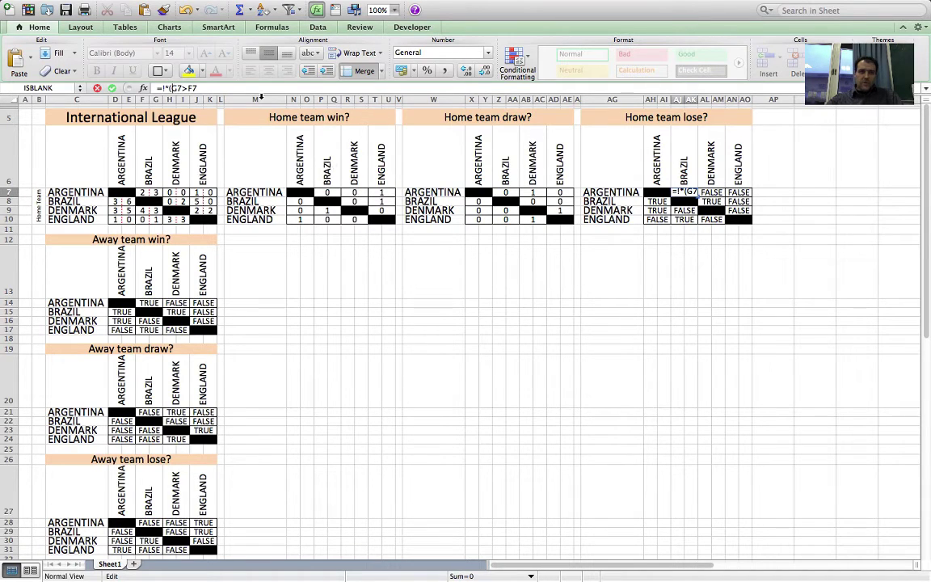
type(")")
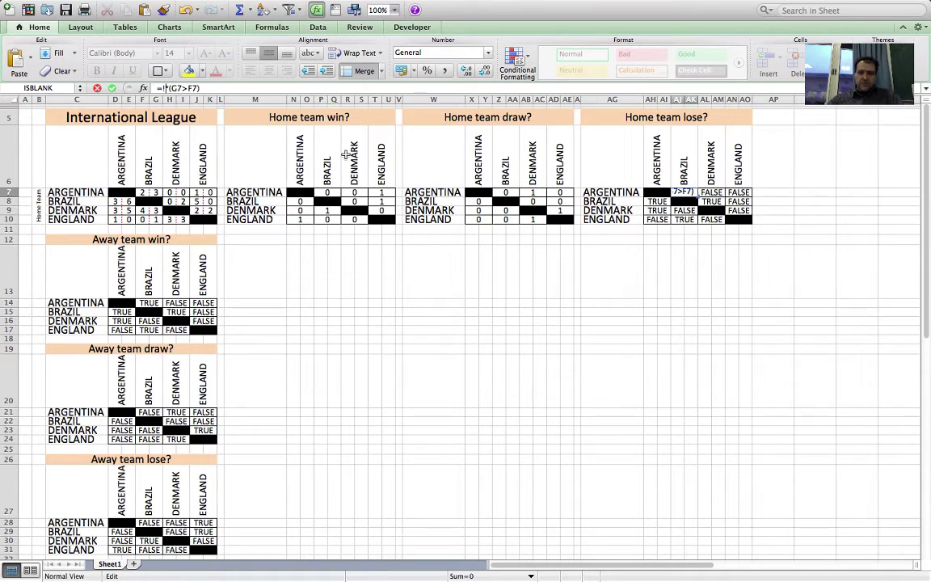
key("Return")
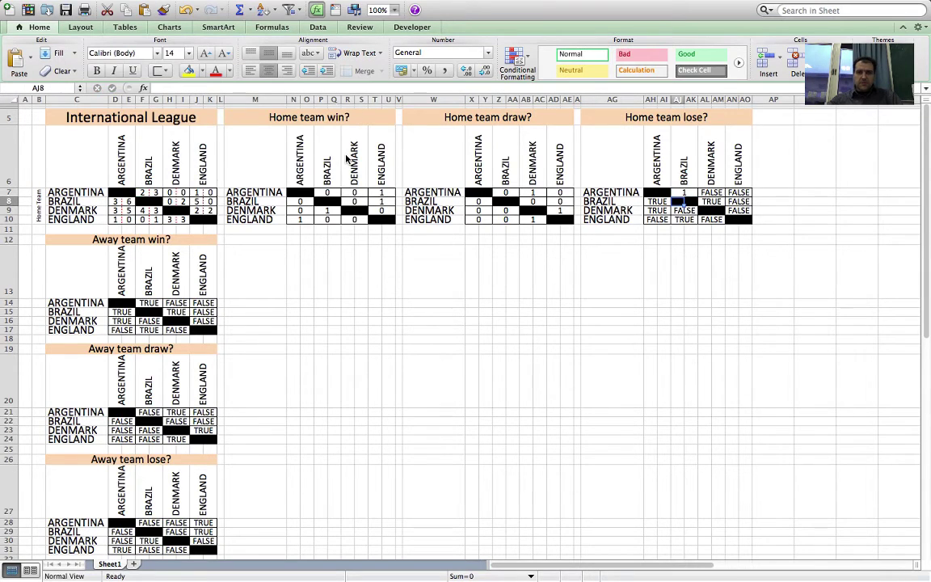
- Copy the formula from AJ7 to all the other non-black result cells of the Home team lose grid
left_click(688, 192)
key("super+c")
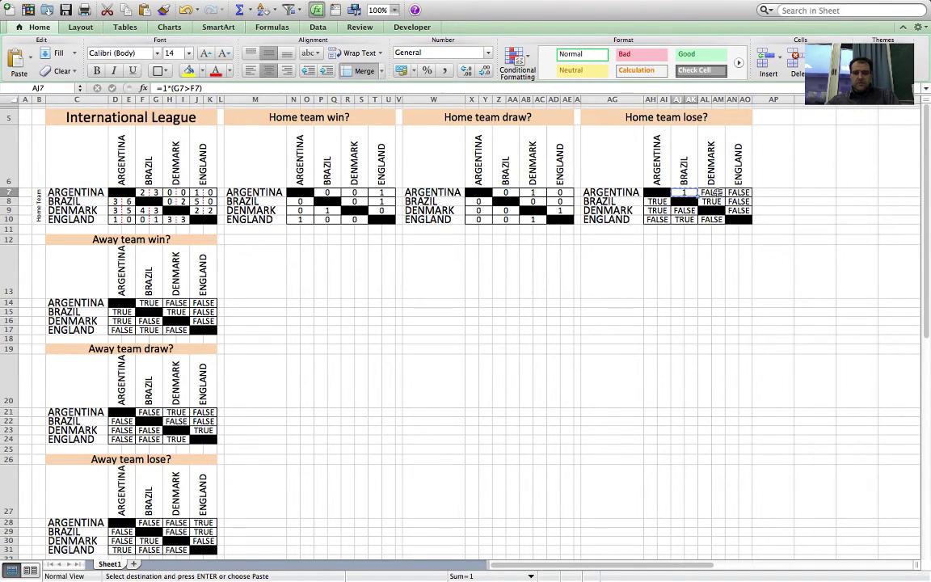
left_click_drag(719, 194, 661, 212)
key("super+v")
left_click(738, 212)
key("super+v")
key("super+v")
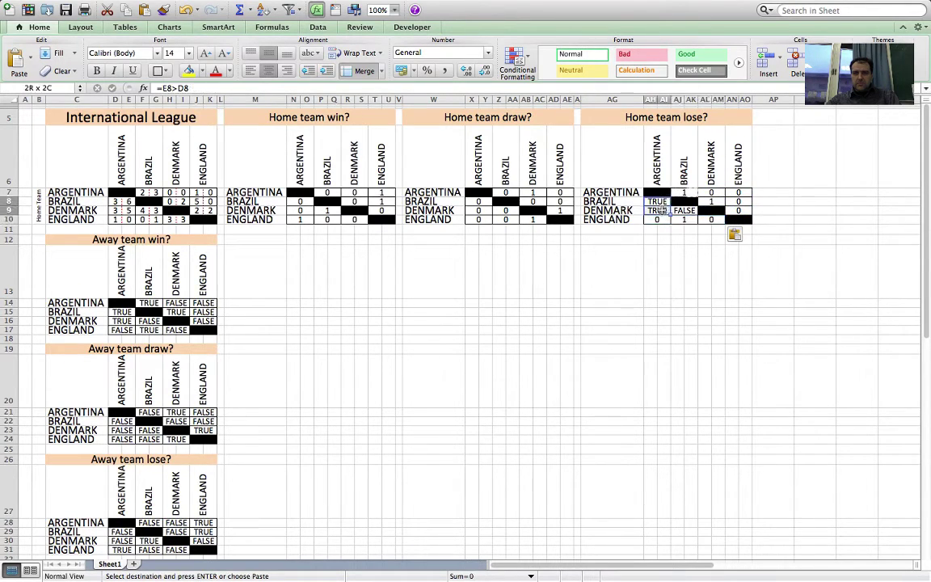
key("super+v")
left_click(689, 211)
key("super+v")
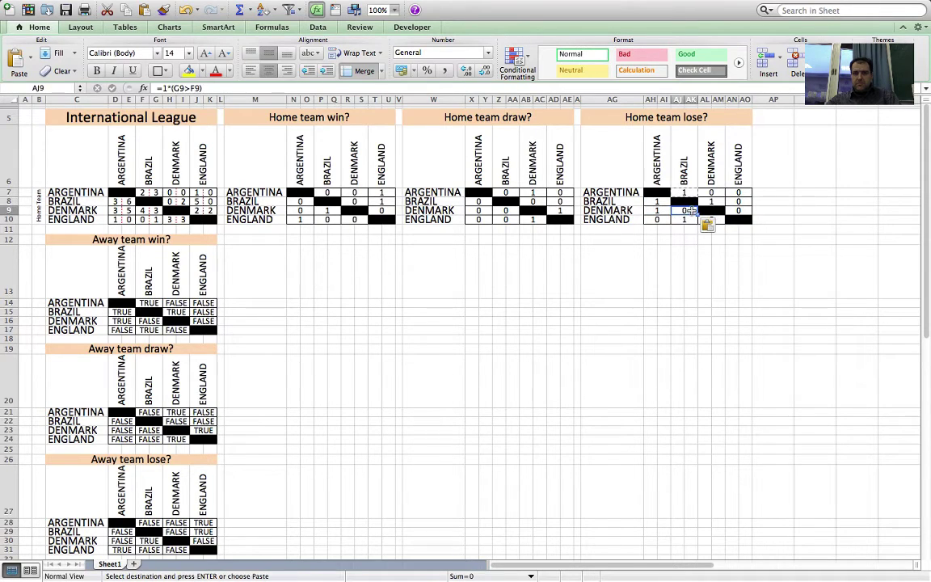
- Change the away-win grid's Argentina–Brazil formula in F14 to =1*(G7>F7)
left_click(151, 303)
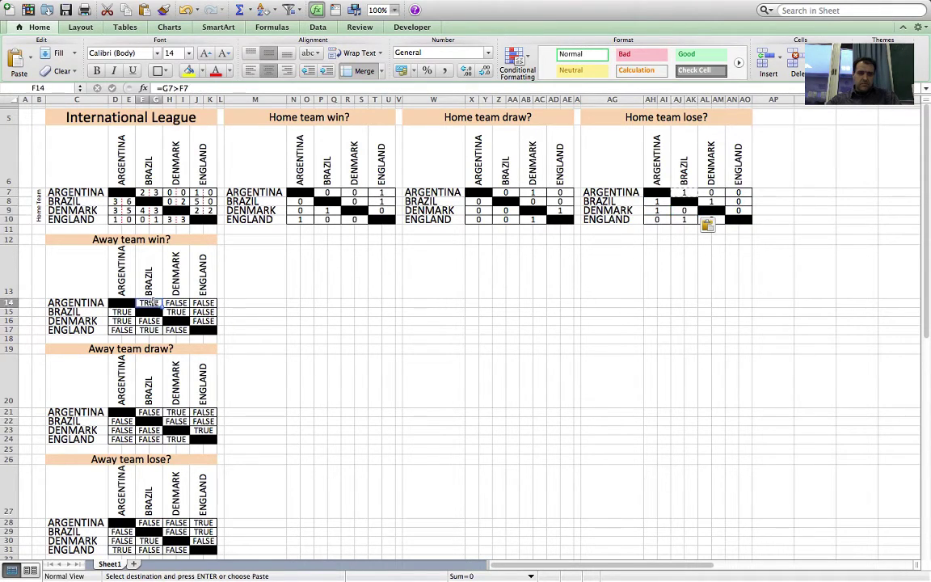
left_click(161, 87)
type("1")
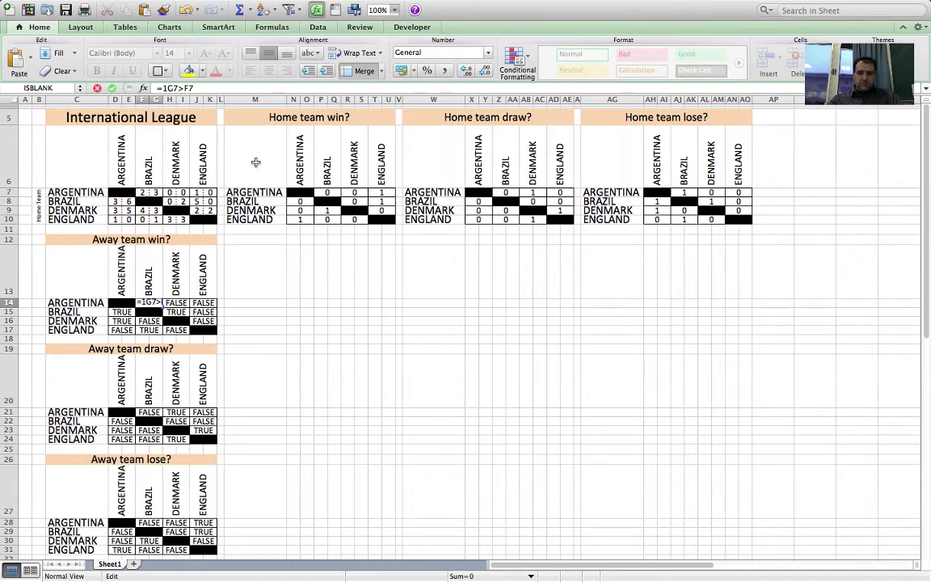
type("*")
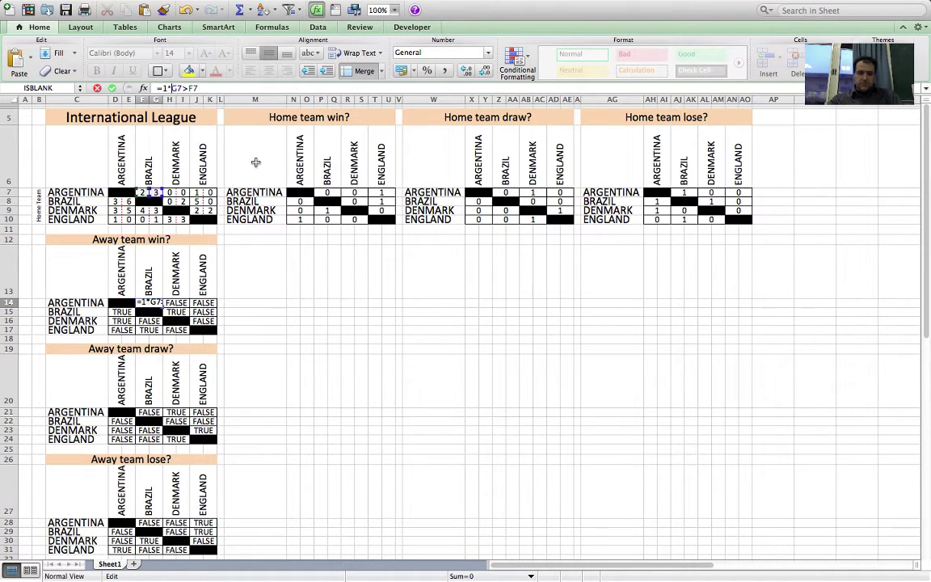
type("(")
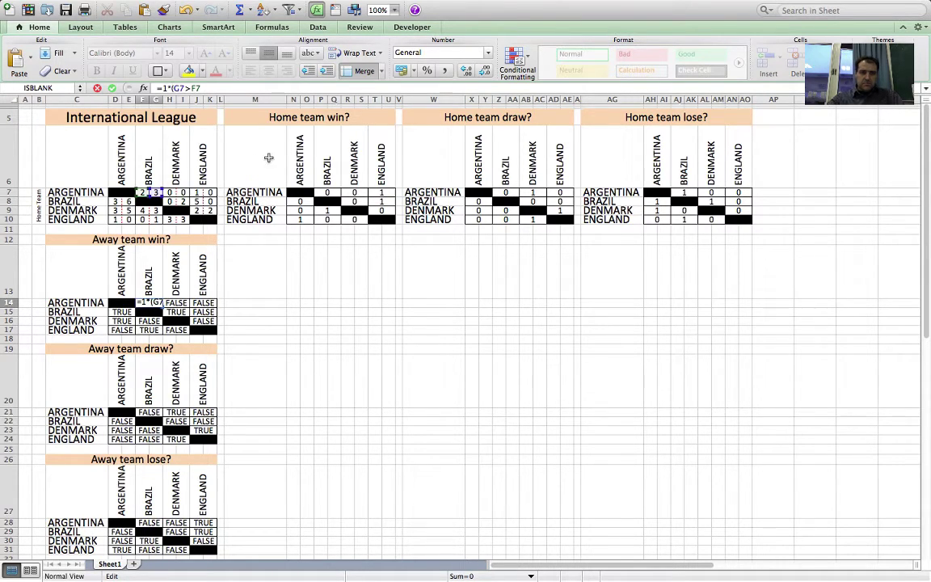
type(")")
key("Return")
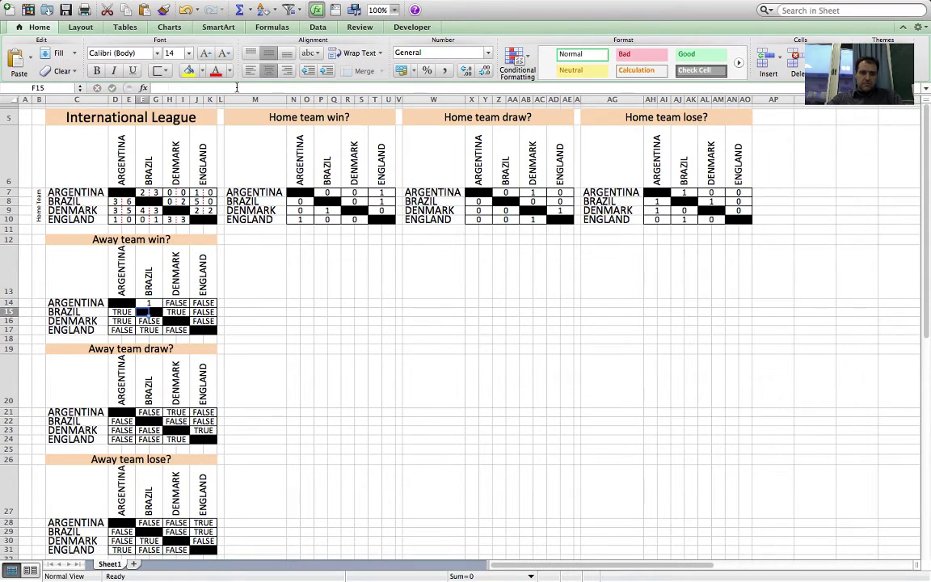
- Copy the formula from F14 to all the other non-black result cells of the Away team win grid
left_click(151, 302)
key("super+c")
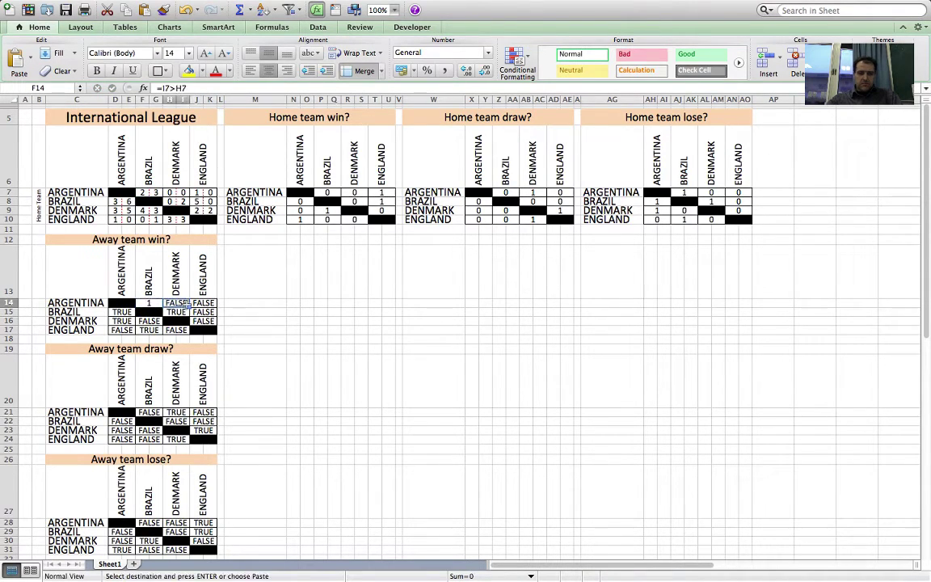
left_click_drag(171, 302, 123, 323)
key("super+v")
left_click(203, 321)
key("super+v")
key("super+v")
key("super+v")
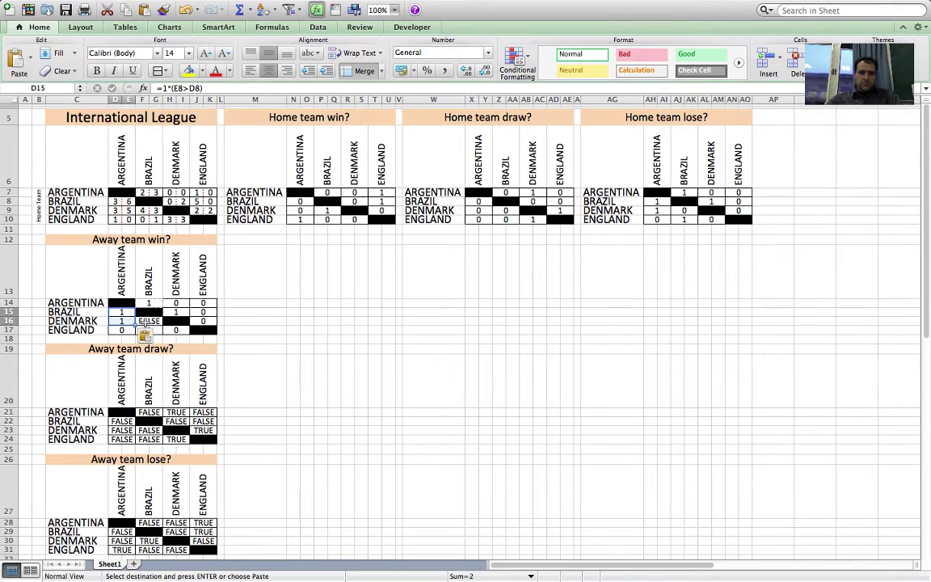
left_click(148, 321)
key("super+v")
- Change the away-draw grid's Argentina–Brazil formula in F21 to =1*(F7=G7)
left_click(148, 412)
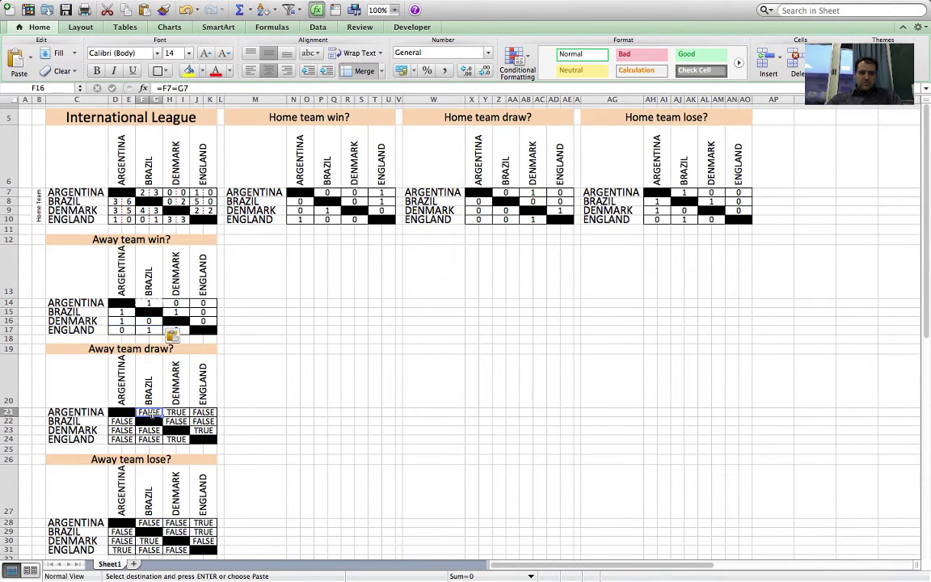
left_click(162, 88)
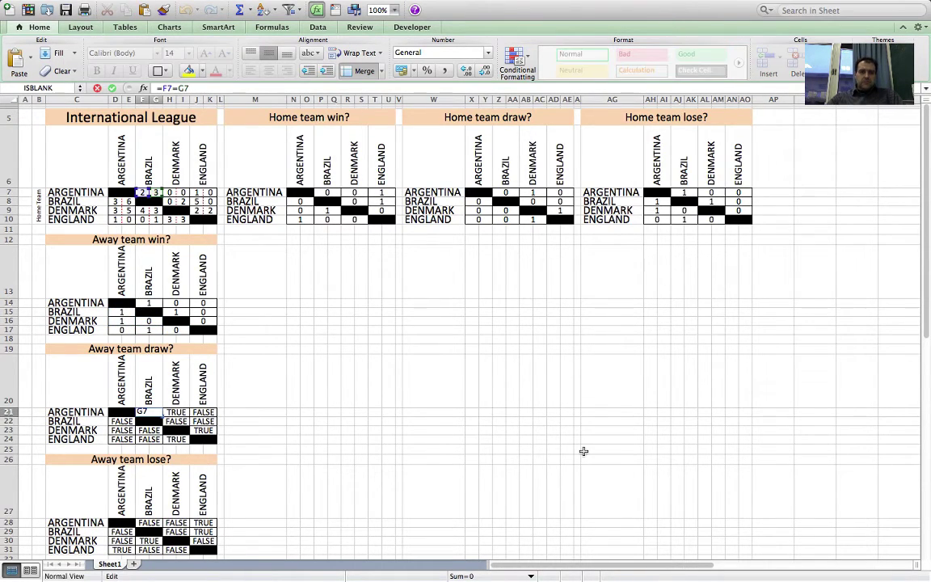
type("1")
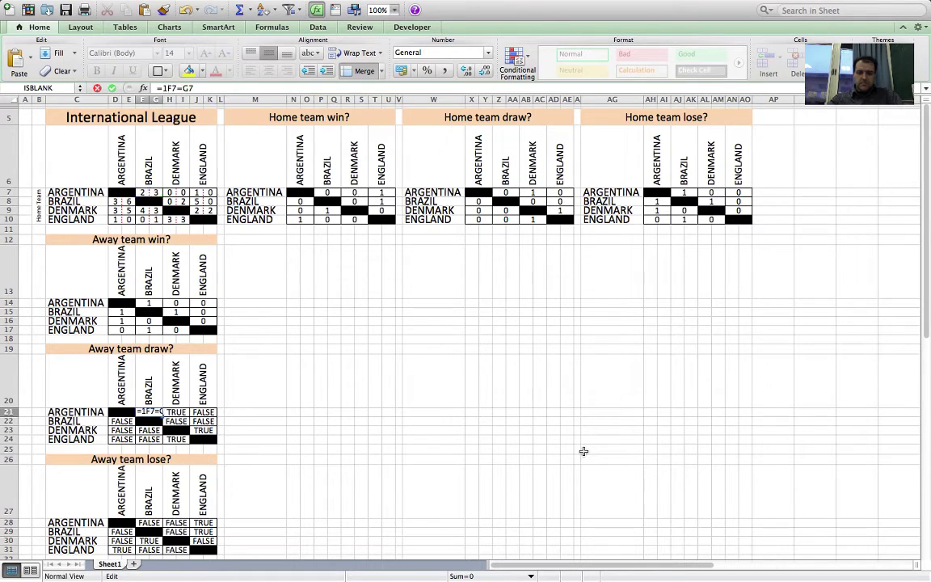
type("*")
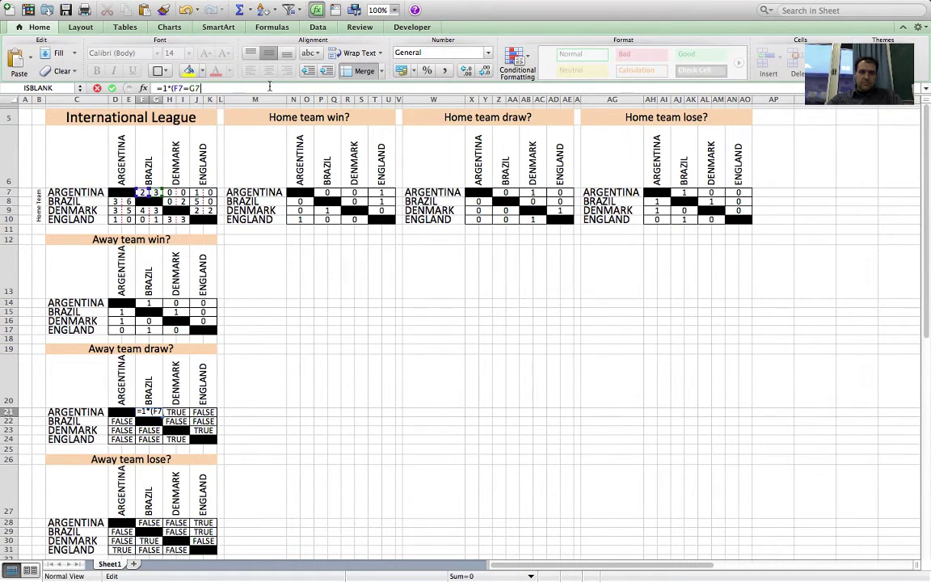
type(")")
key("Return")
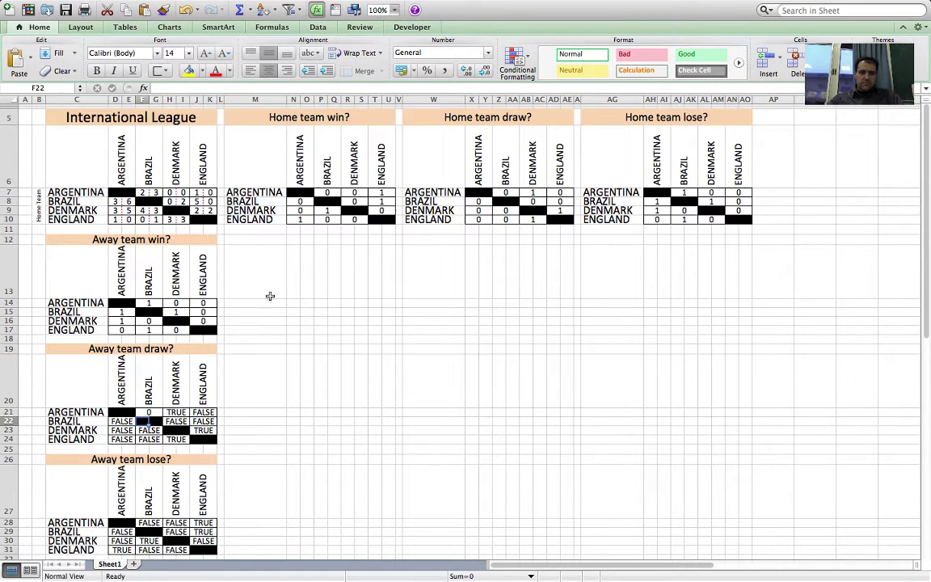
- Copy the formula from F21 to all the other non-black result cells of the Away team draw grid
left_click(148, 412)
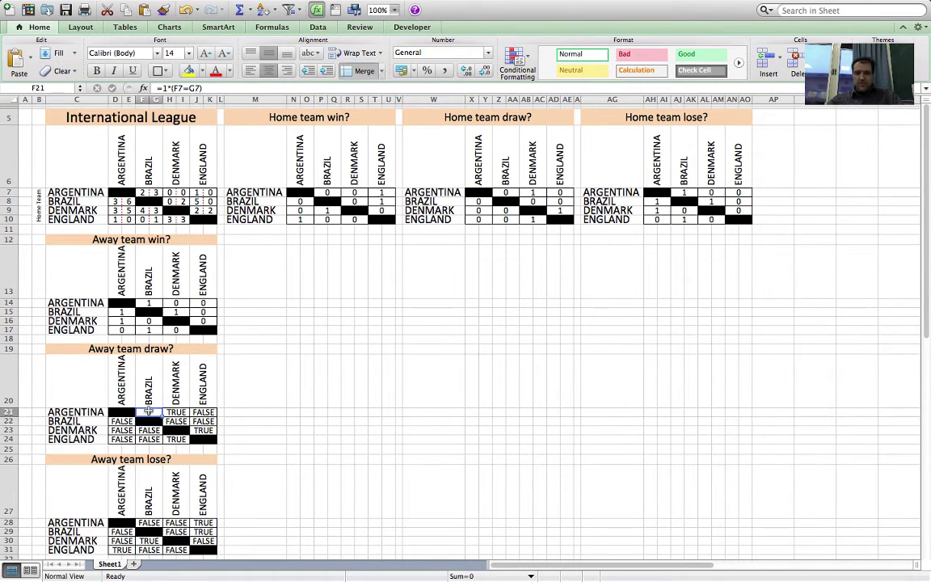
key("super+c")
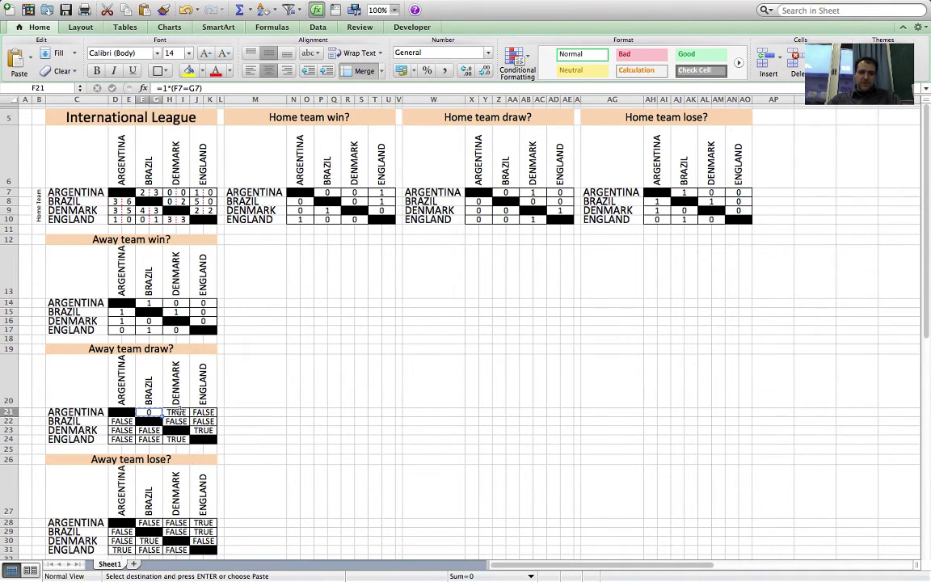
left_click_drag(176, 412, 199, 421)
key("super+v")
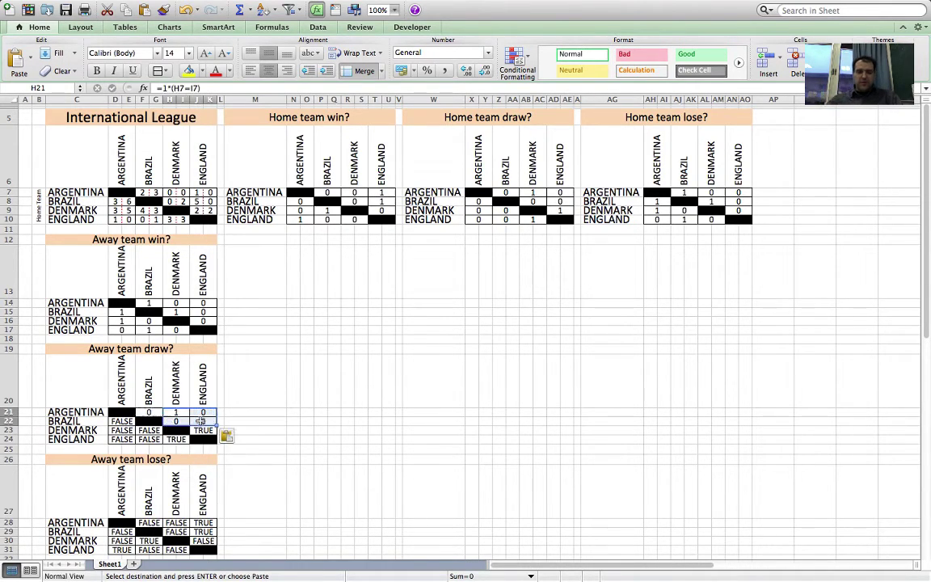
left_click(205, 430)
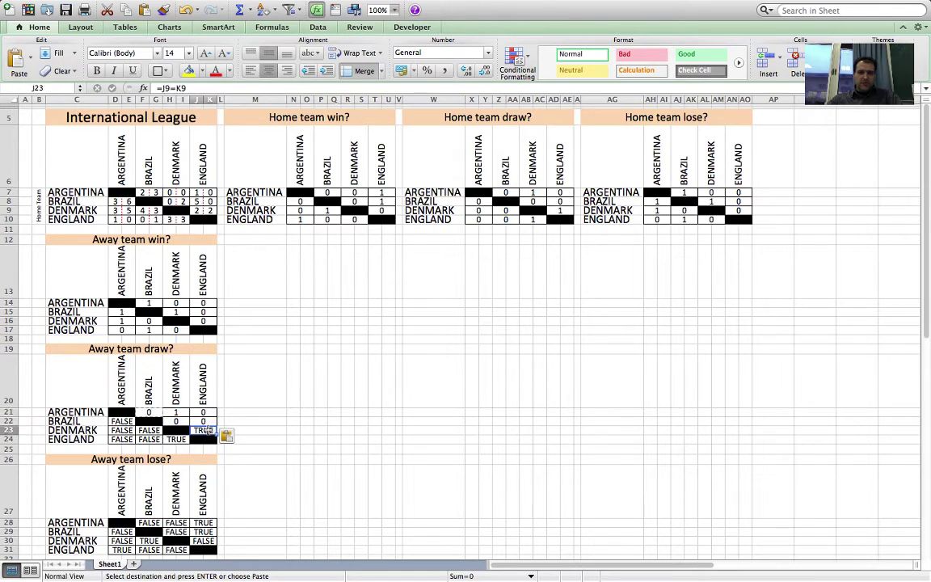
key("super+v")
left_click_drag(176, 439, 121, 439)
key("super+v")
key("super+v")
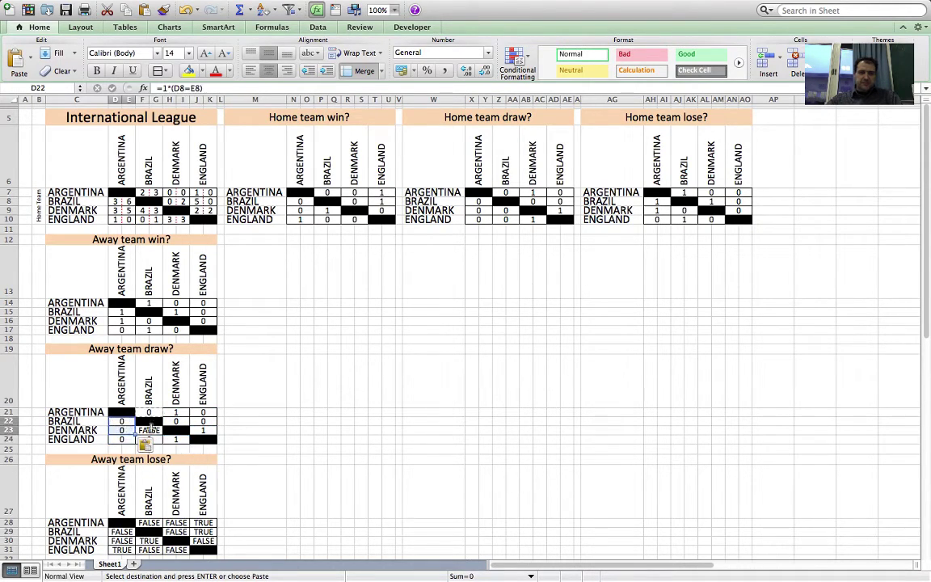
left_click(149, 430)
key("super+v")
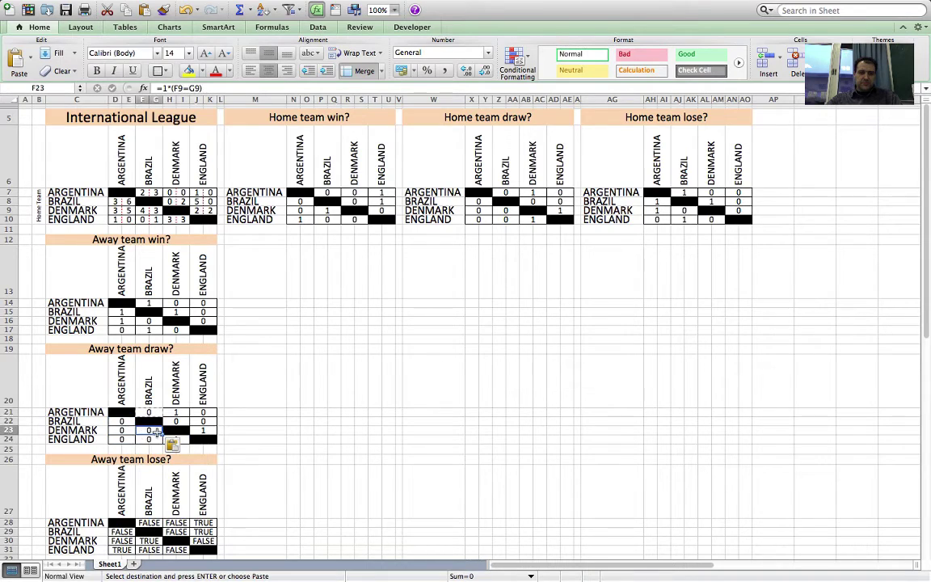
- Change the away-lose grid's Argentina–Brazil formula in F28 to =1*(F7>G7)
left_click(149, 523)
key("ctrl+u")
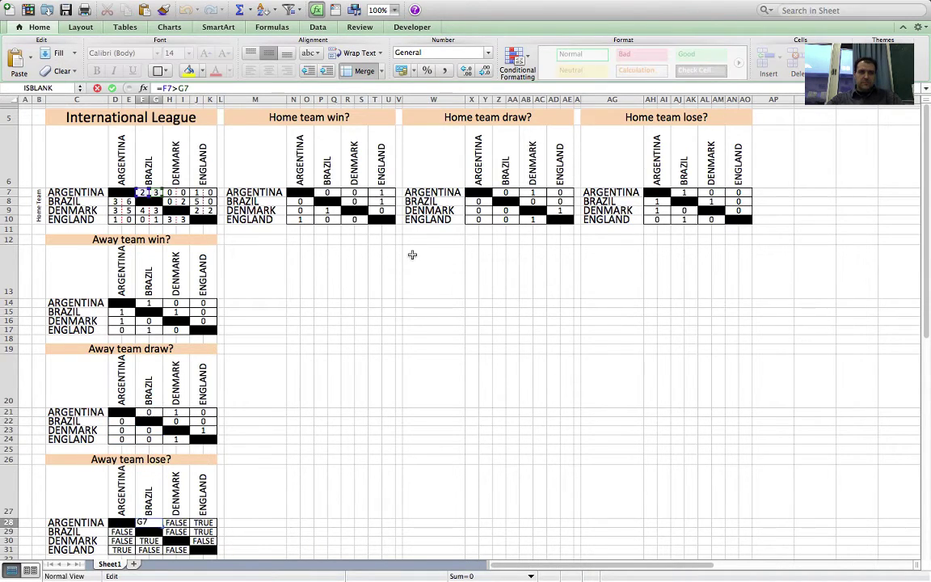
key("Left")
key("Left")
key("Left")
key("Left")
key("Left")
type("1*")
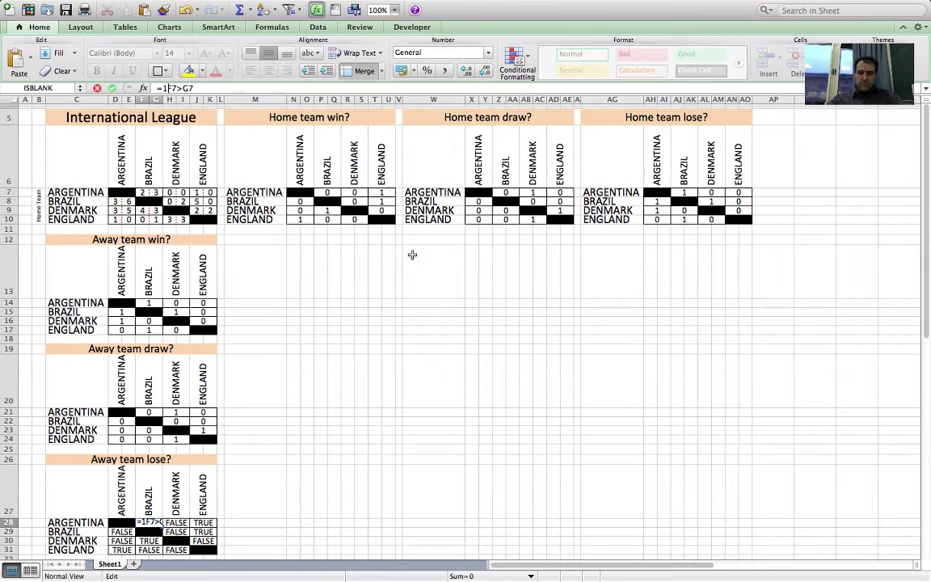
type("*")
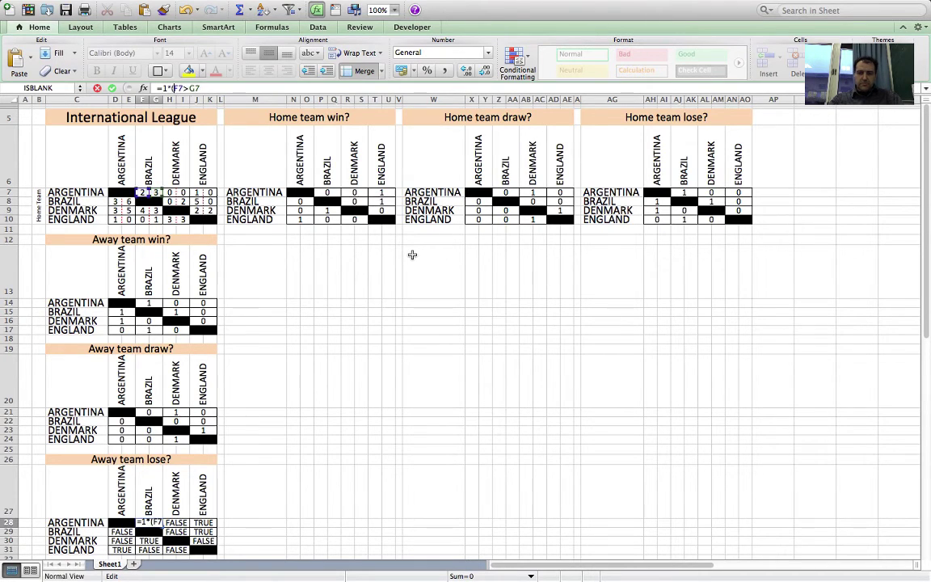
type("(")
type(")")
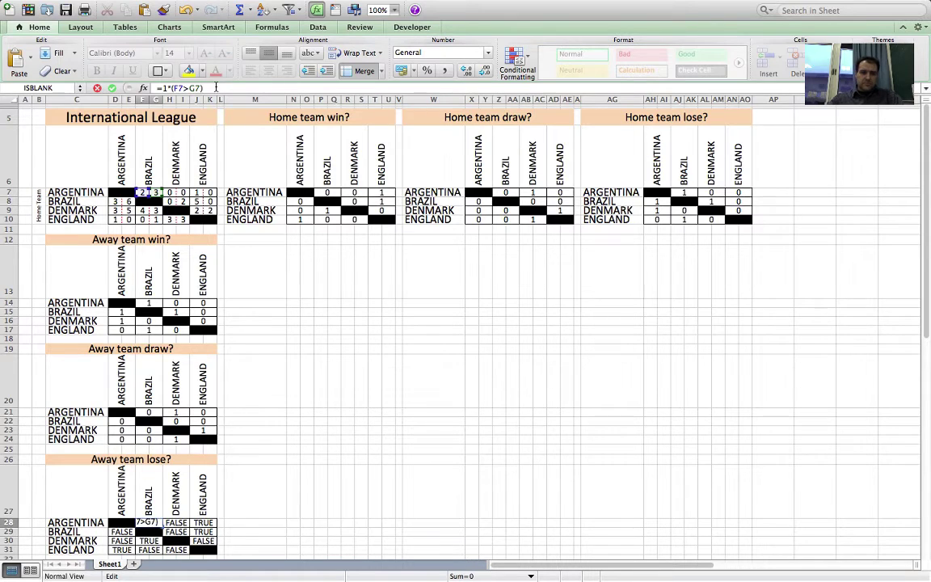
key("Return")
- Copy the formula from F28 to all the other non-black result cells of the Away team lose grid
left_click(158, 523)
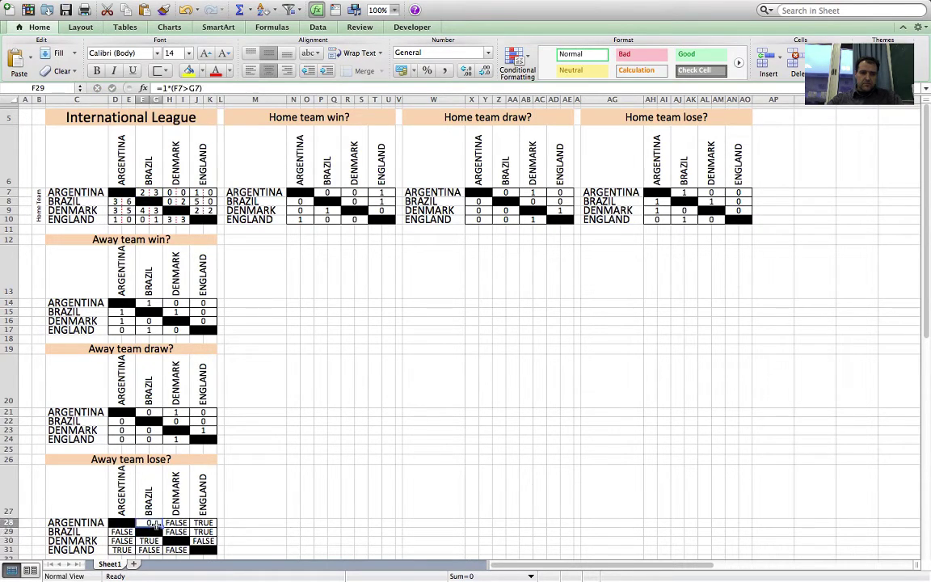
key("super+c")
left_click_drag(172, 523, 123, 540)
key("super+v")
key("super+v")
key("super+v")
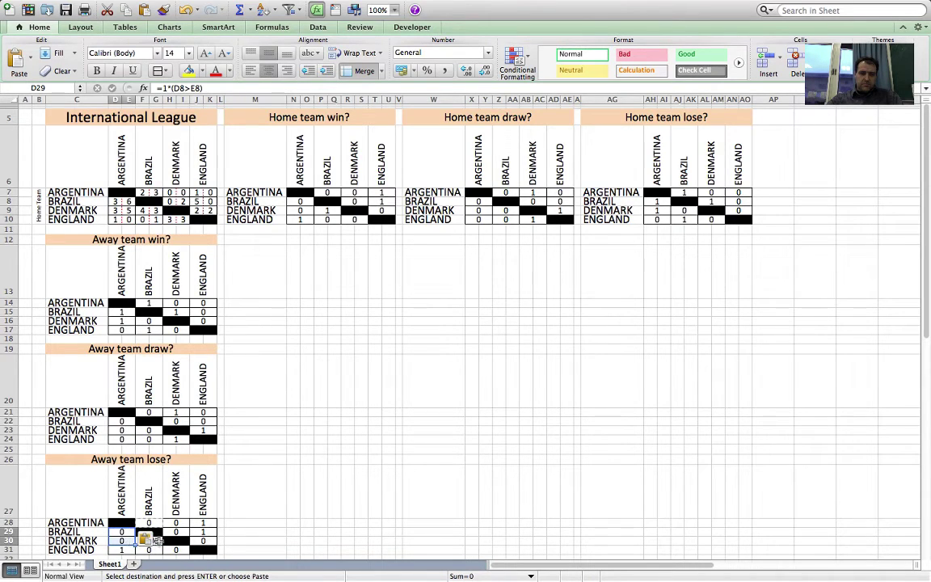
left_click(147, 540)
key("super+v")
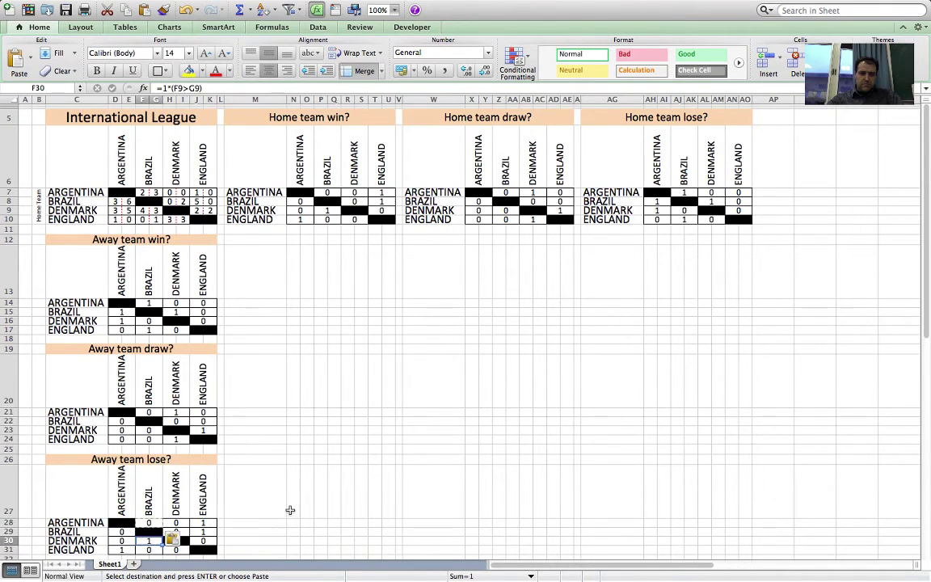
- Clear both Argentina–Denmark scores in H7 and I7, and check the matching home-draw cell AB7
left_click(293, 506)
left_click(437, 466)
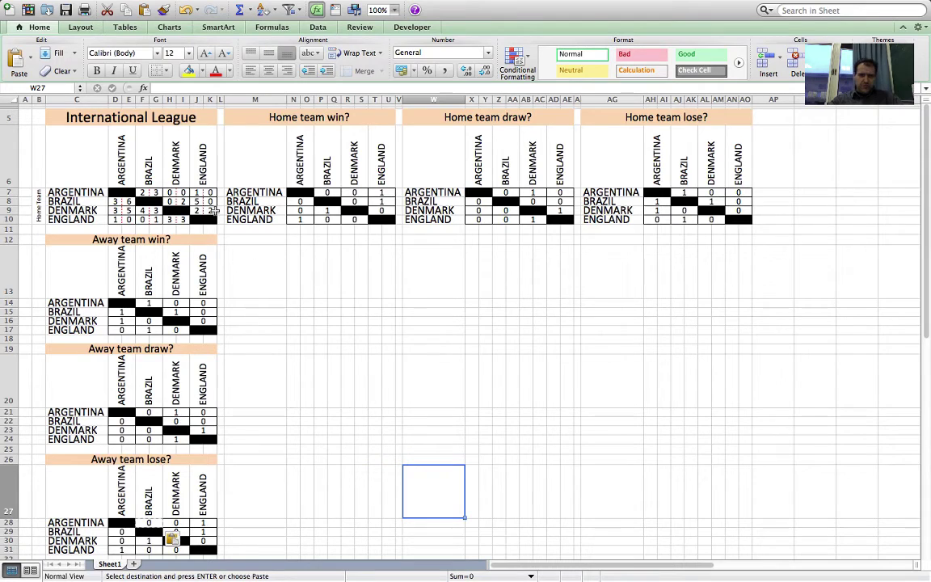
left_click(170, 193)
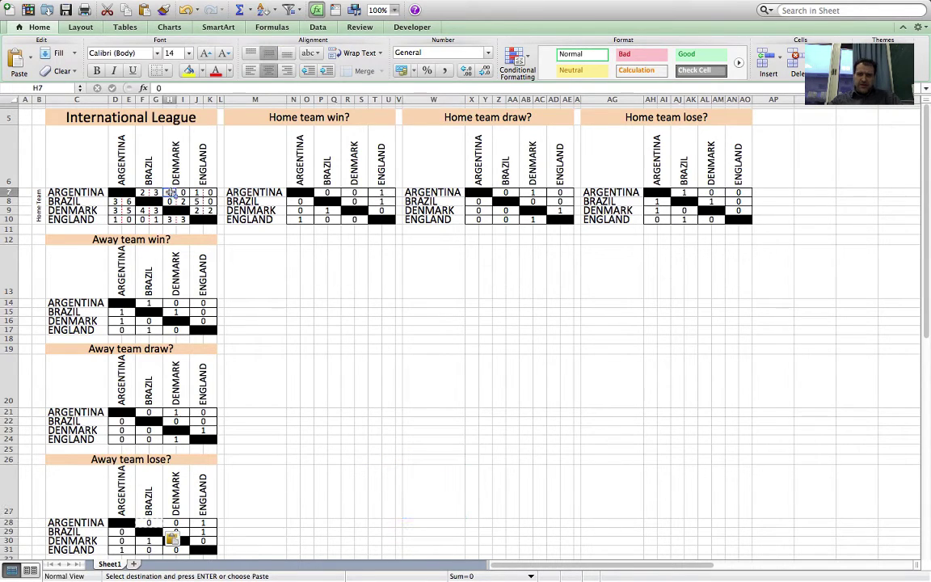
left_click(184, 194)
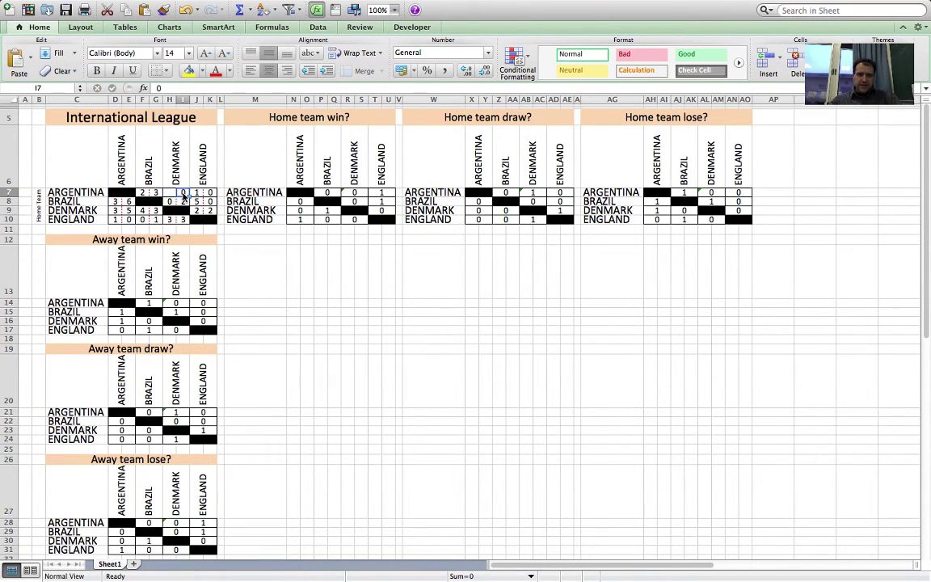
key("Return")
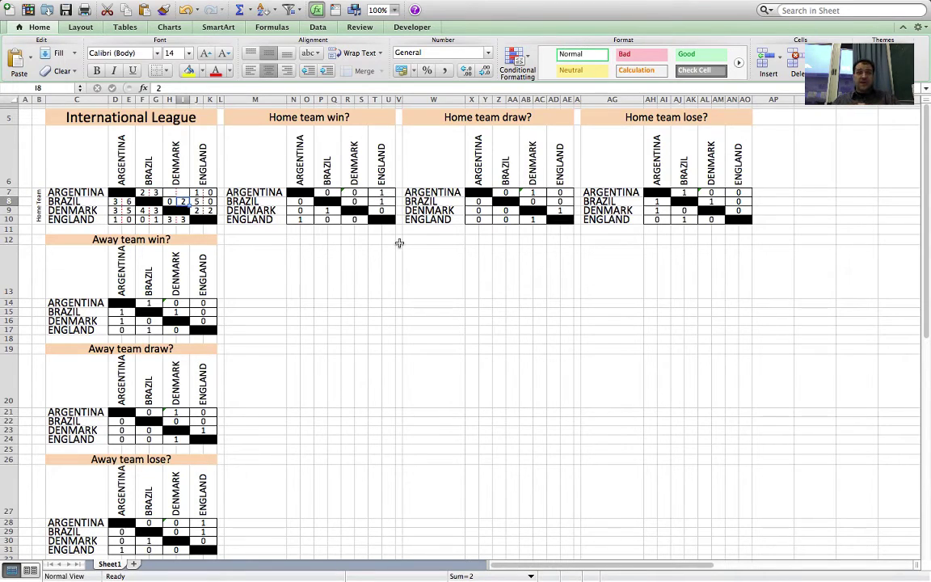
left_click(538, 193)
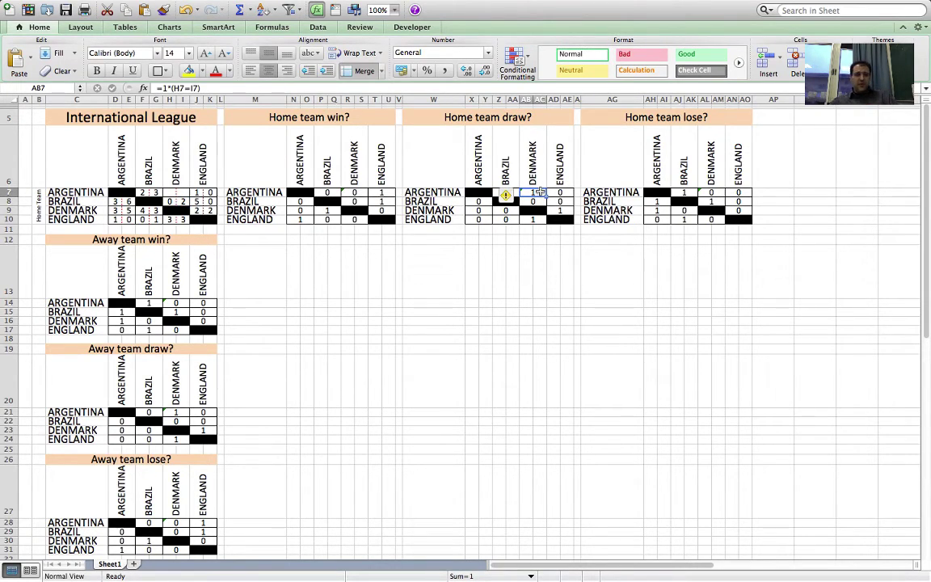
left_click(529, 279)
- Change the home-draw grid's Argentina–Brazil formula in Z7 to =(1-ISBLANK(F7))*(F7=G7)
left_click(510, 191)
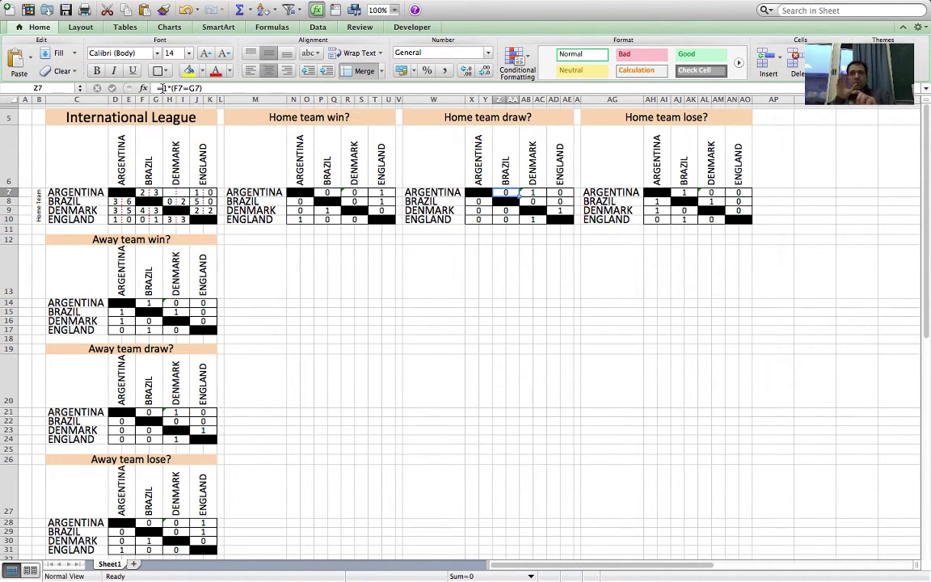
left_click(161, 87)
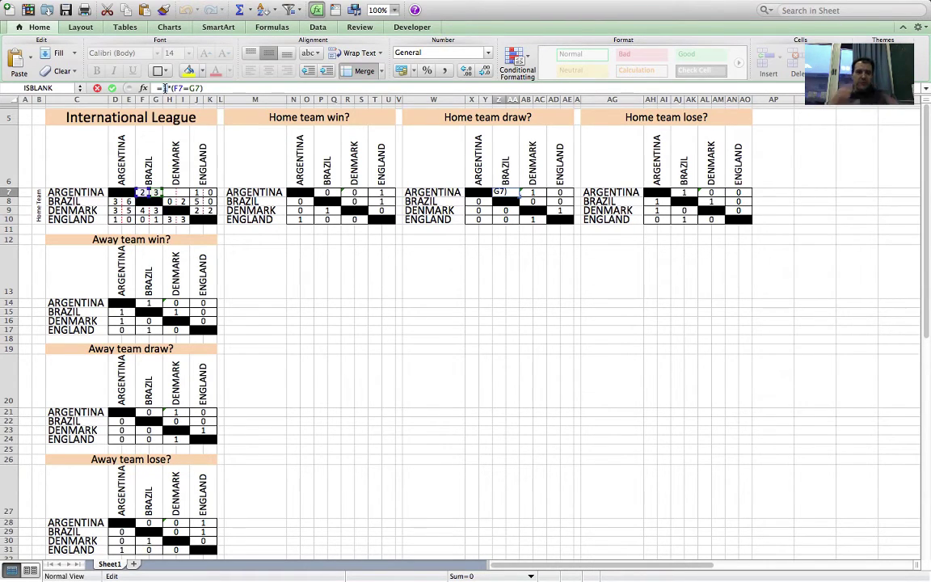
type("(")
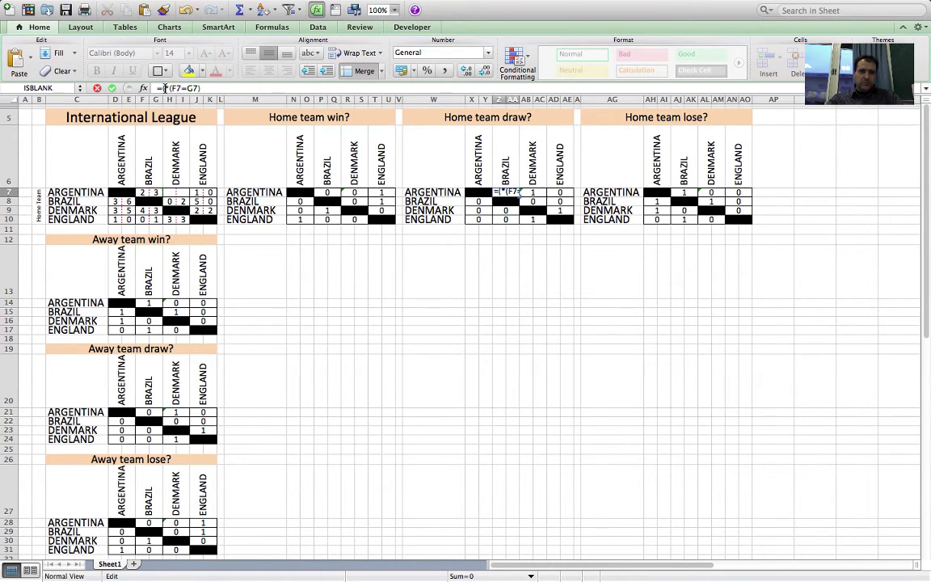
type("1")
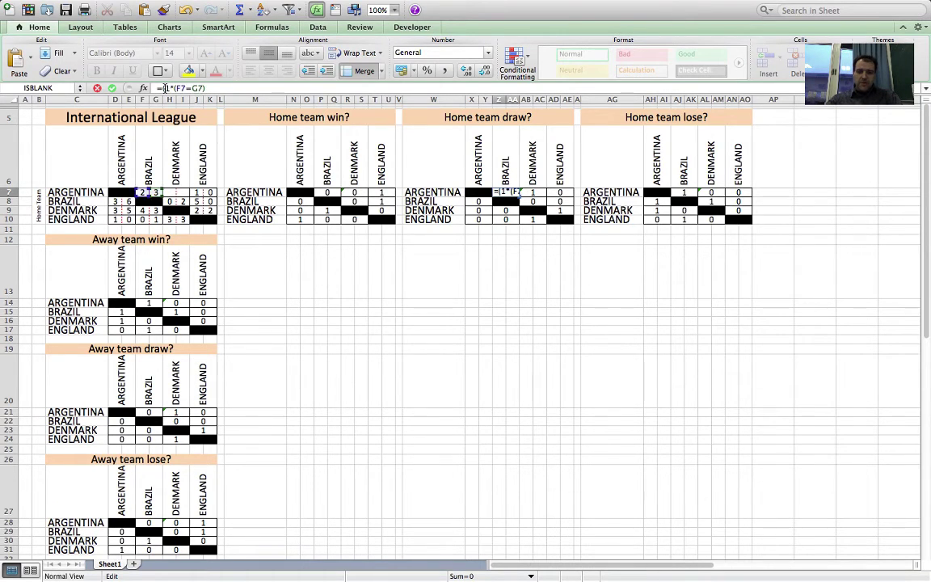
type("-")
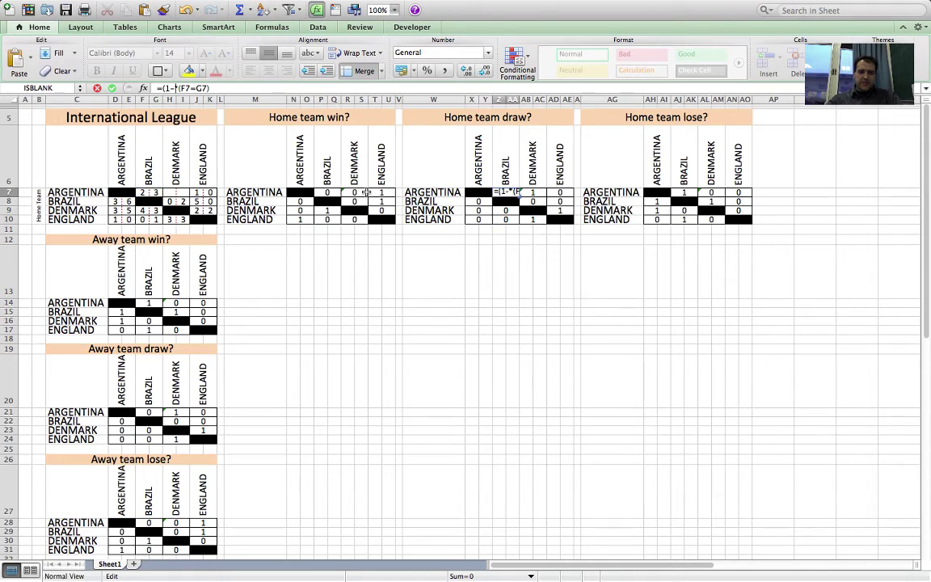
type("isblan")
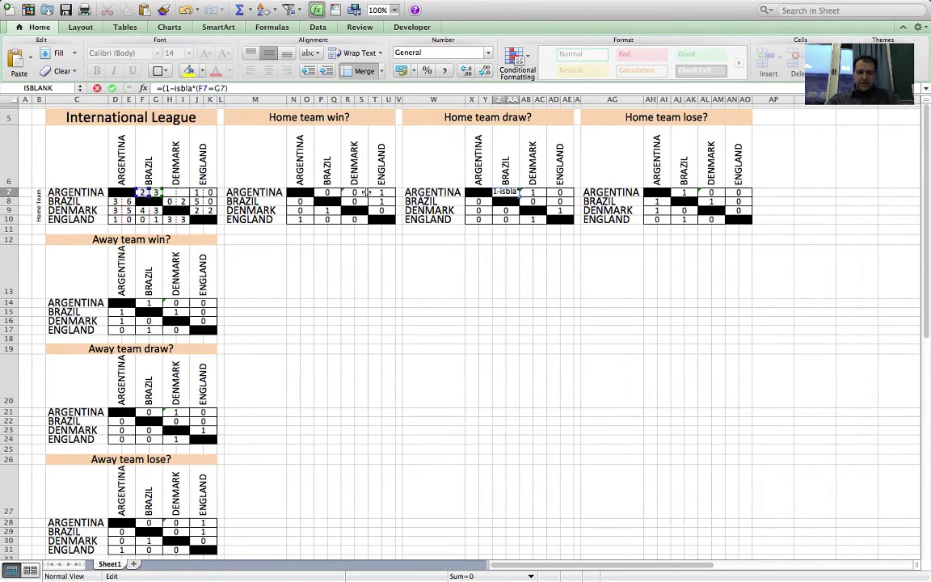
type("k")
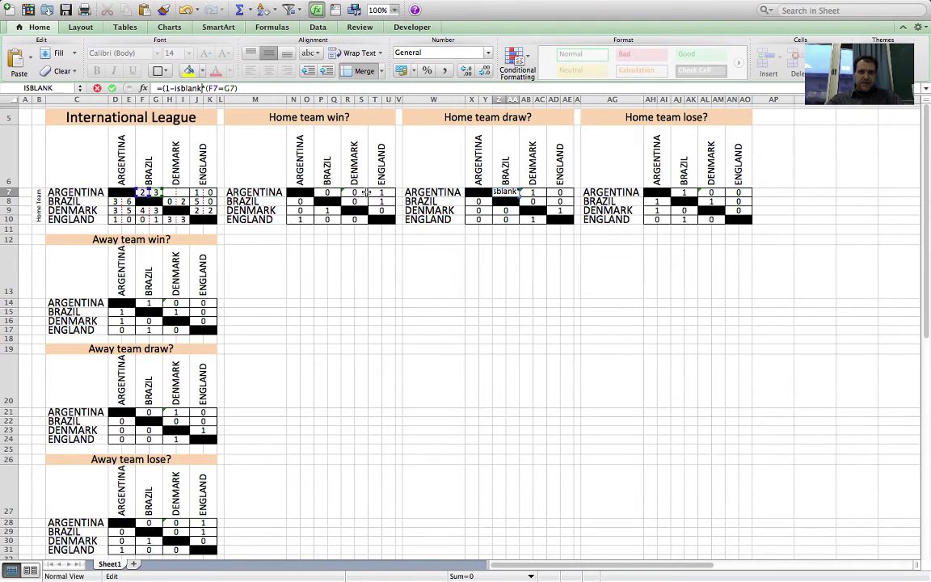
type("(")
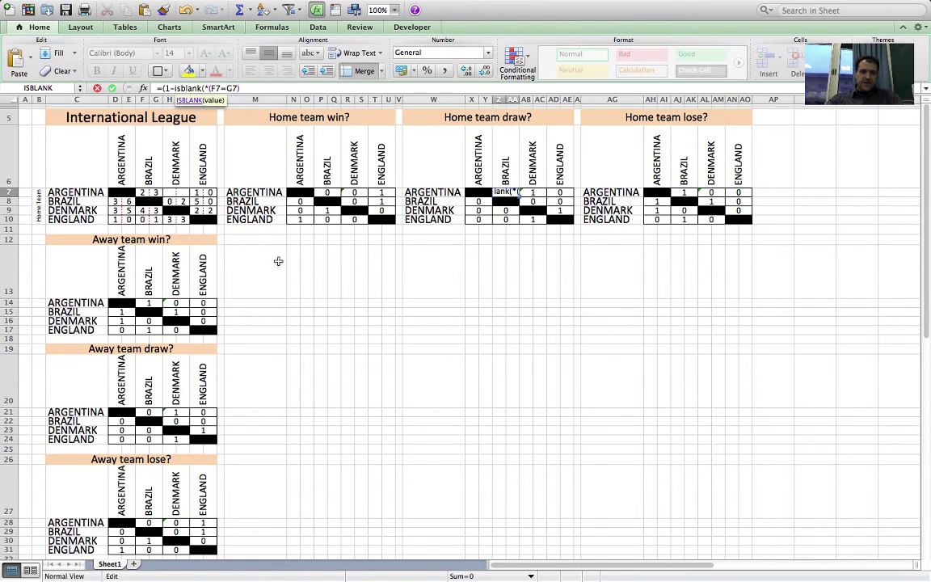
left_click(144, 193)
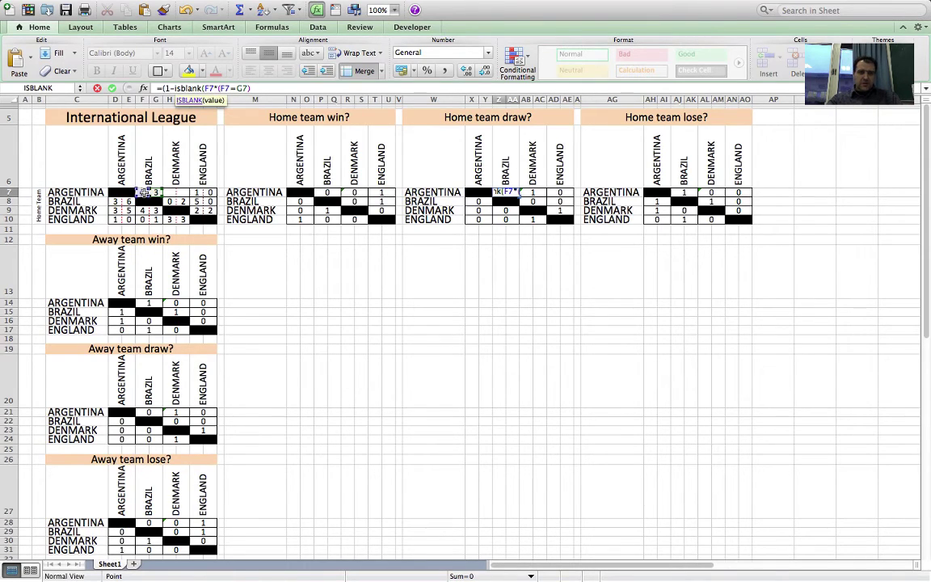
left_click(215, 88)
type(")")
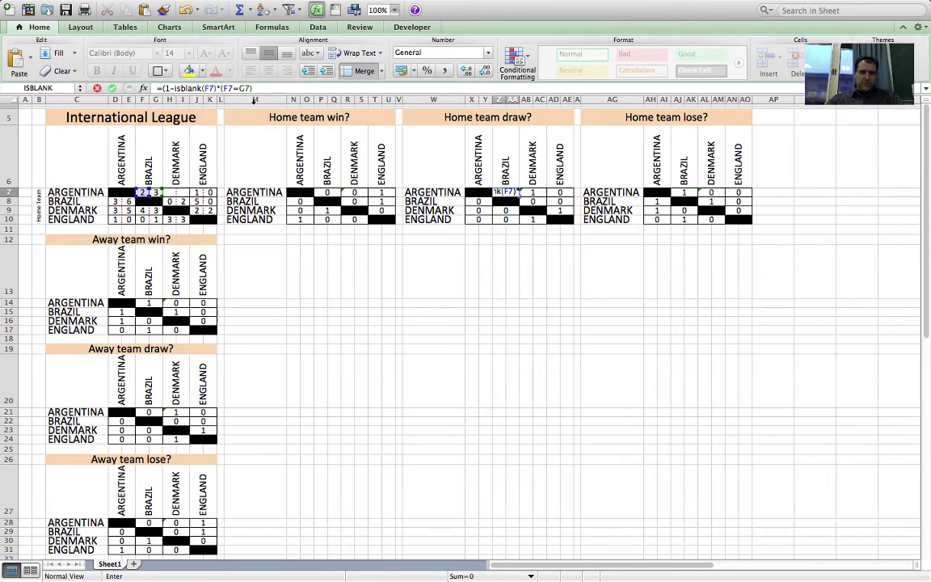
type(")")
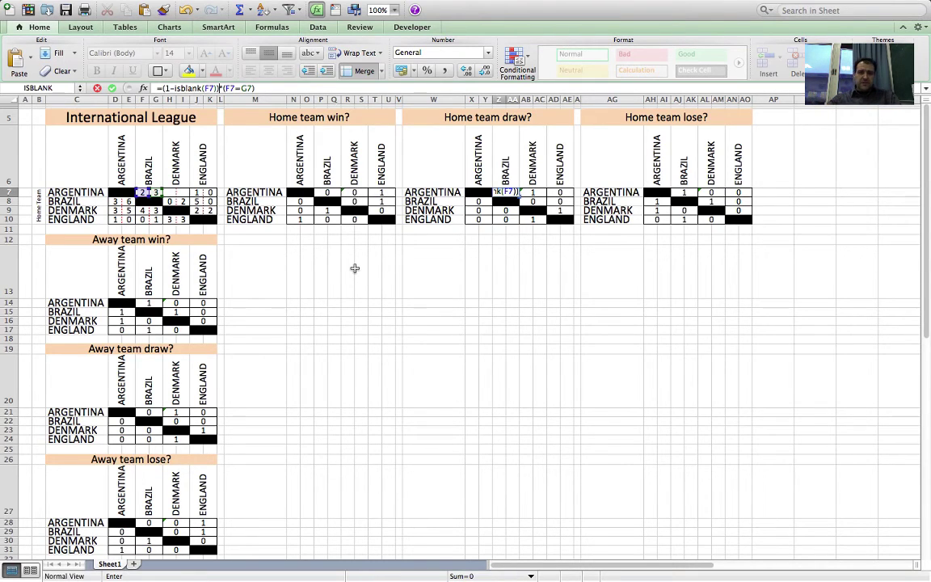
key("Return")
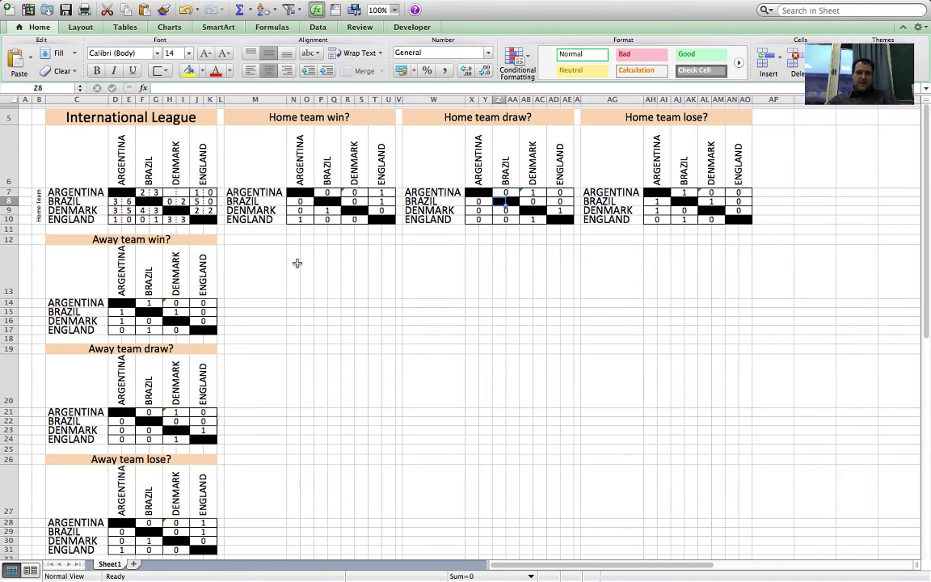
- Test the Argentina–Brazil home-draw formula with a home win by entering 1 in F7 and 0 in G7
left_click(144, 193)
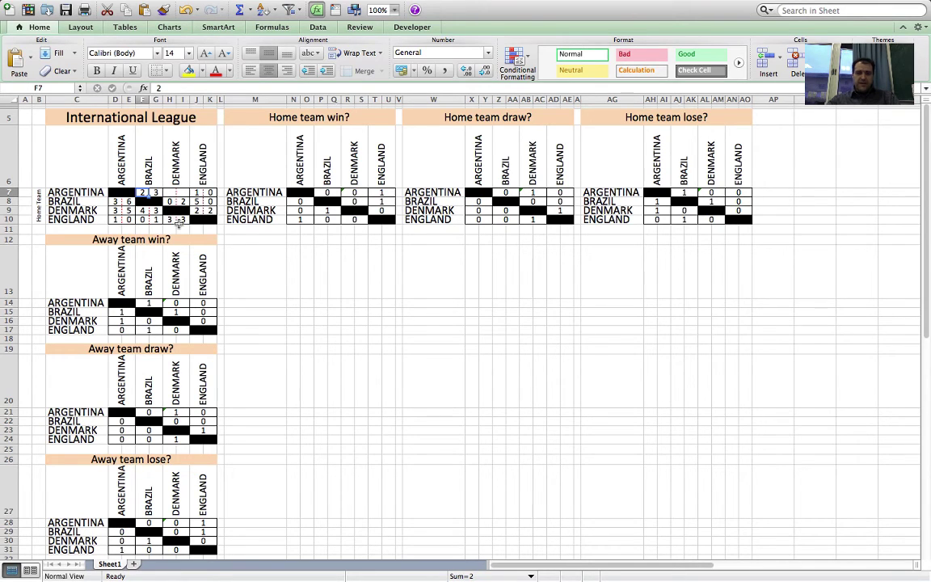
type("1")
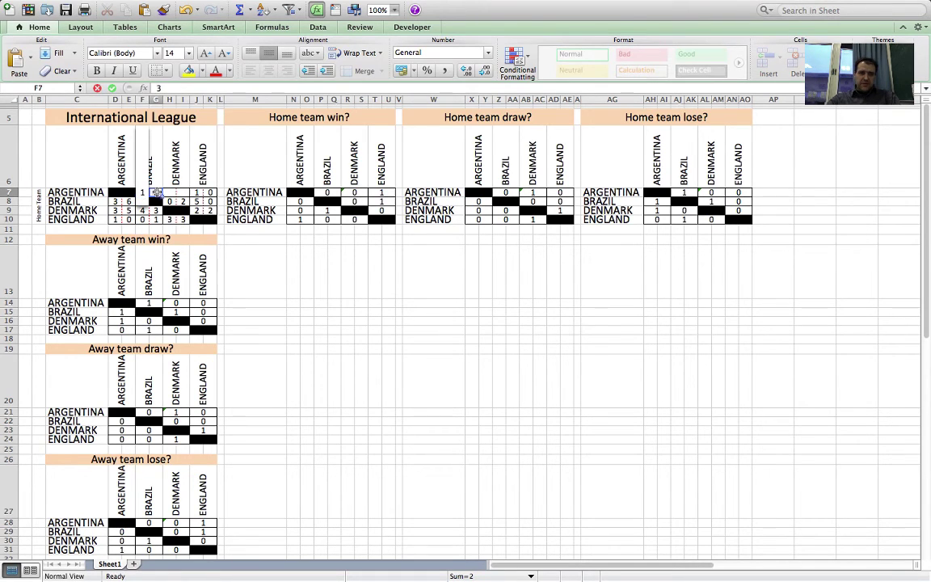
left_click(158, 194)
type("0")
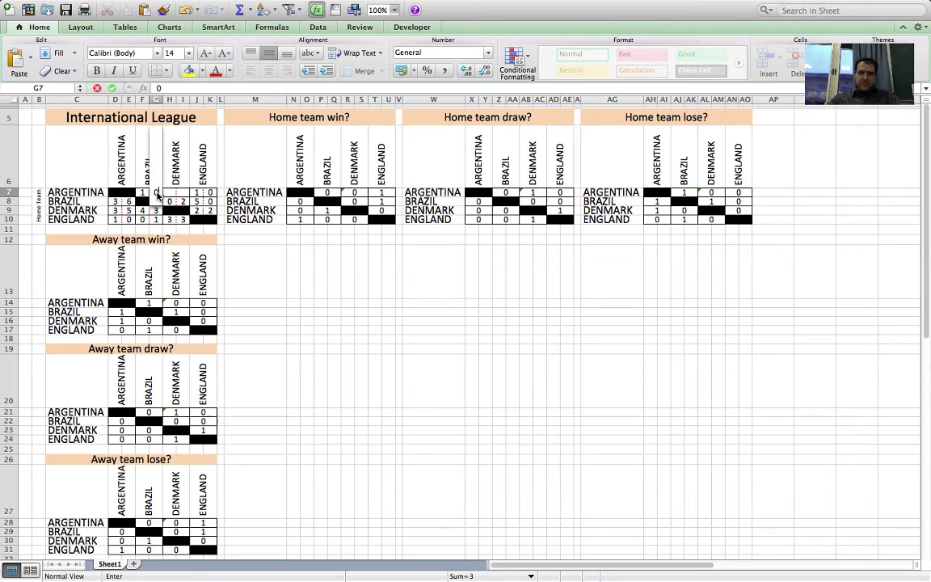
key("Return")
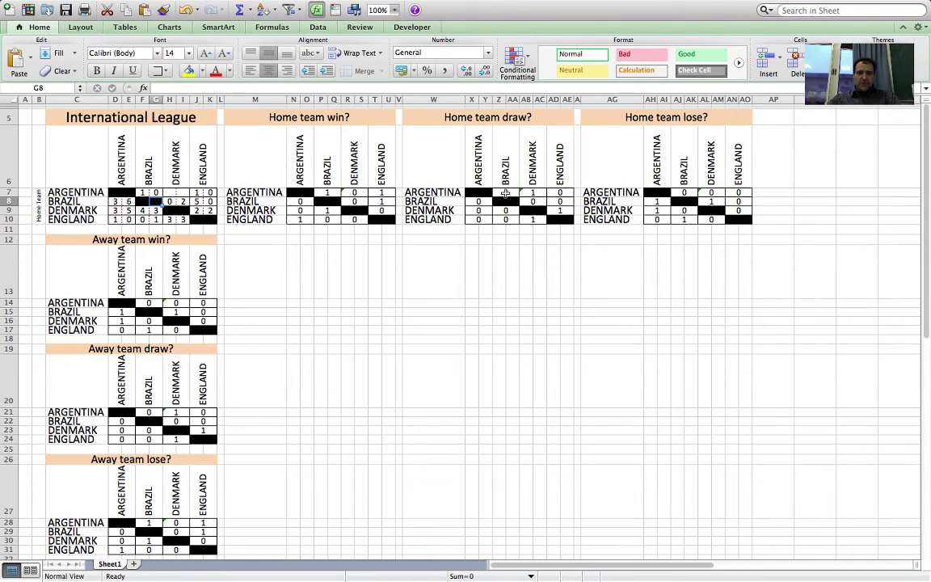
- Test the Argentina–Brazil formula with a draw and an away win by setting Brazil's score in G7 to 1 and to 2
left_click(157, 193)
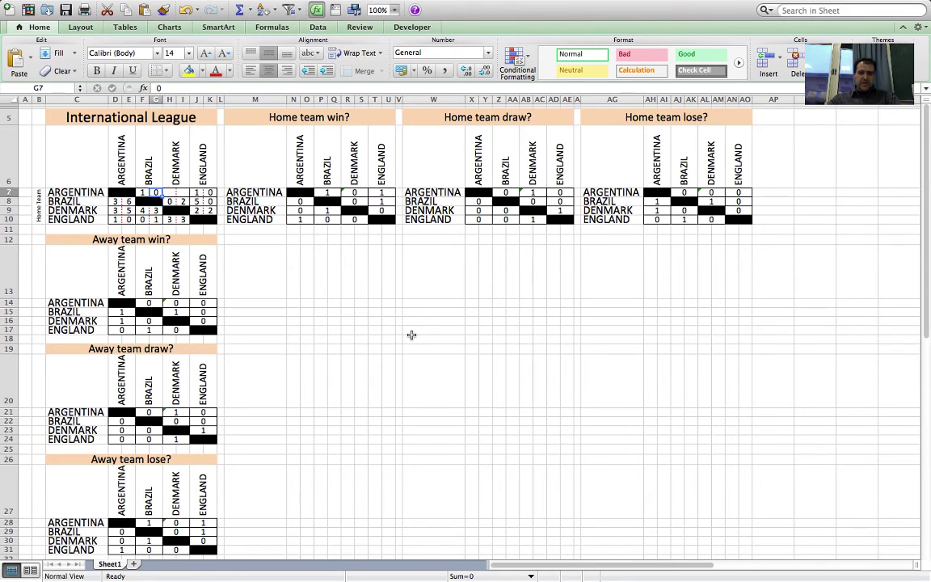
type("1")
key("Return")
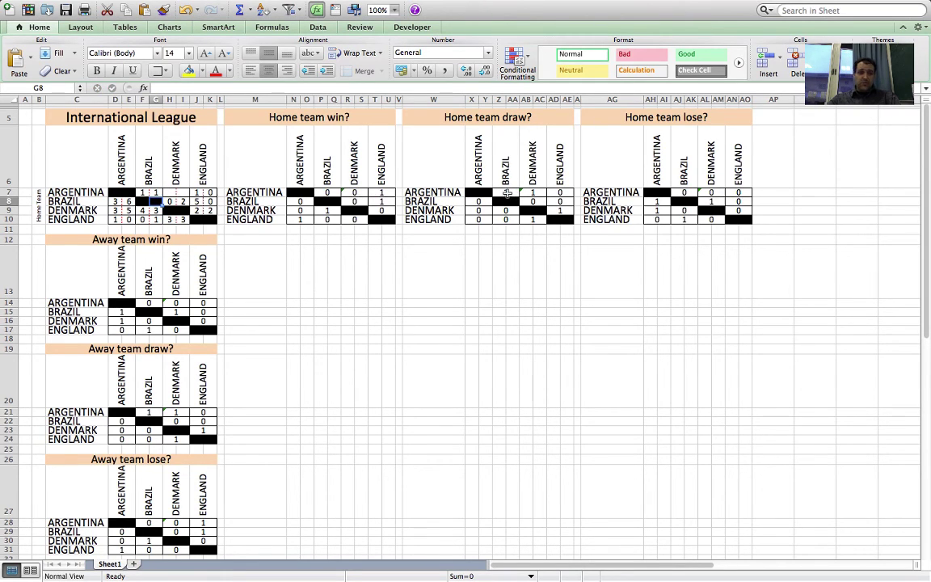
left_click(144, 193)
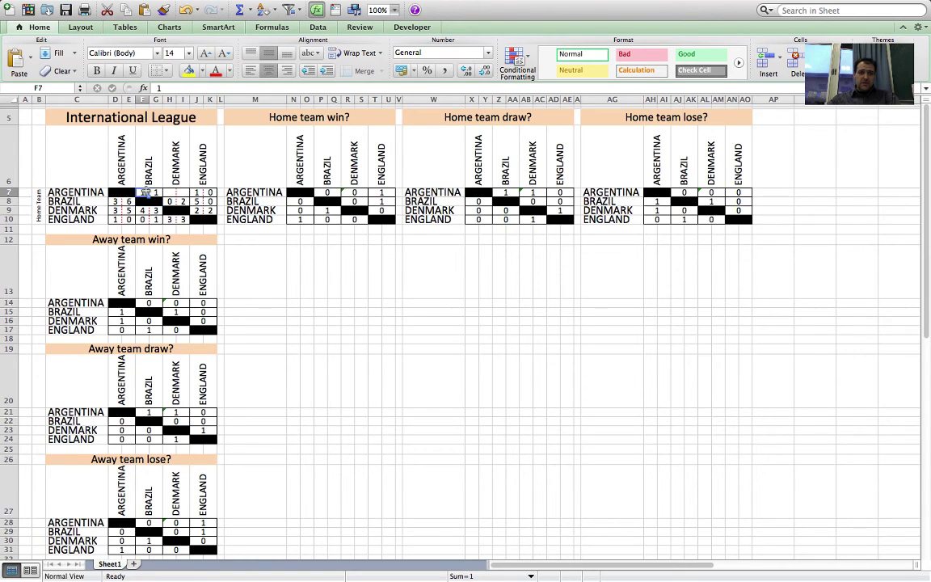
left_click(150, 192)
type("2")
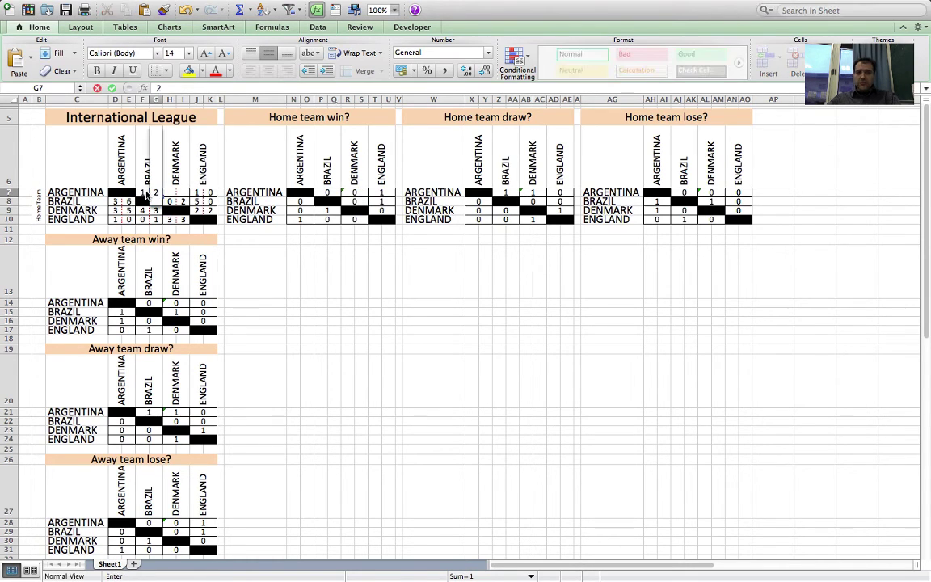
key("Return")
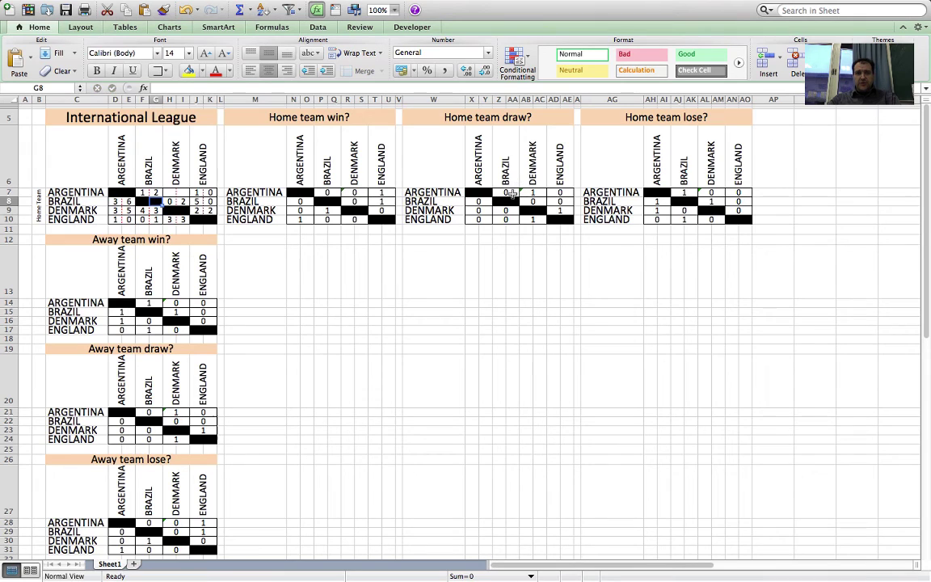
- Clear both Argentina–Brazil scores in F7 and G7, and review the ISBLANK part of the home-draw formula in Z7
left_click(144, 194)
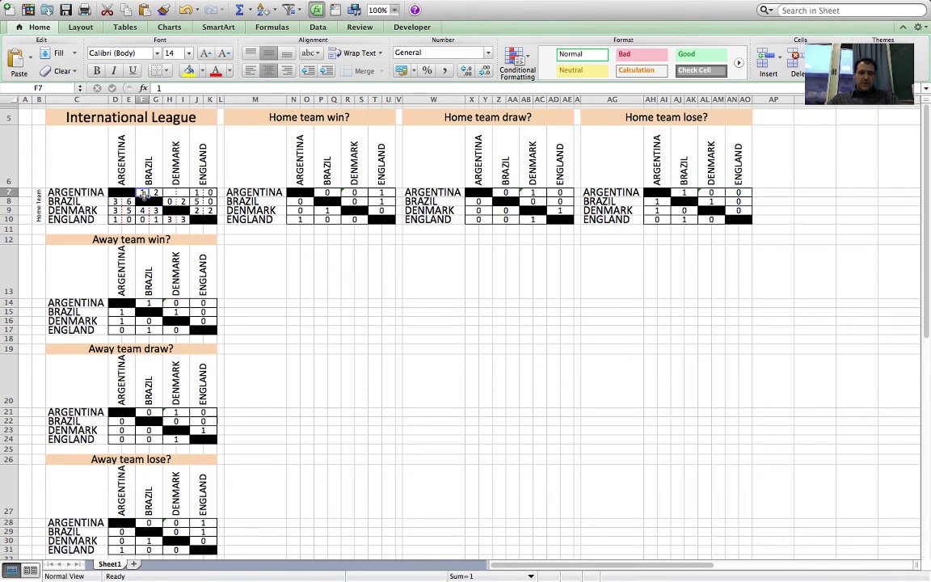
key("BackSpace")
left_click(156, 194)
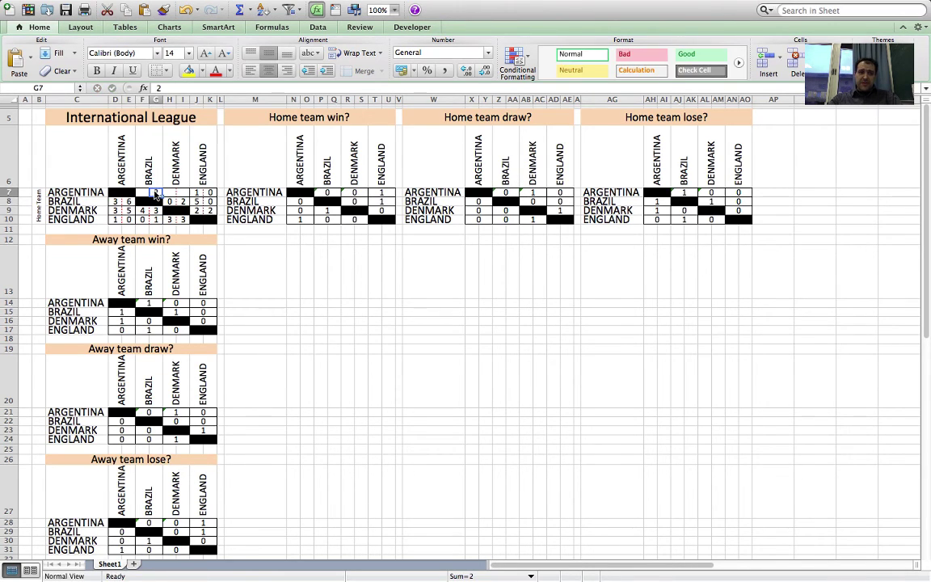
key("BackSpace")
key("Return")
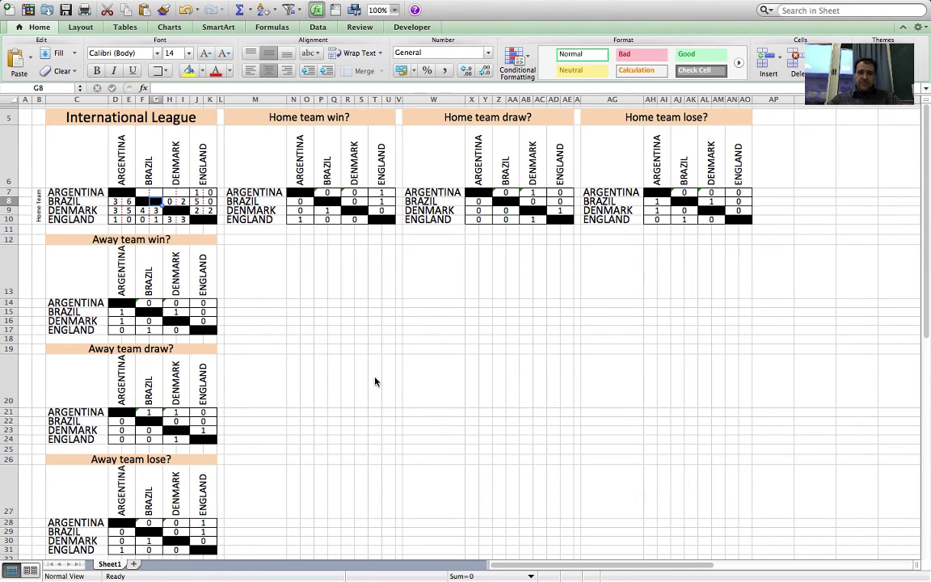
left_click(506, 194)
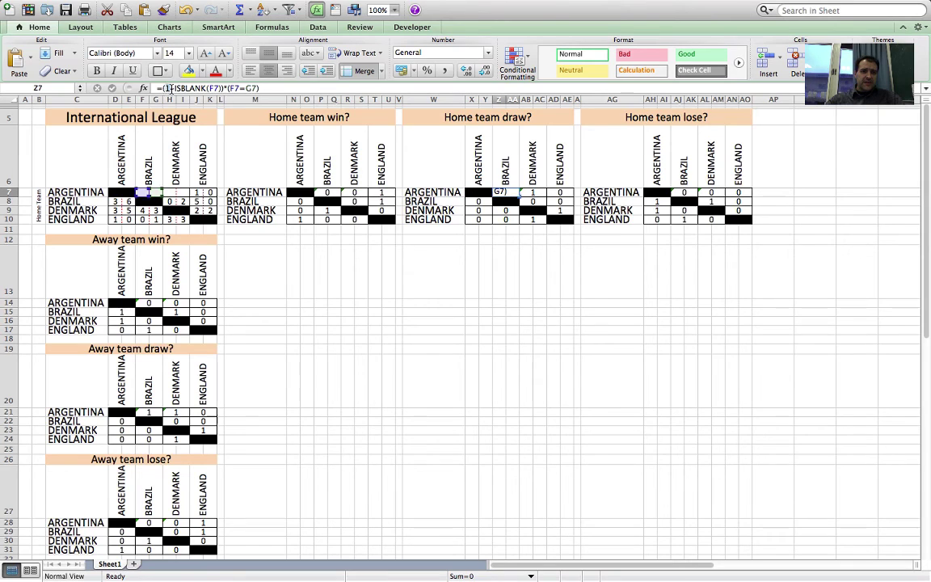
left_click_drag(167, 89, 188, 89)
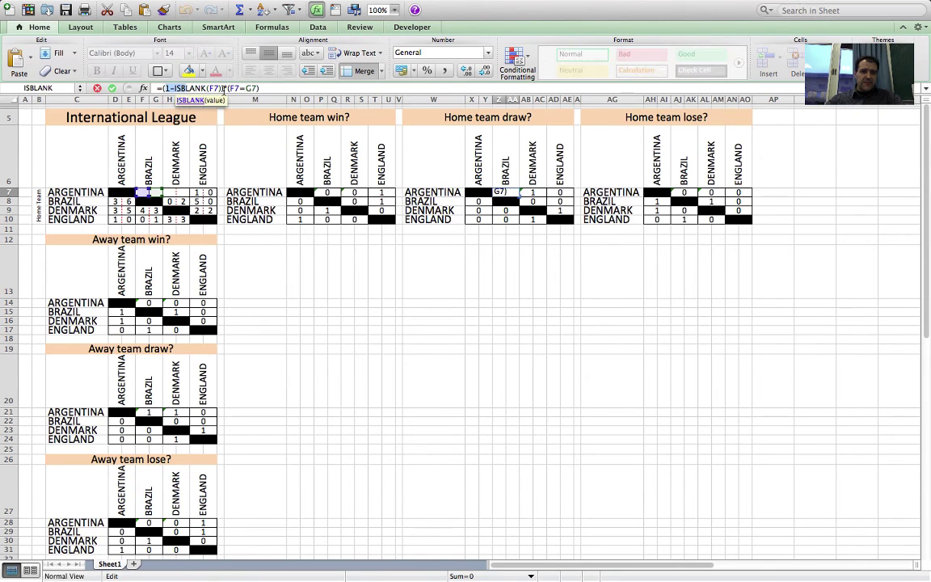
left_click(224, 89)
key("Return")
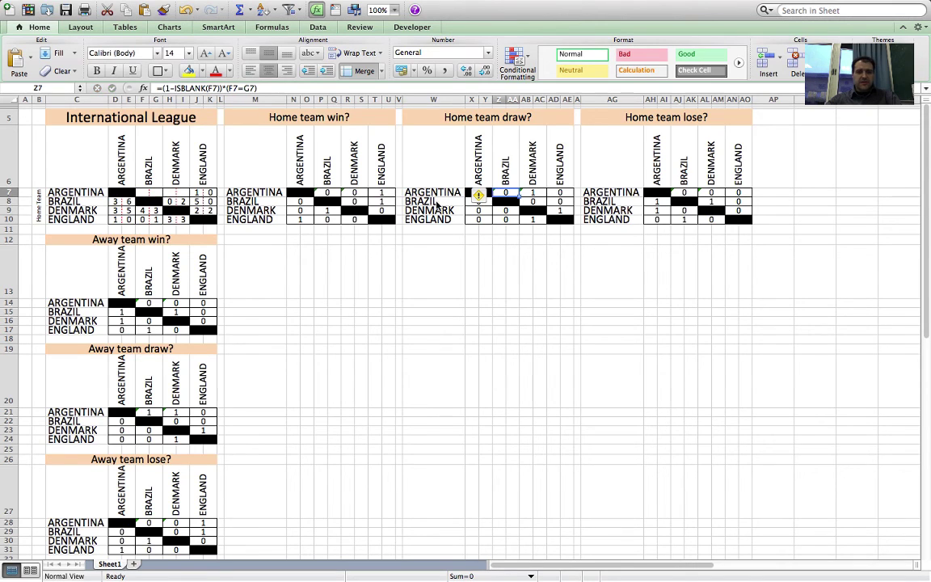
- Change the home-draw grid's Argentina–Denmark formula in AB7 to =(1-ISBLANK(H7))*(H7=I7), and recheck the cell
key("Right")
key("Right")
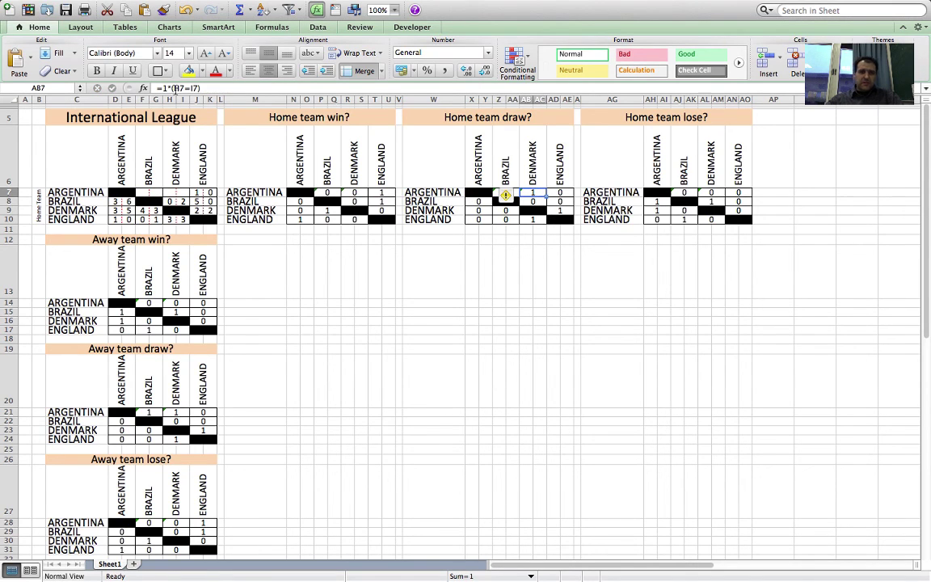
left_click(165, 89)
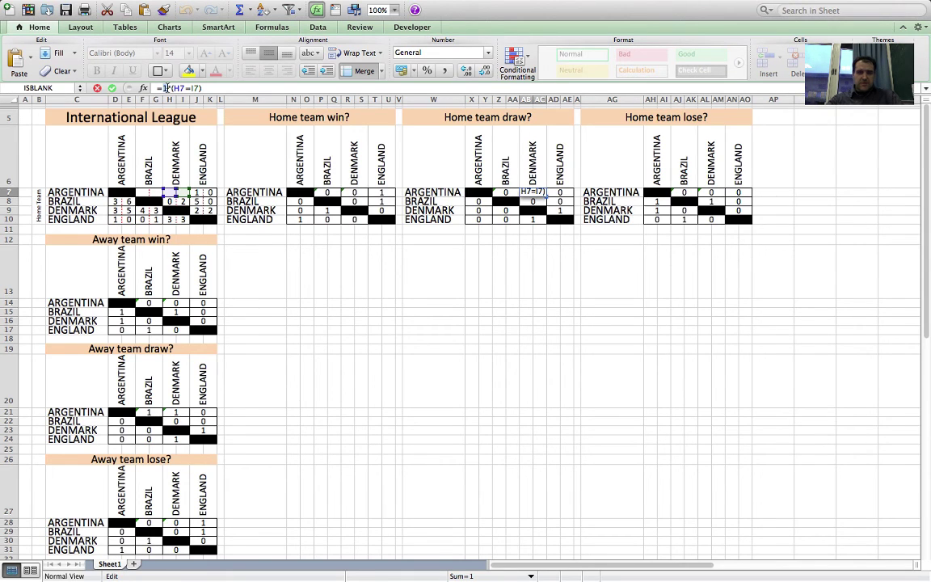
type("(1*")
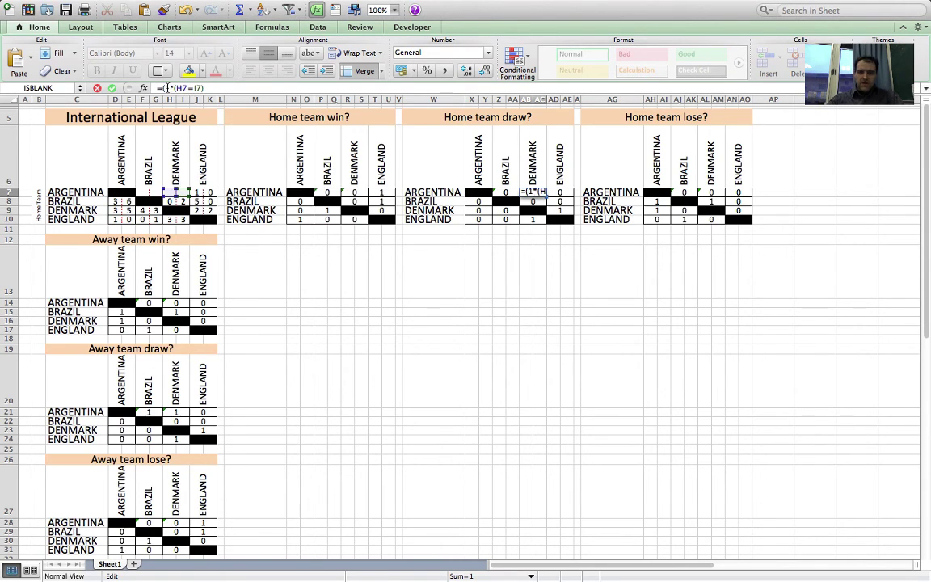
left_click(167, 87)
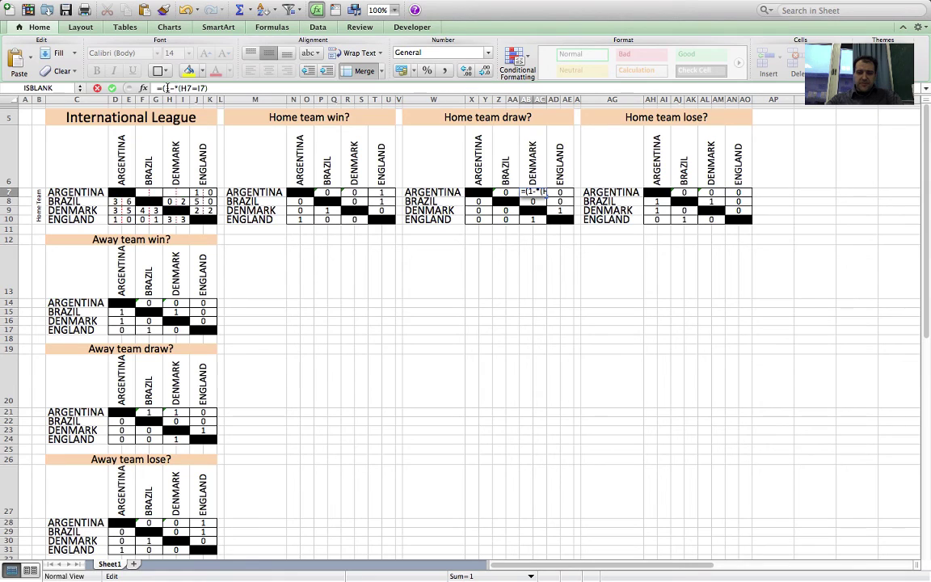
type("-isp")
key("BackSpace")
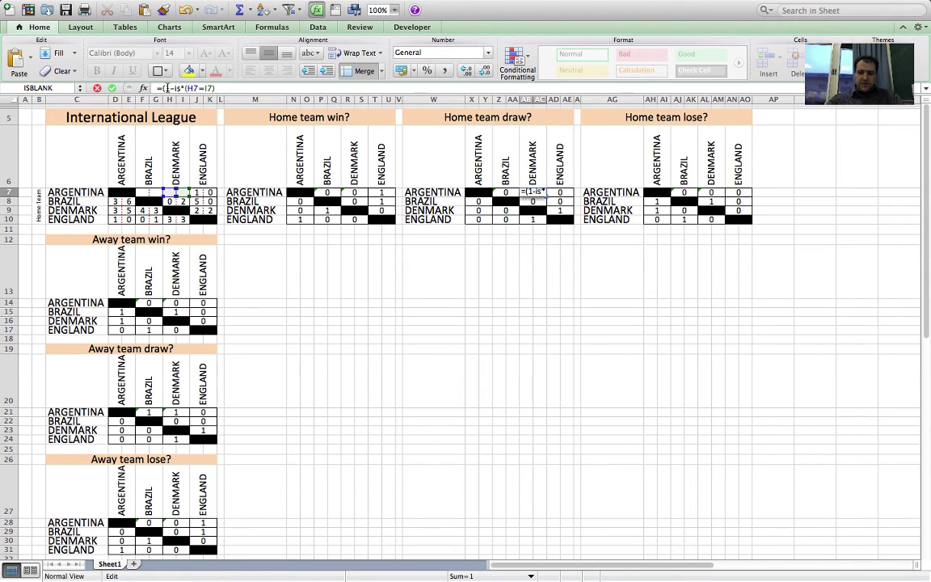
type("blan")
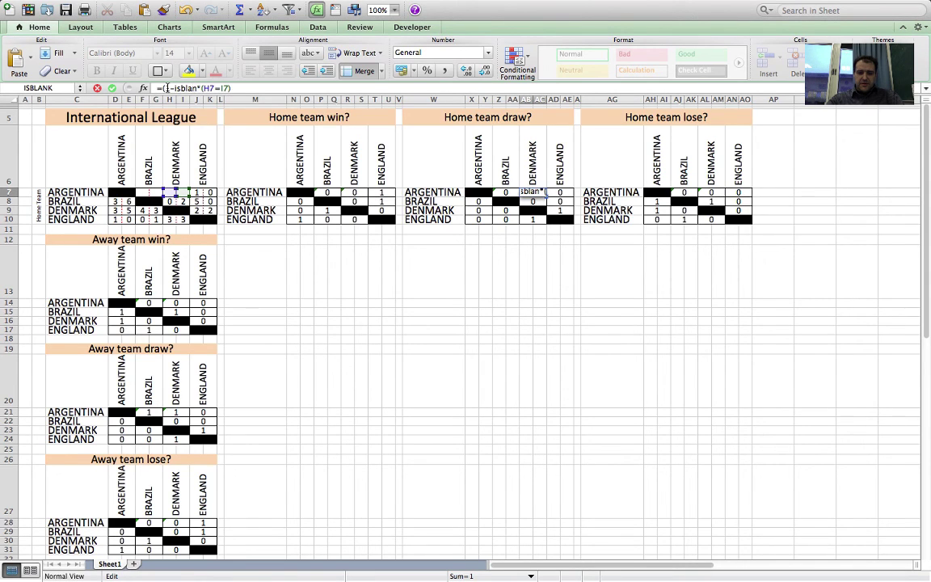
type("k(")
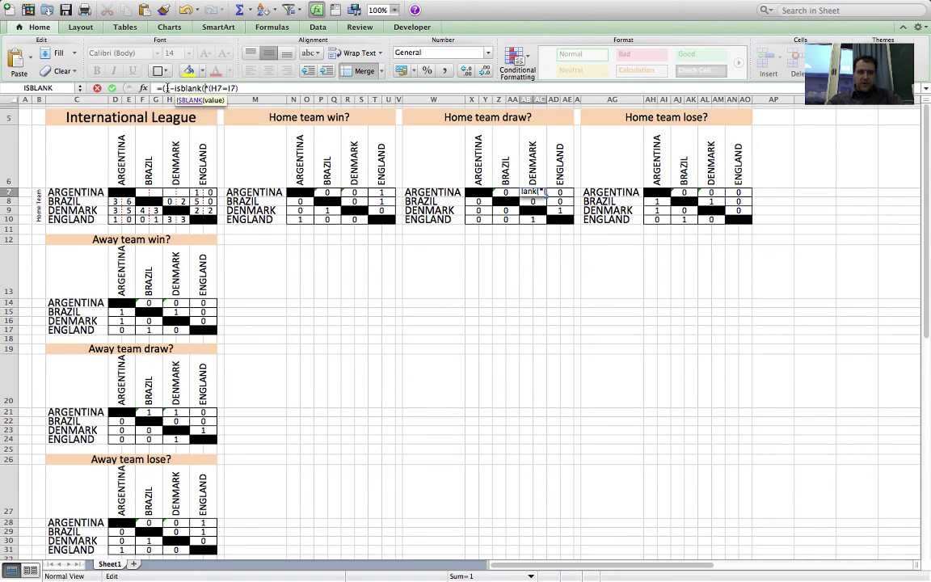
left_click(173, 192)
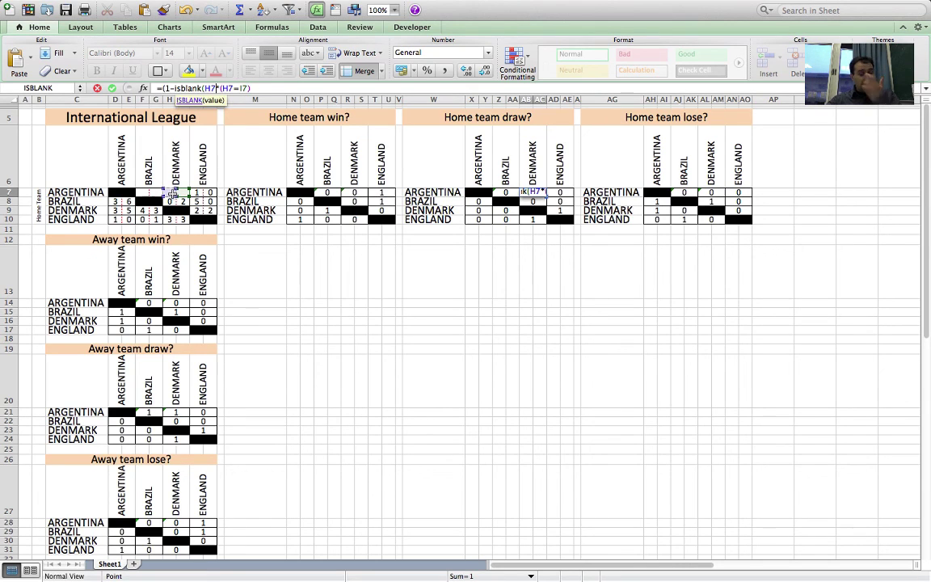
type(")")
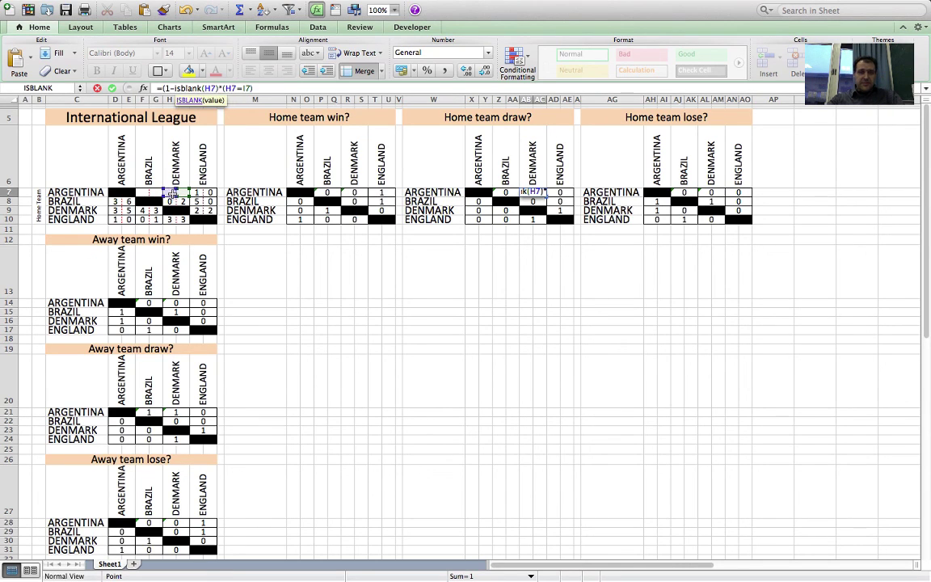
type(")")
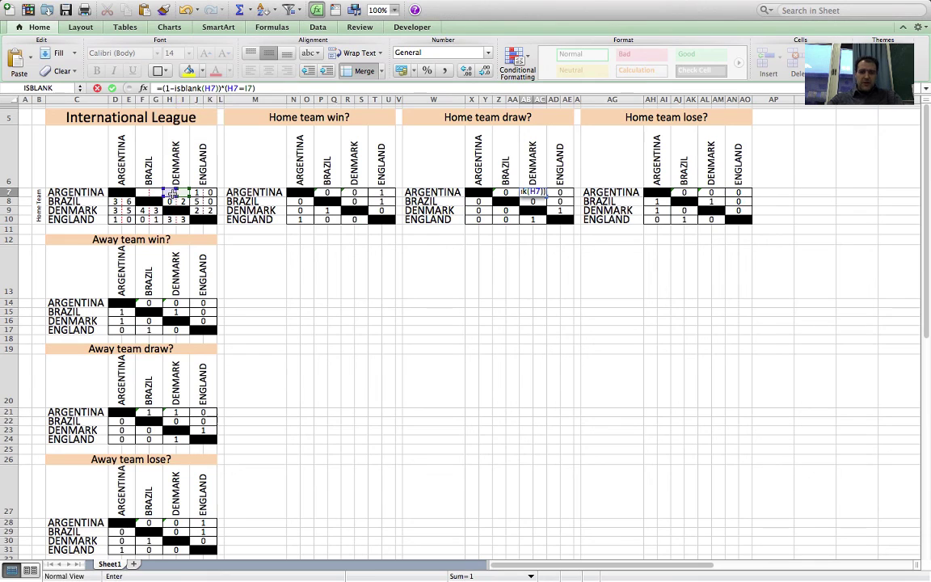
key("Return")
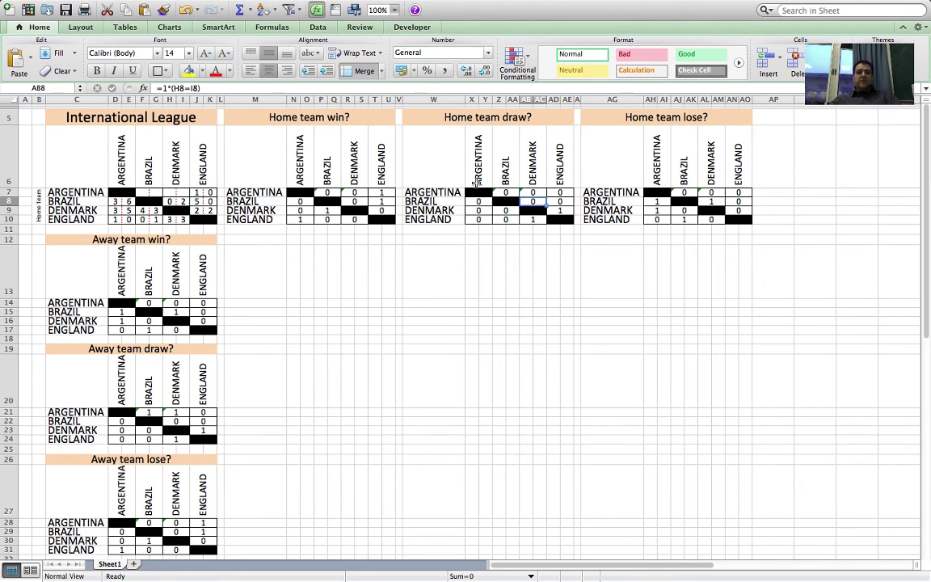
left_click(528, 191)
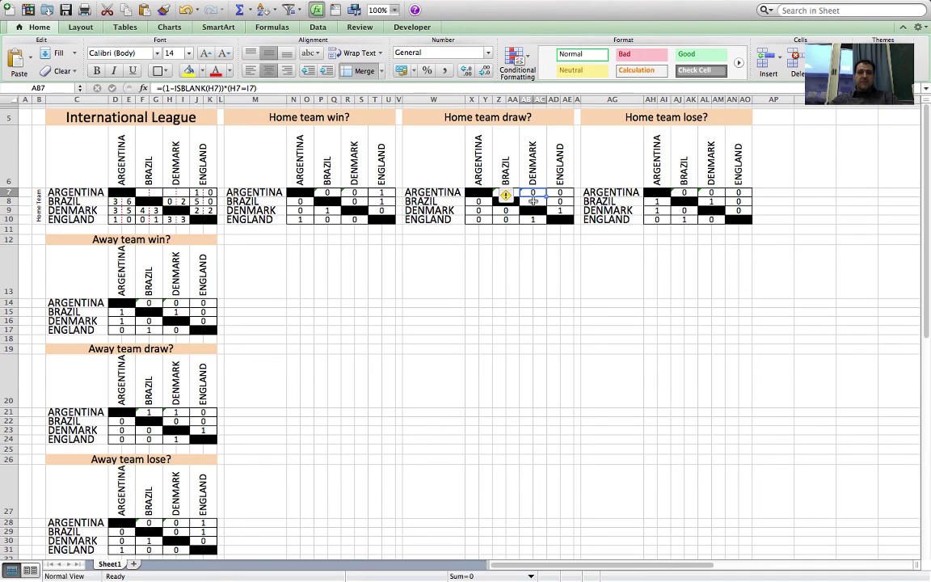
- Test the Argentina–Denmark home-draw formula with a draw by entering 1 in both H7 and I7
left_click(178, 192)
type("1")
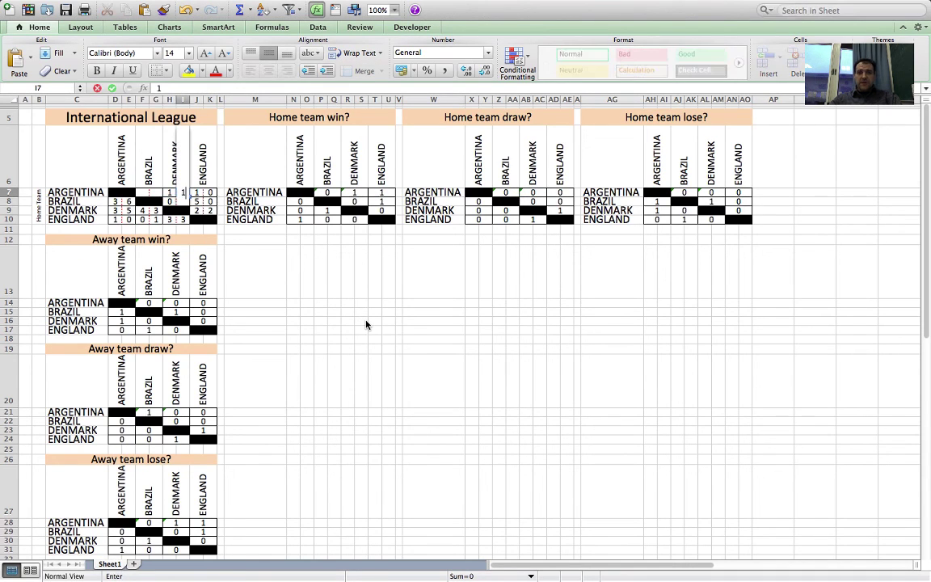
key("Return")
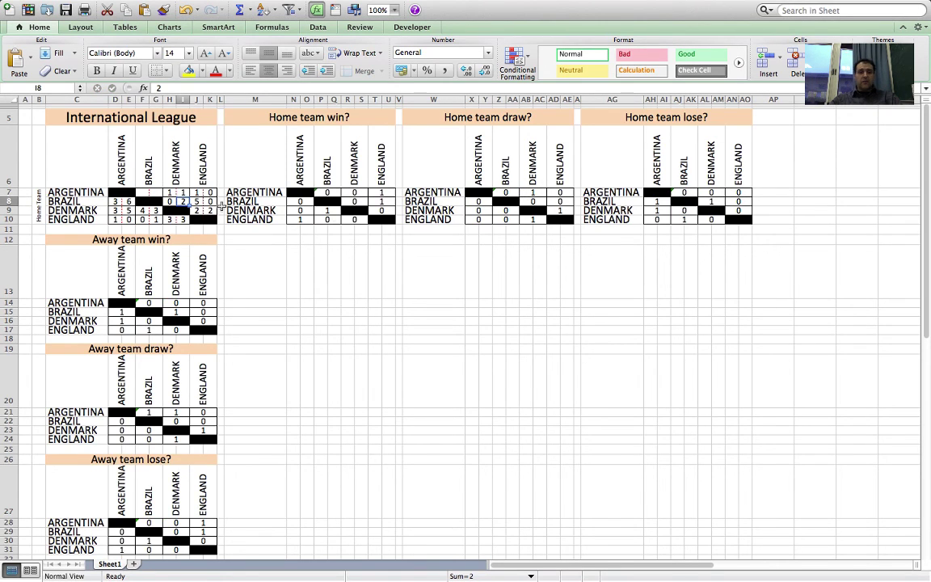
- Test the Argentina–Denmark formula with an away win and a goalless draw by setting H7 to 0, followed by I7 to 0
left_click(170, 192)
type("0")
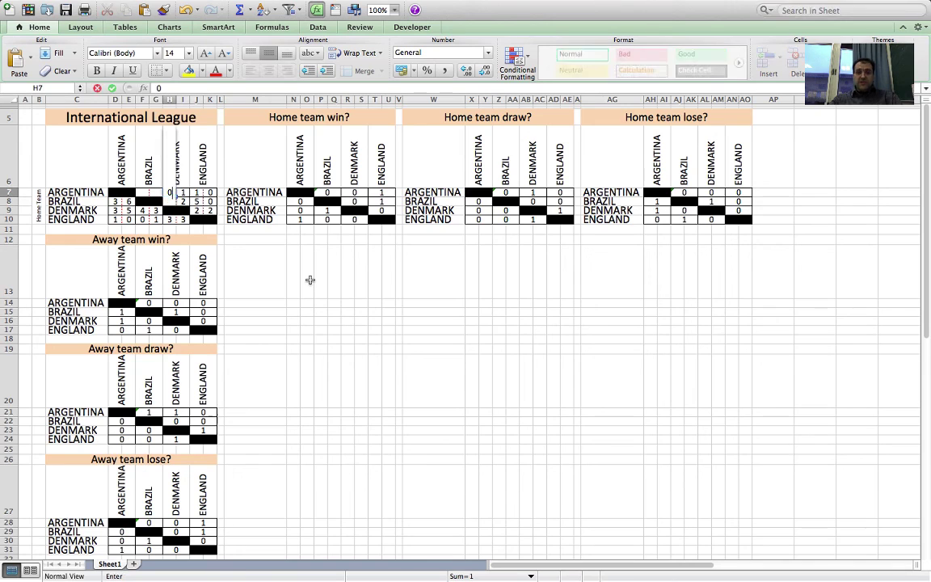
left_click(184, 193)
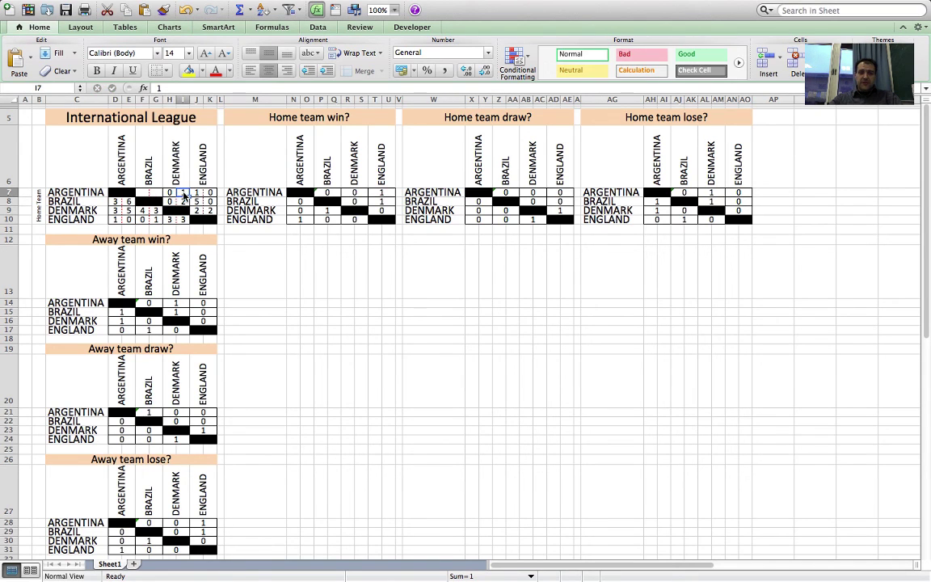
type("0")
key("Return")
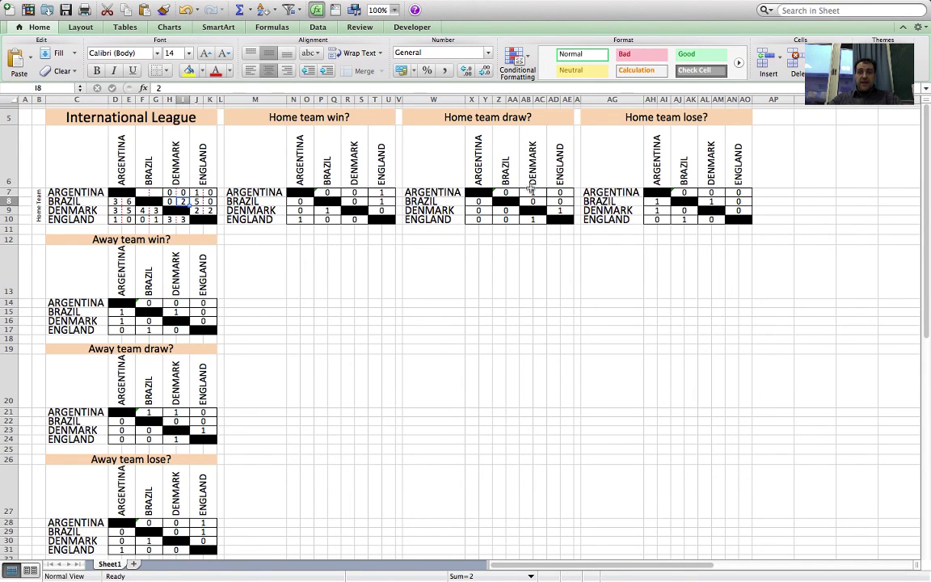